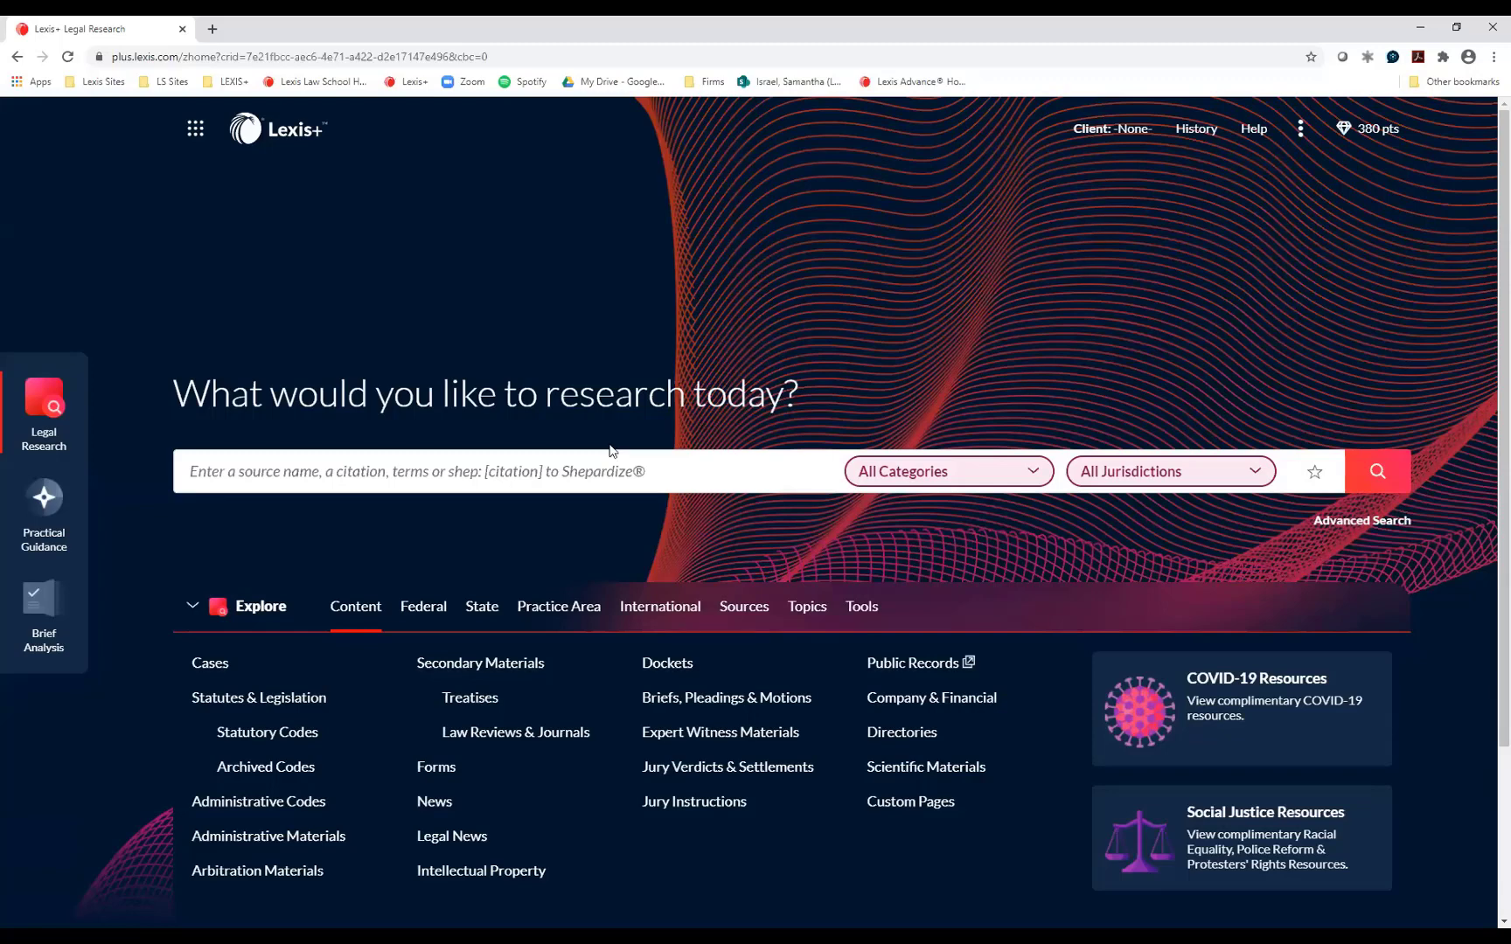
# Step: Search for the case with the citation 279 p2d 1091 and open it
pyautogui.click(593, 479)
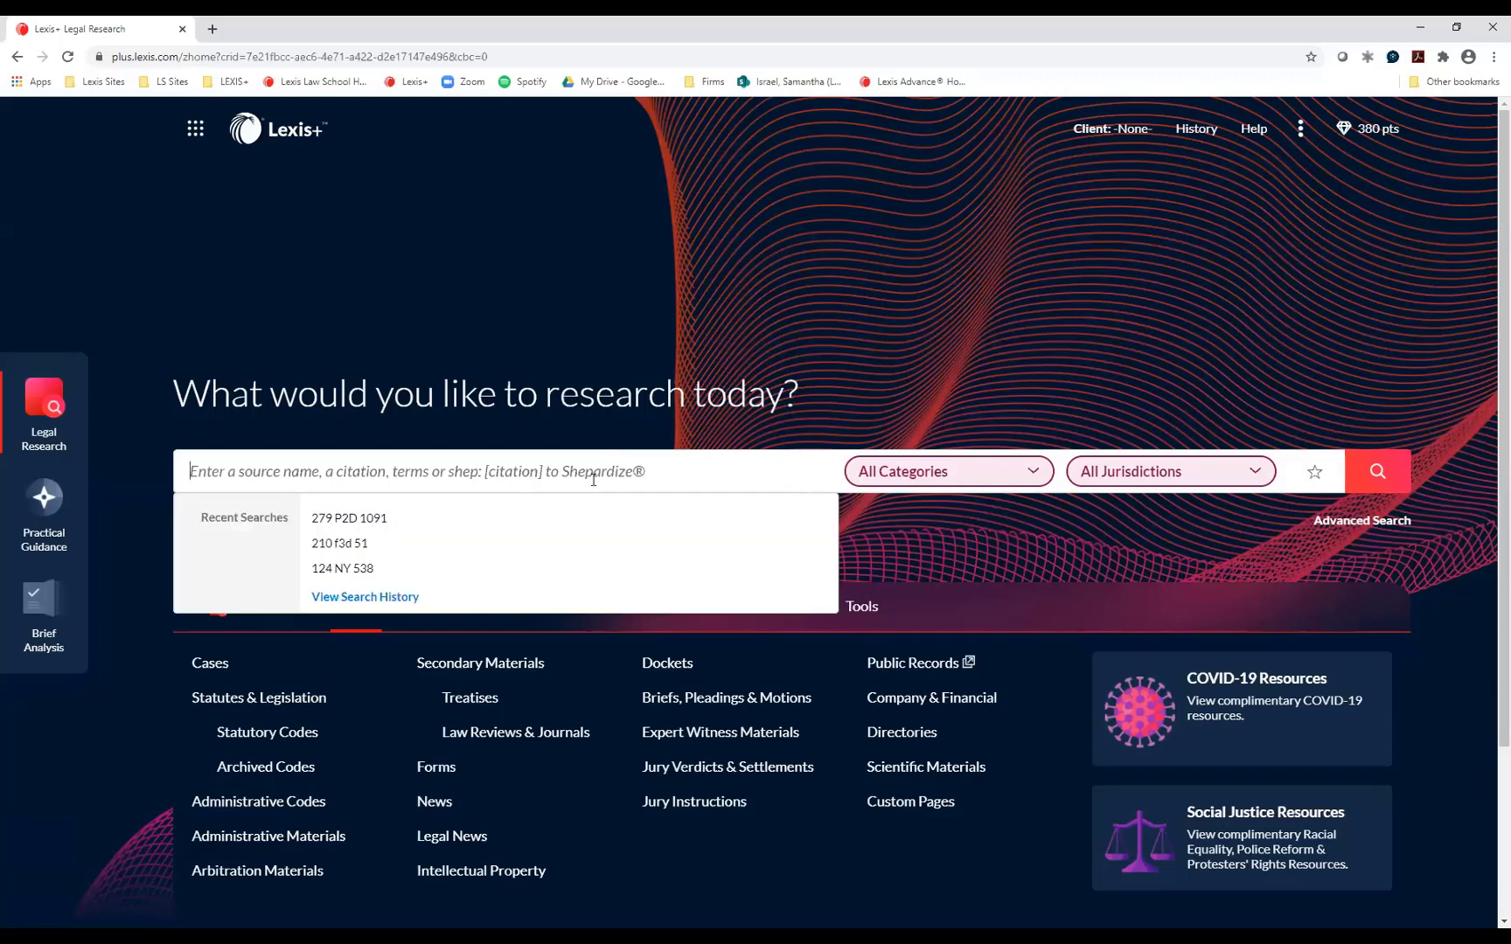
pyautogui.write('279')
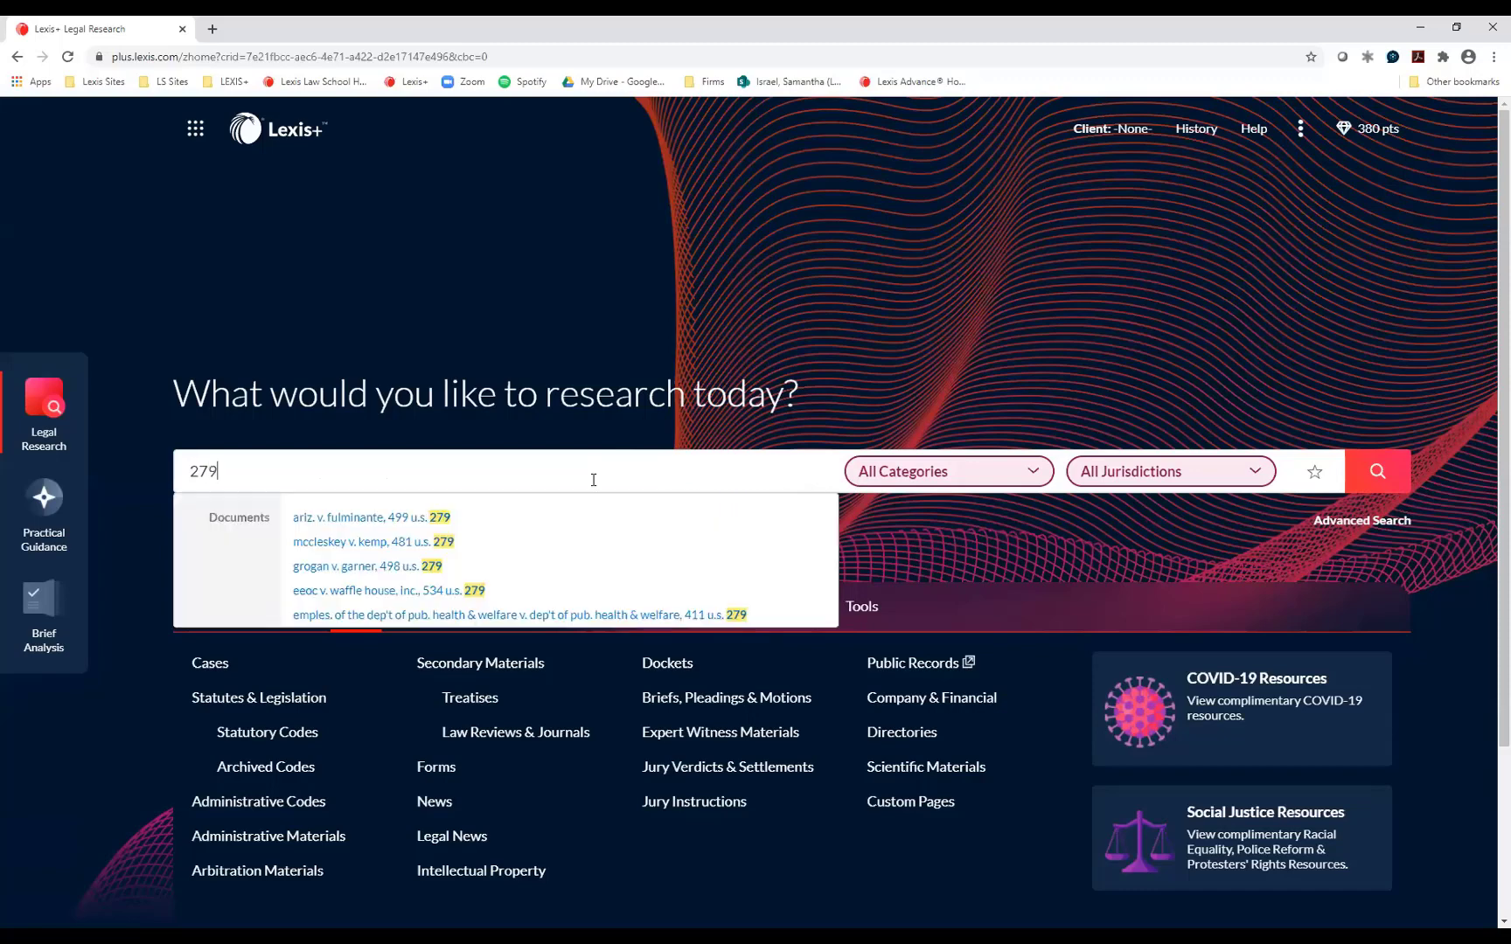
pyautogui.write(' p2d')
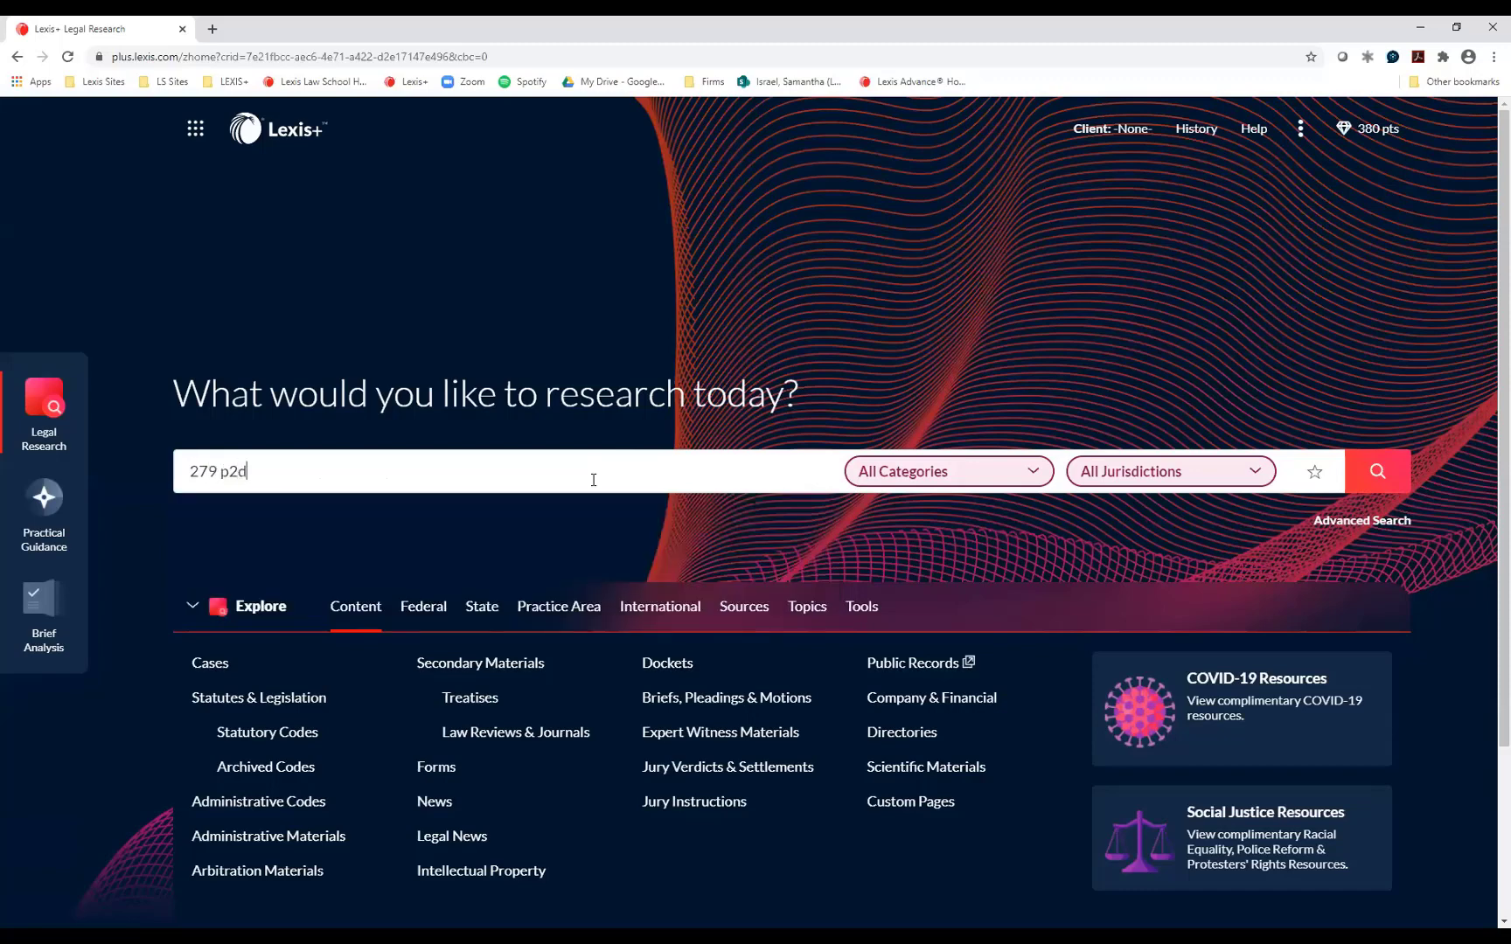
pyautogui.write(' 1091')
pyautogui.click(1375, 477)
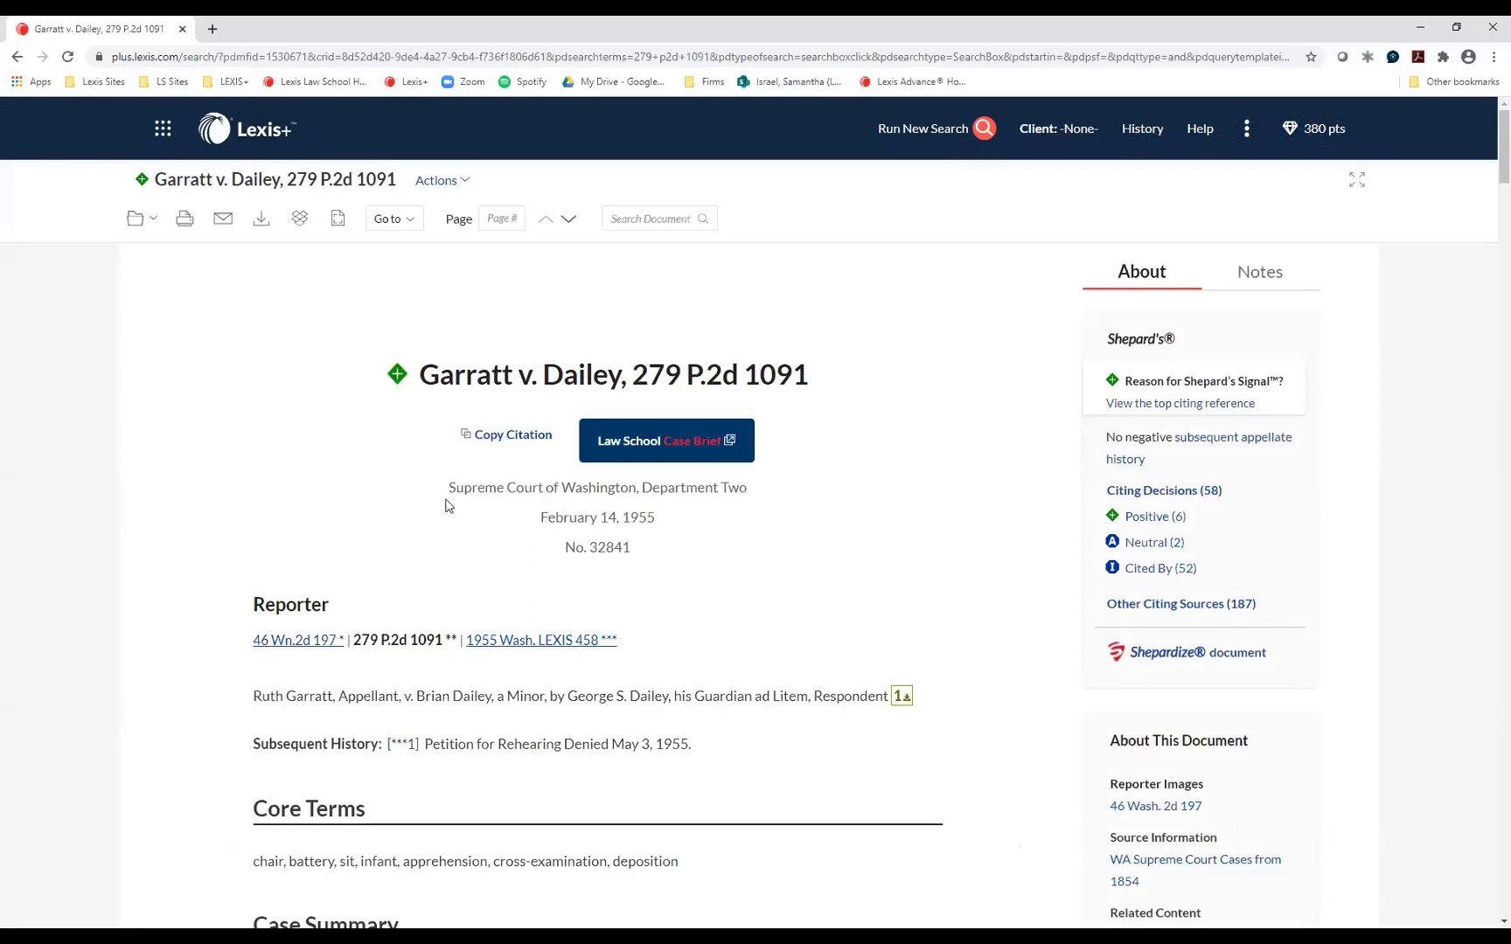
# Step: Check the court named under the case title, read the Law School Case Brief, and return to the full case
pyautogui.moveTo(446, 489); pyautogui.dragTo(773, 488)
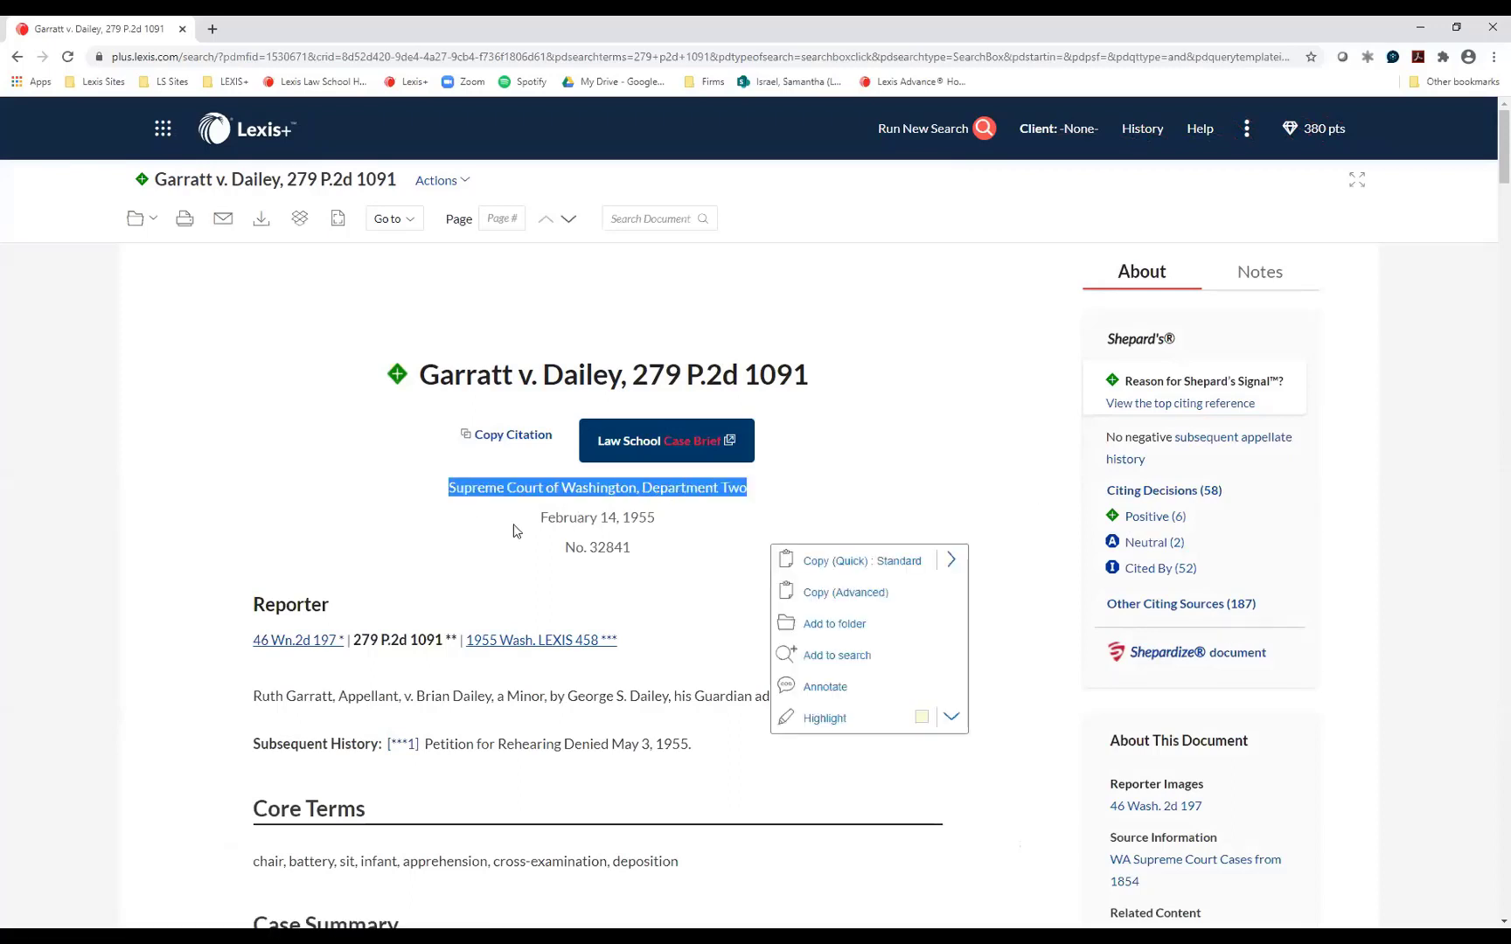
pyautogui.click(627, 540)
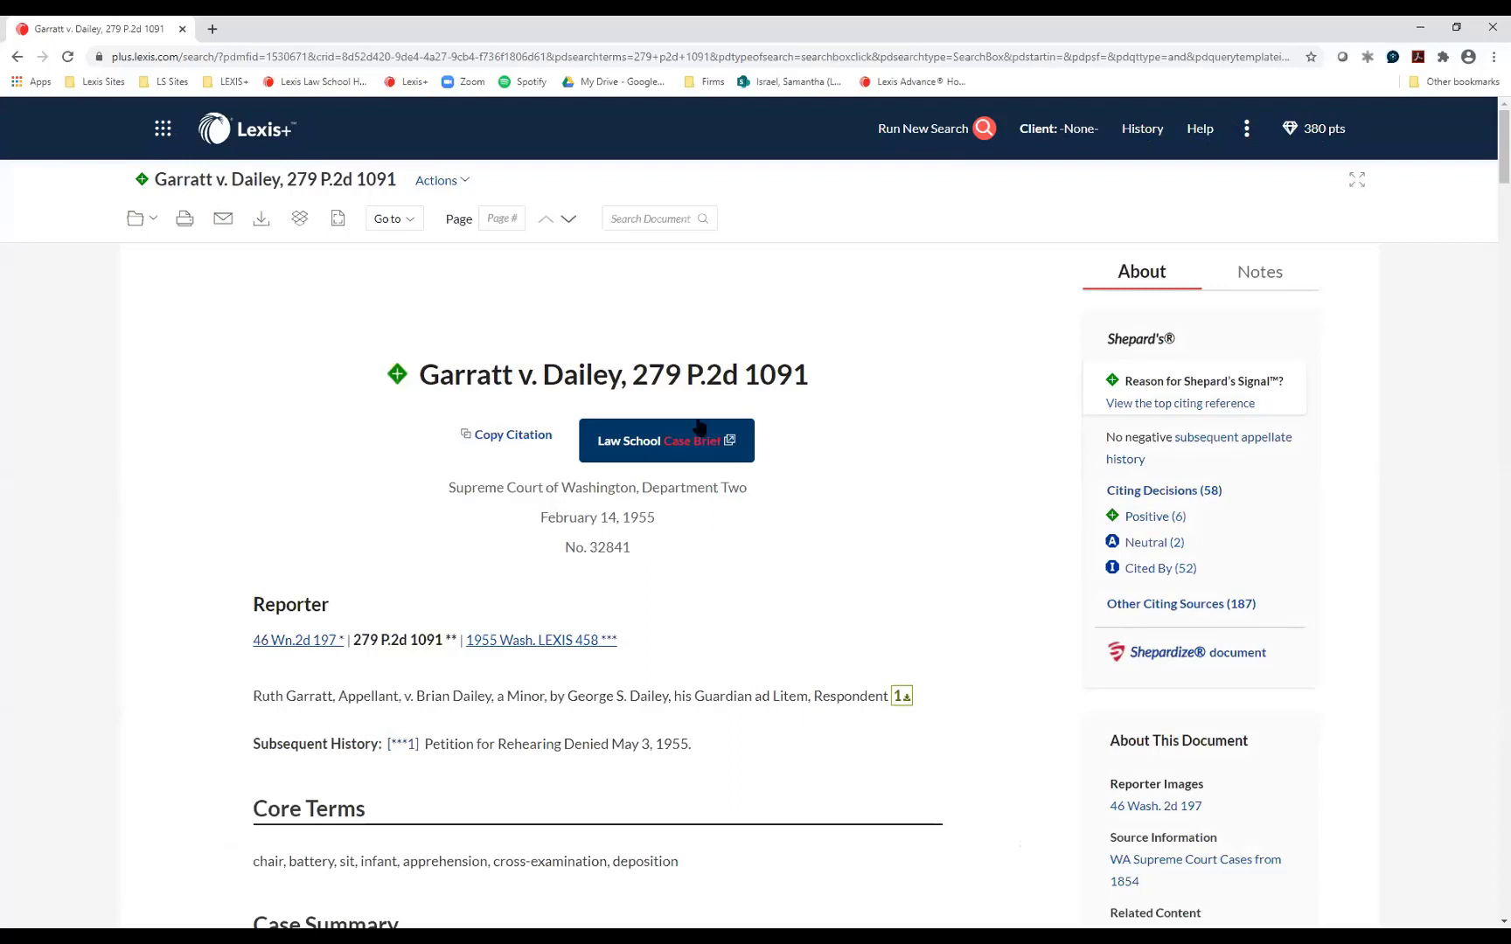
pyautogui.click(697, 451)
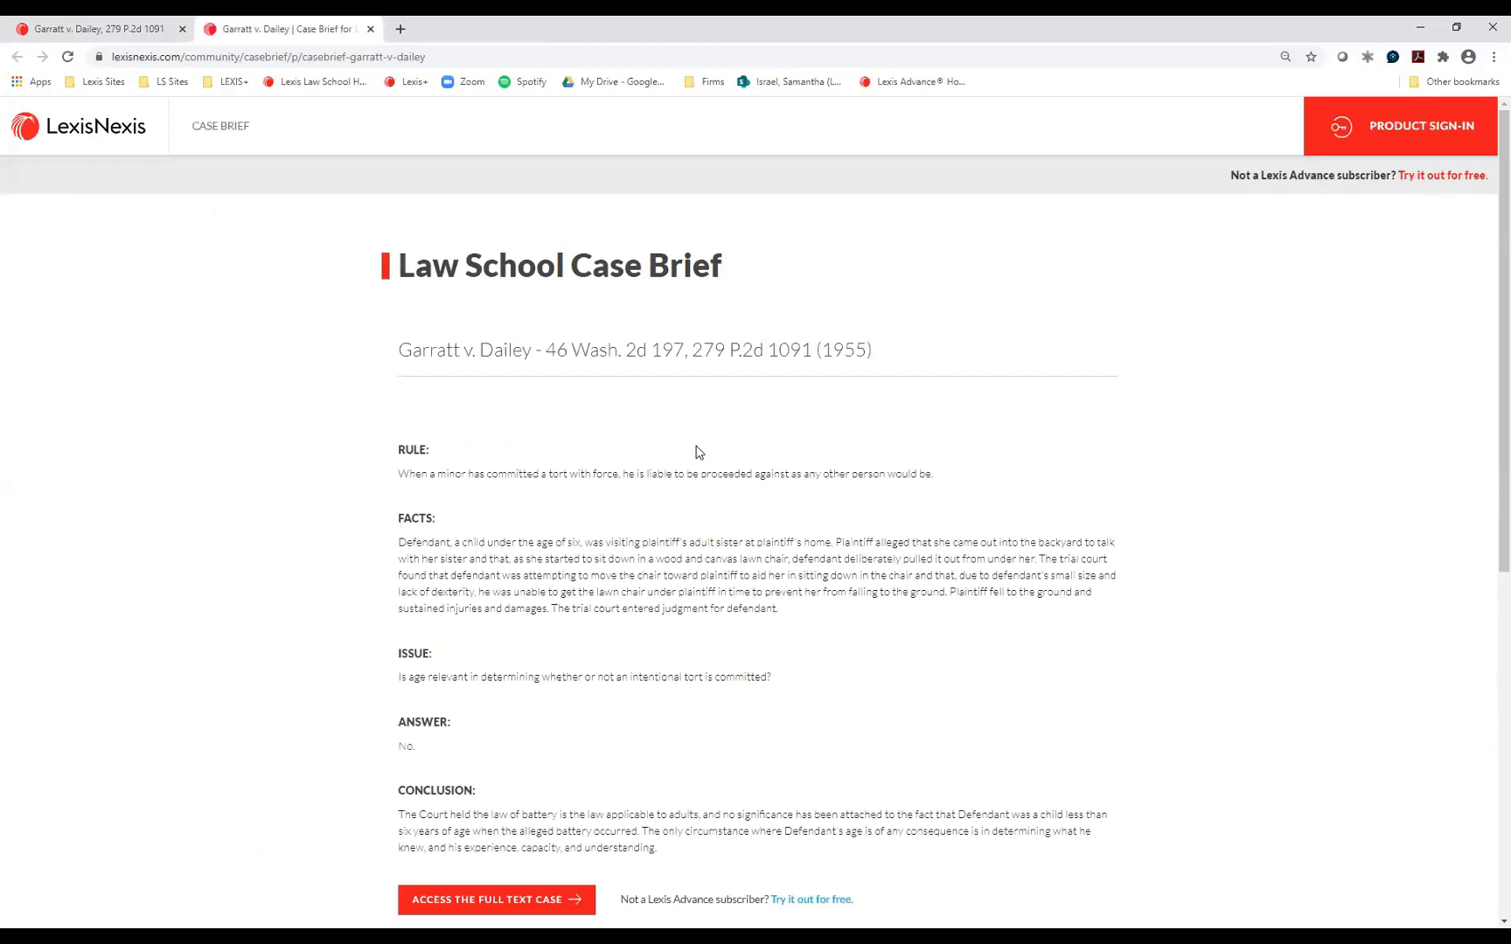
pyautogui.scroll(-1, 697, 452)
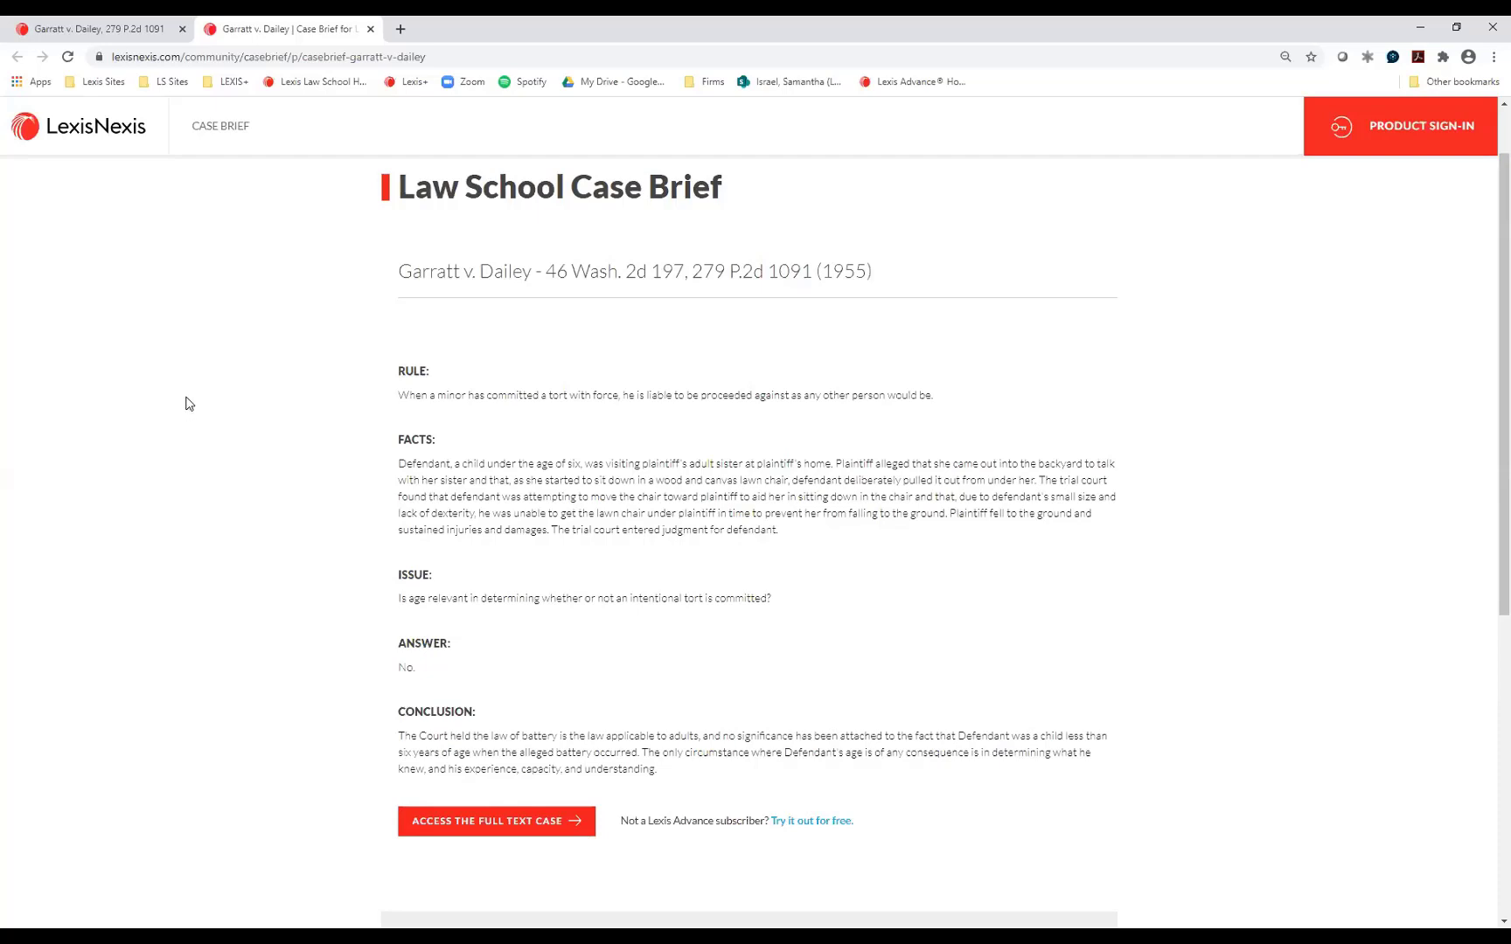
pyautogui.click(139, 33)
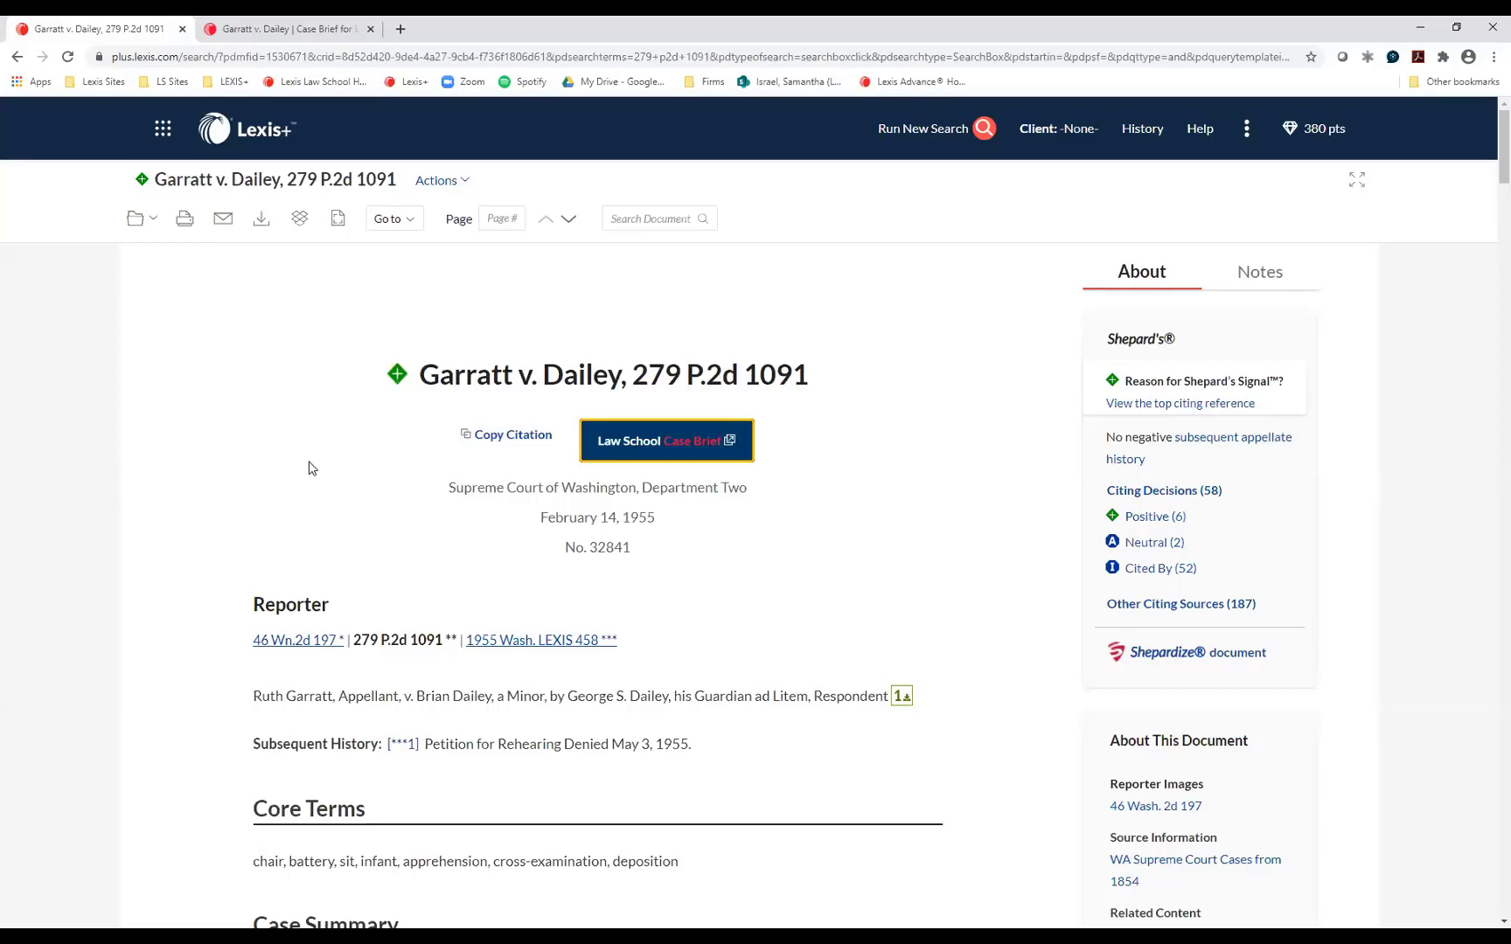
# Step: Read the case's Core Terms and the Case Summary's Procedural Posture, Overview and Outcome
pyautogui.scroll(-3, 311, 472)
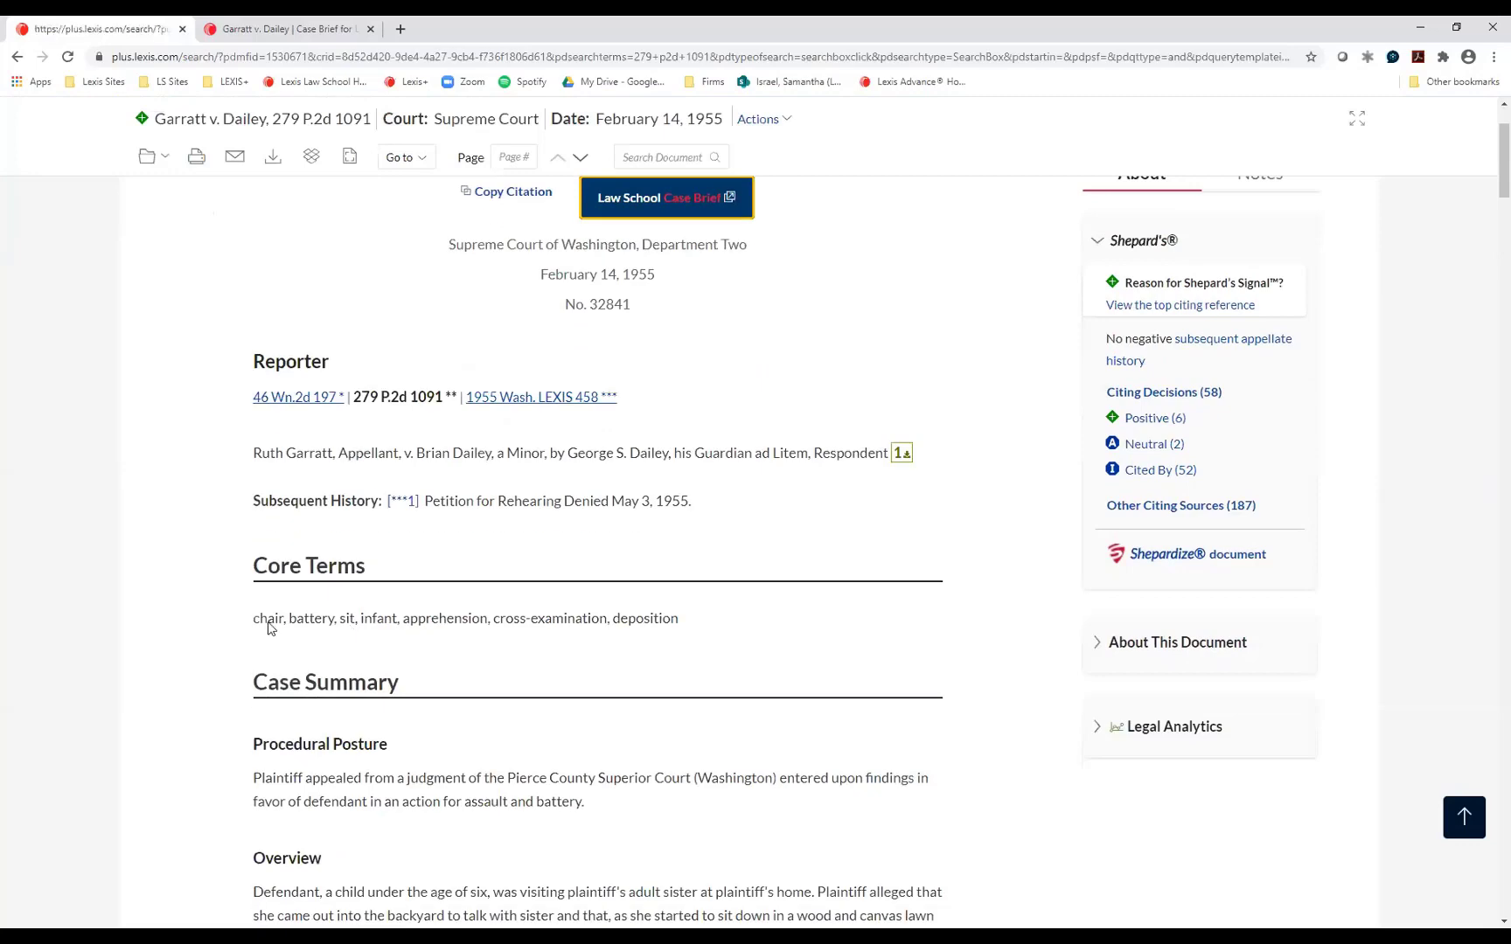
pyautogui.scroll(-3, 268, 628)
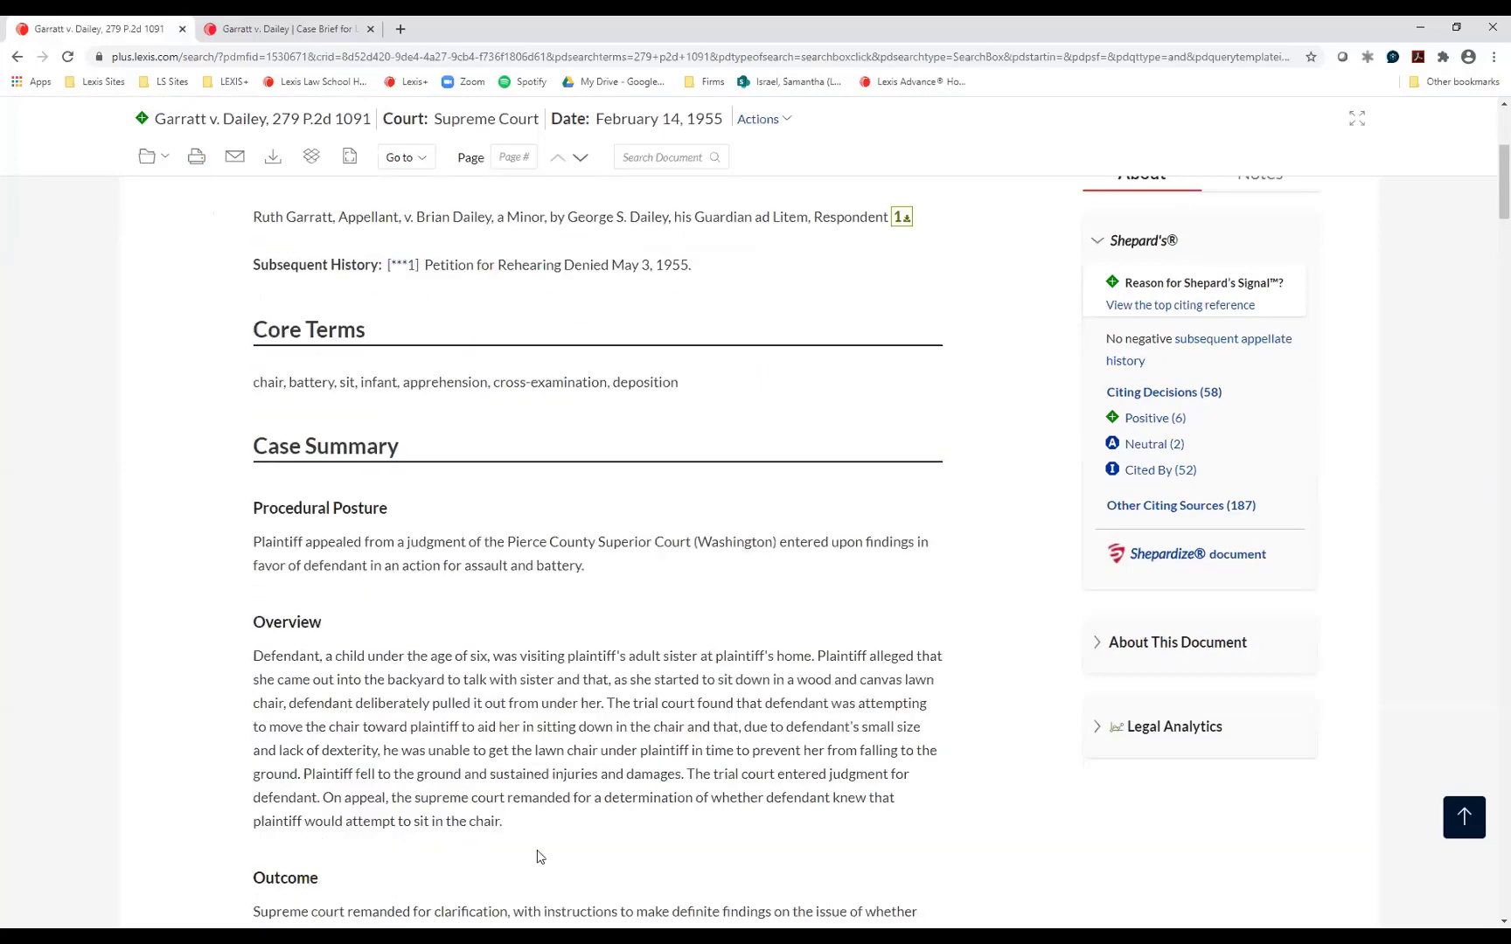
pyautogui.scroll(-3, 996, 660)
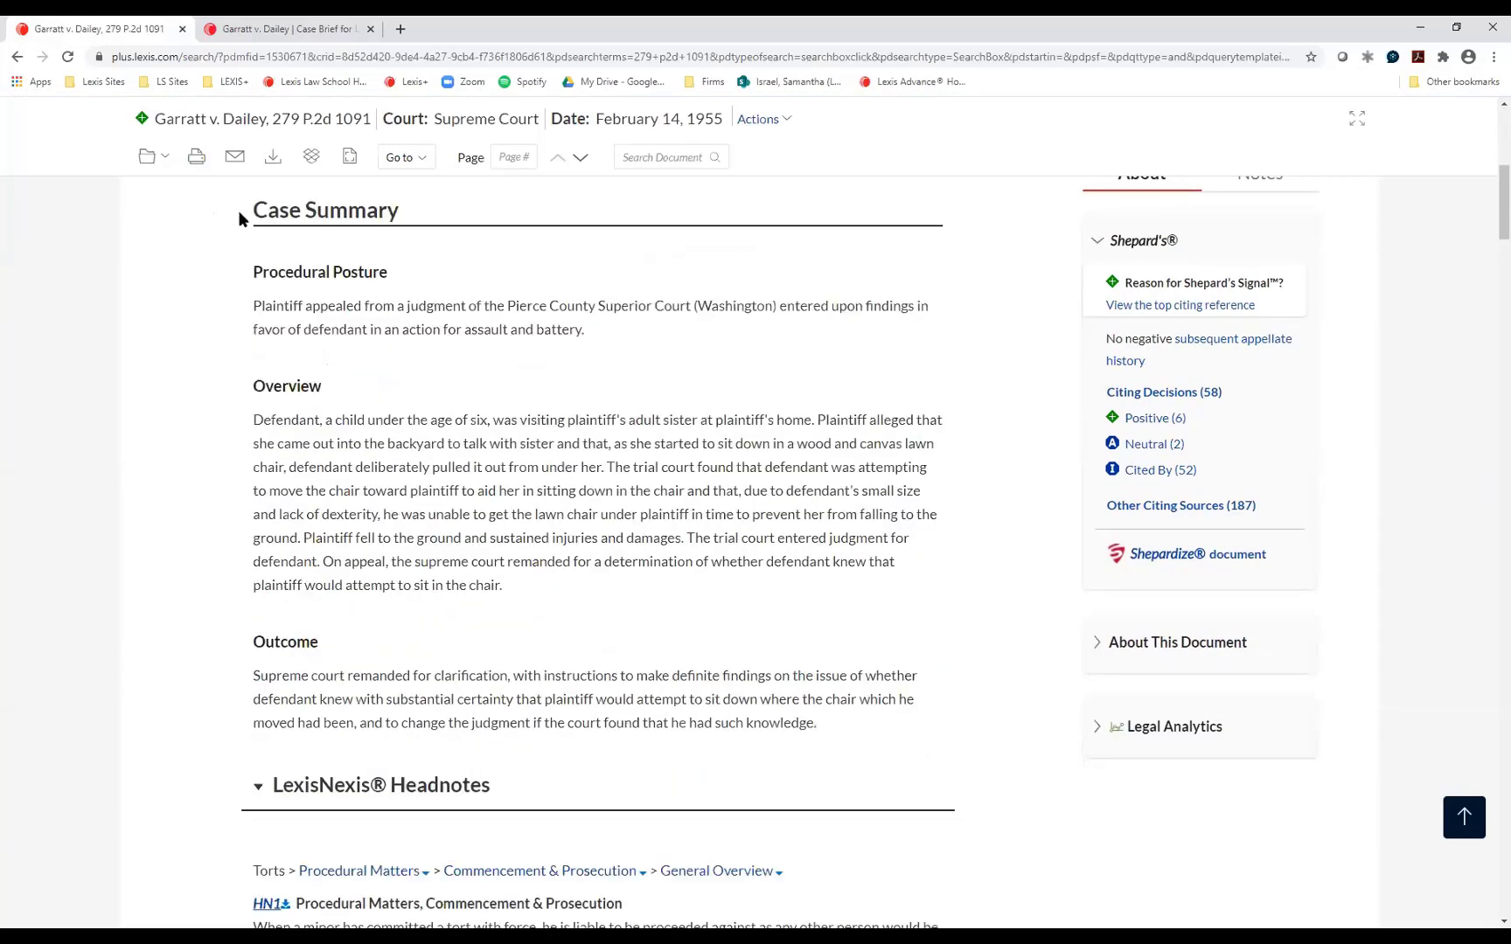
pyautogui.scroll(1, 236, 227)
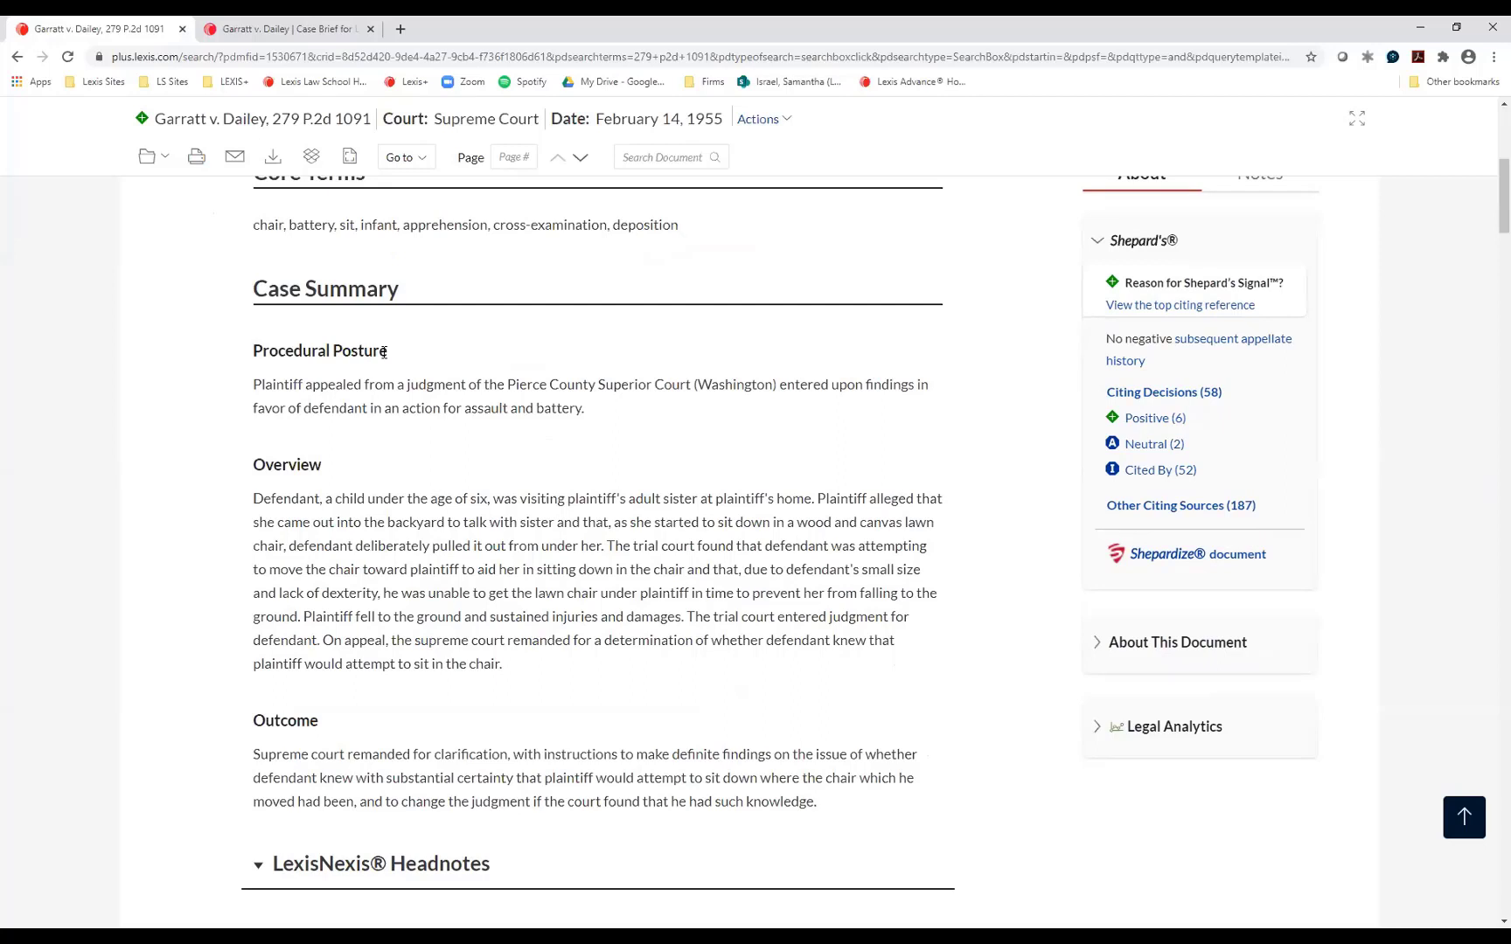
pyautogui.scroll(8, 385, 359)
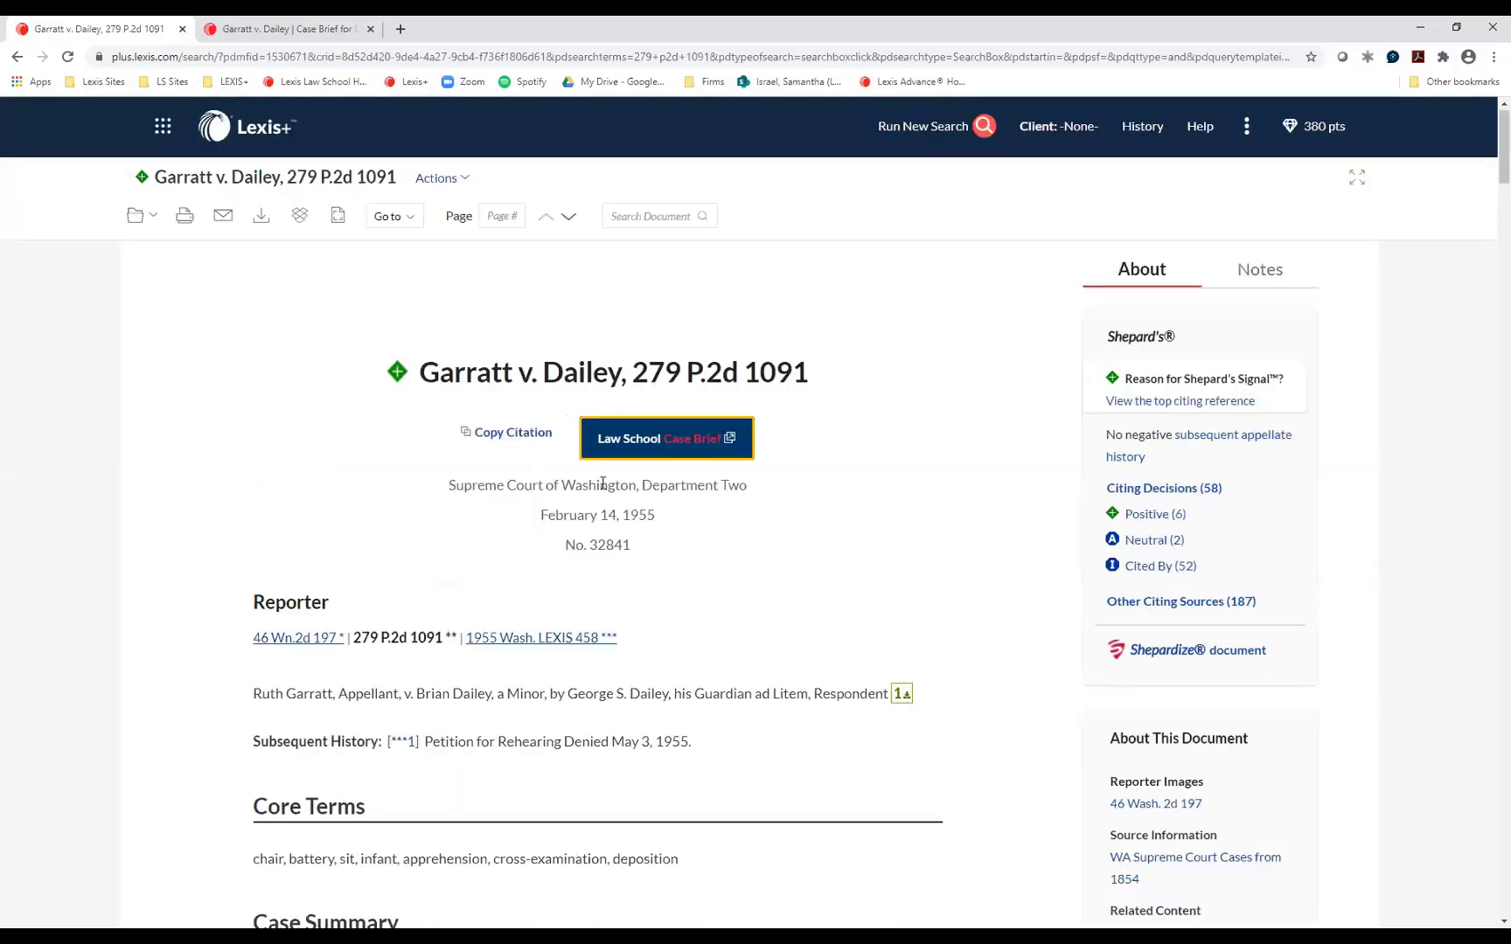
pyautogui.scroll(-5, 603, 482)
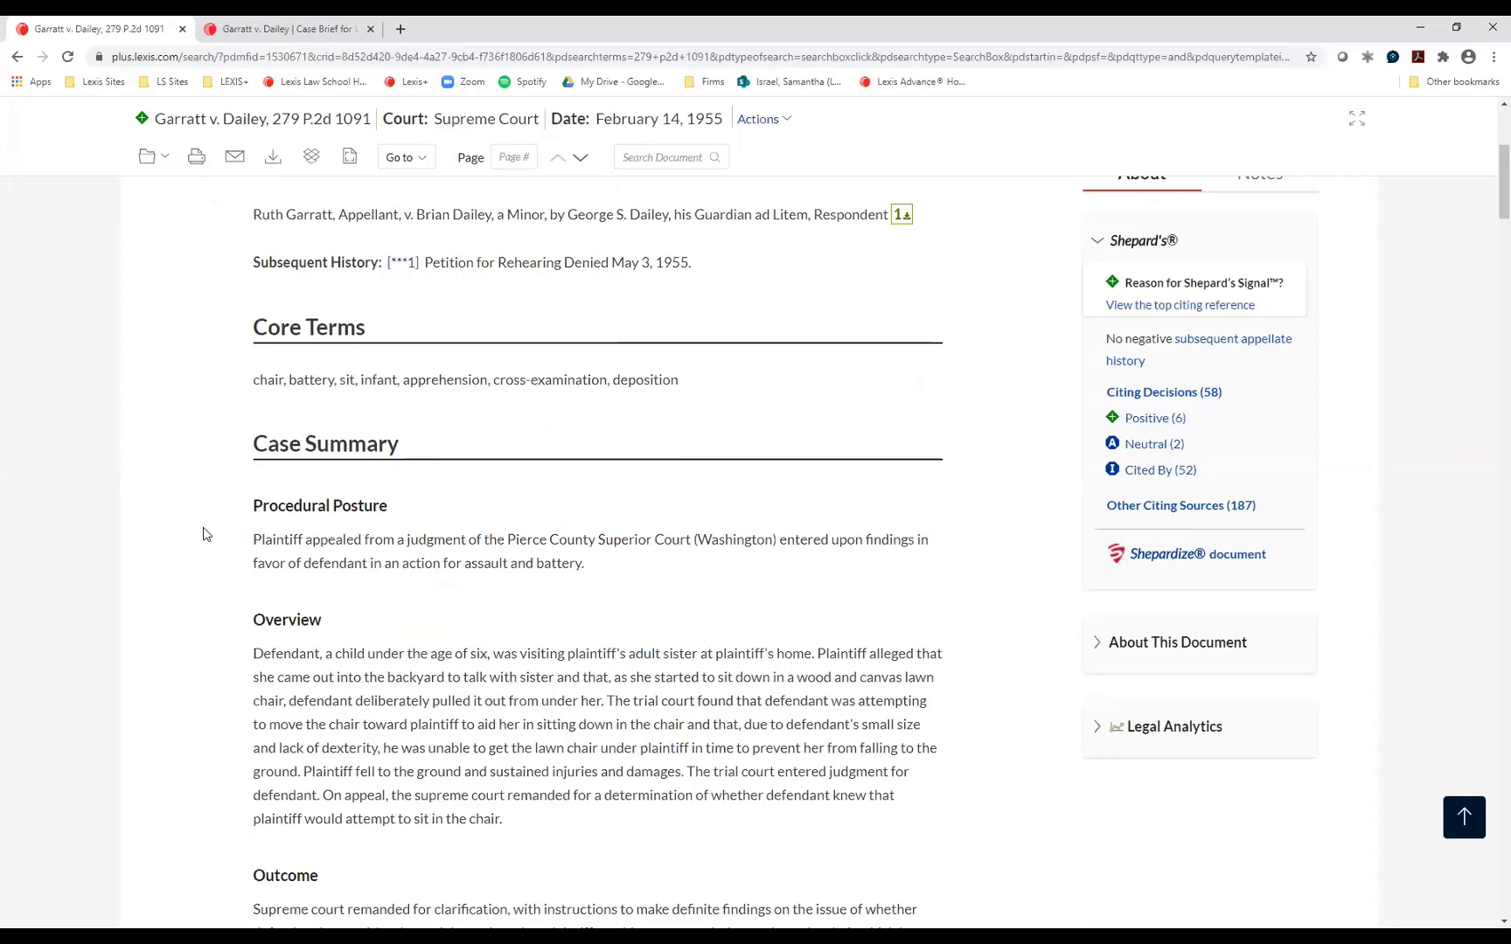
pyautogui.scroll(-2, 206, 535)
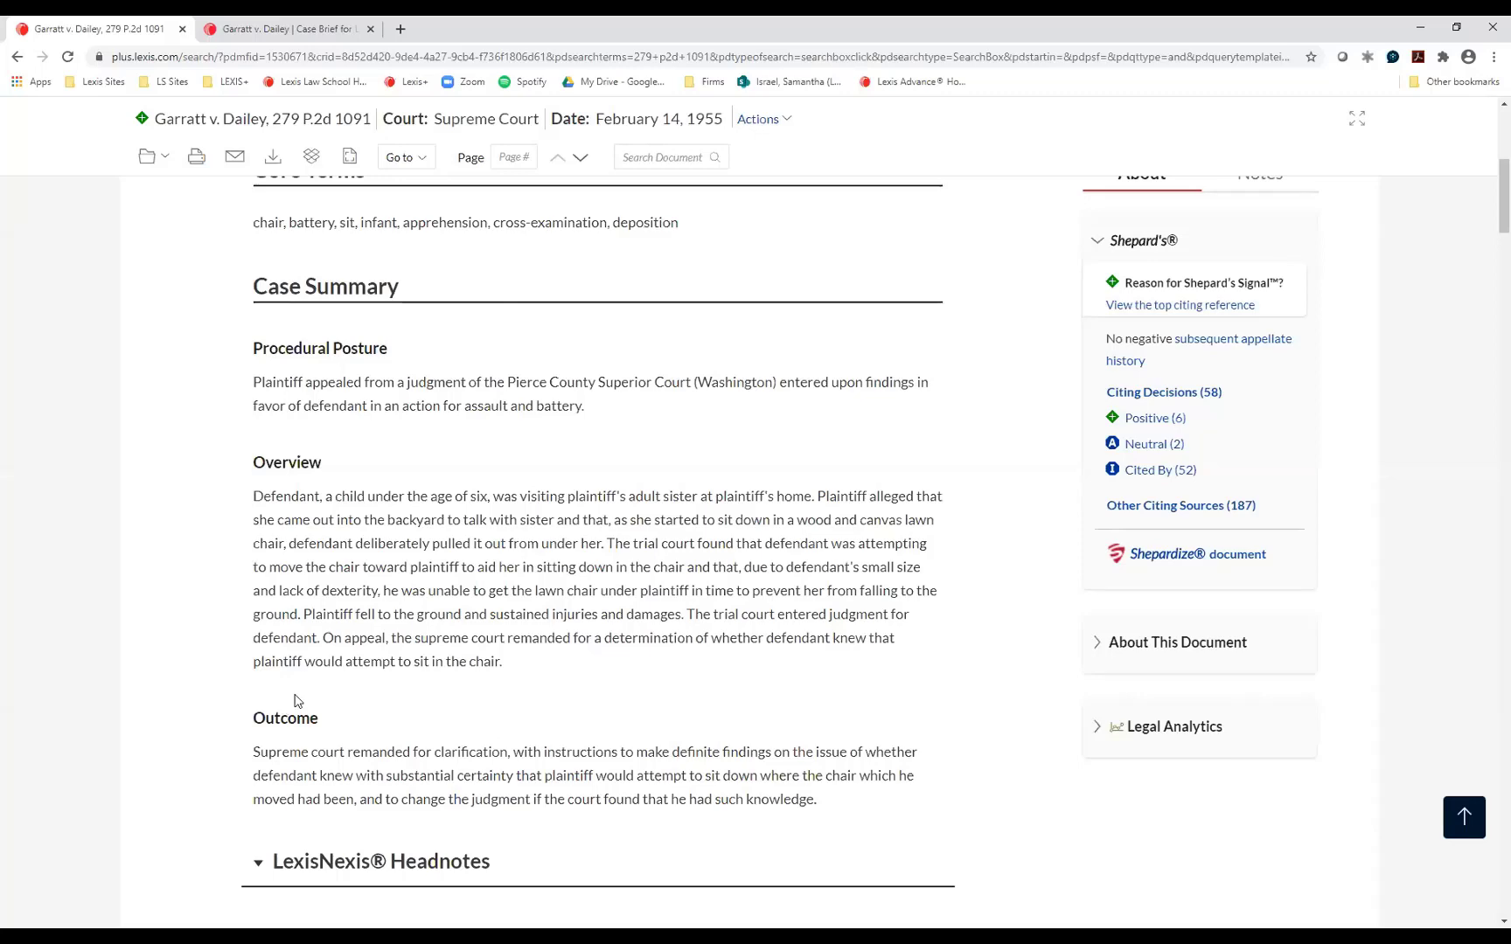
# Step: Examine the first LexisNexis headnote, HN1, including its number and its topic heading
pyautogui.scroll(-5, 172, 675)
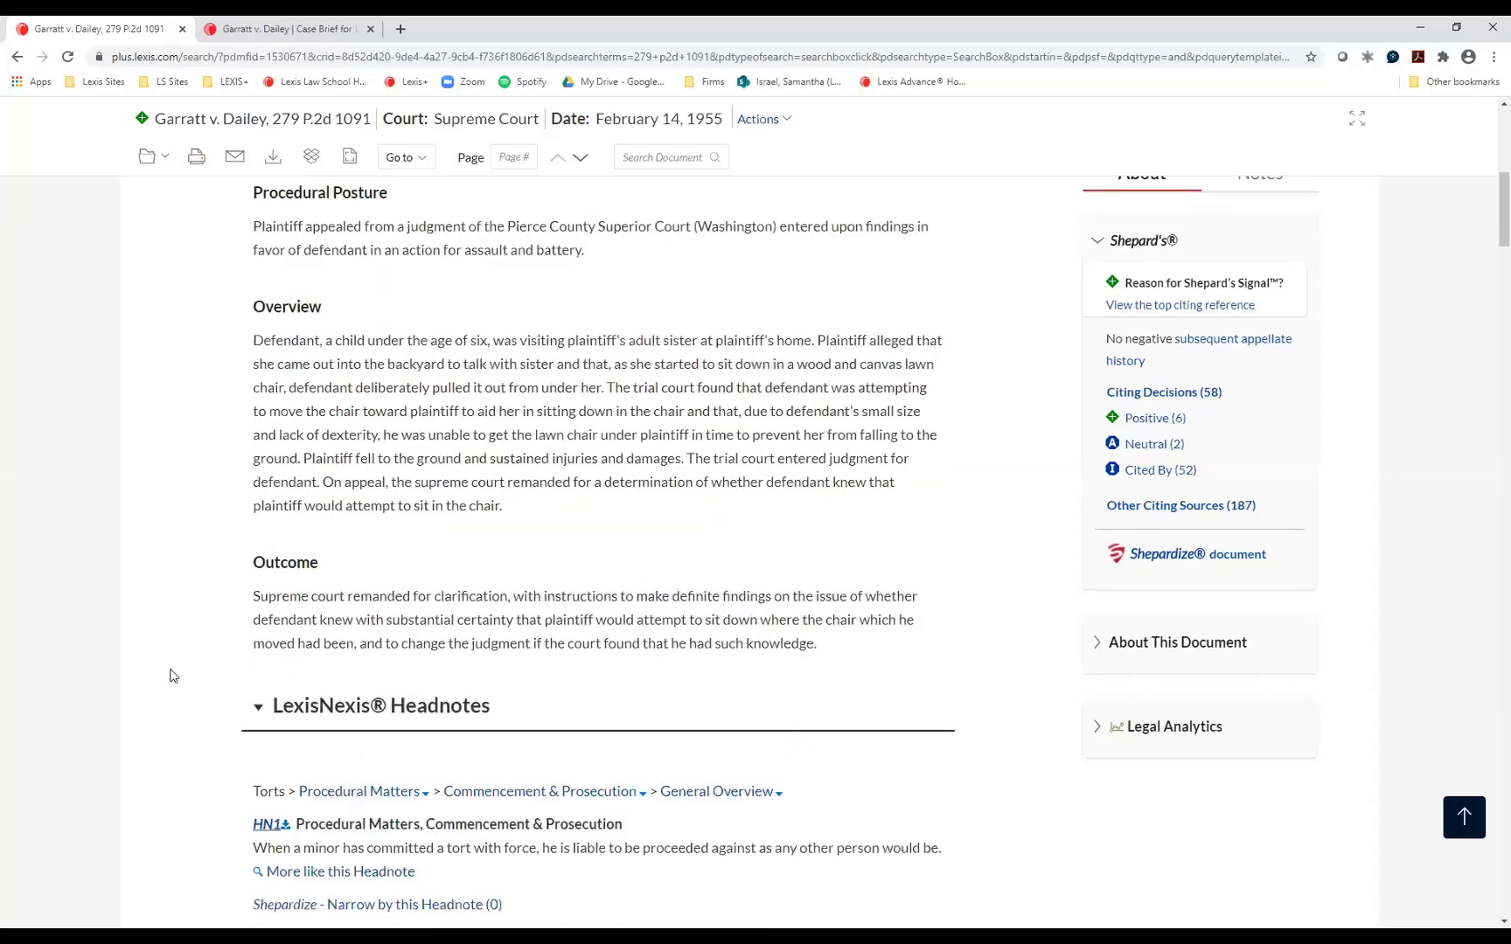
pyautogui.scroll(-2, 172, 675)
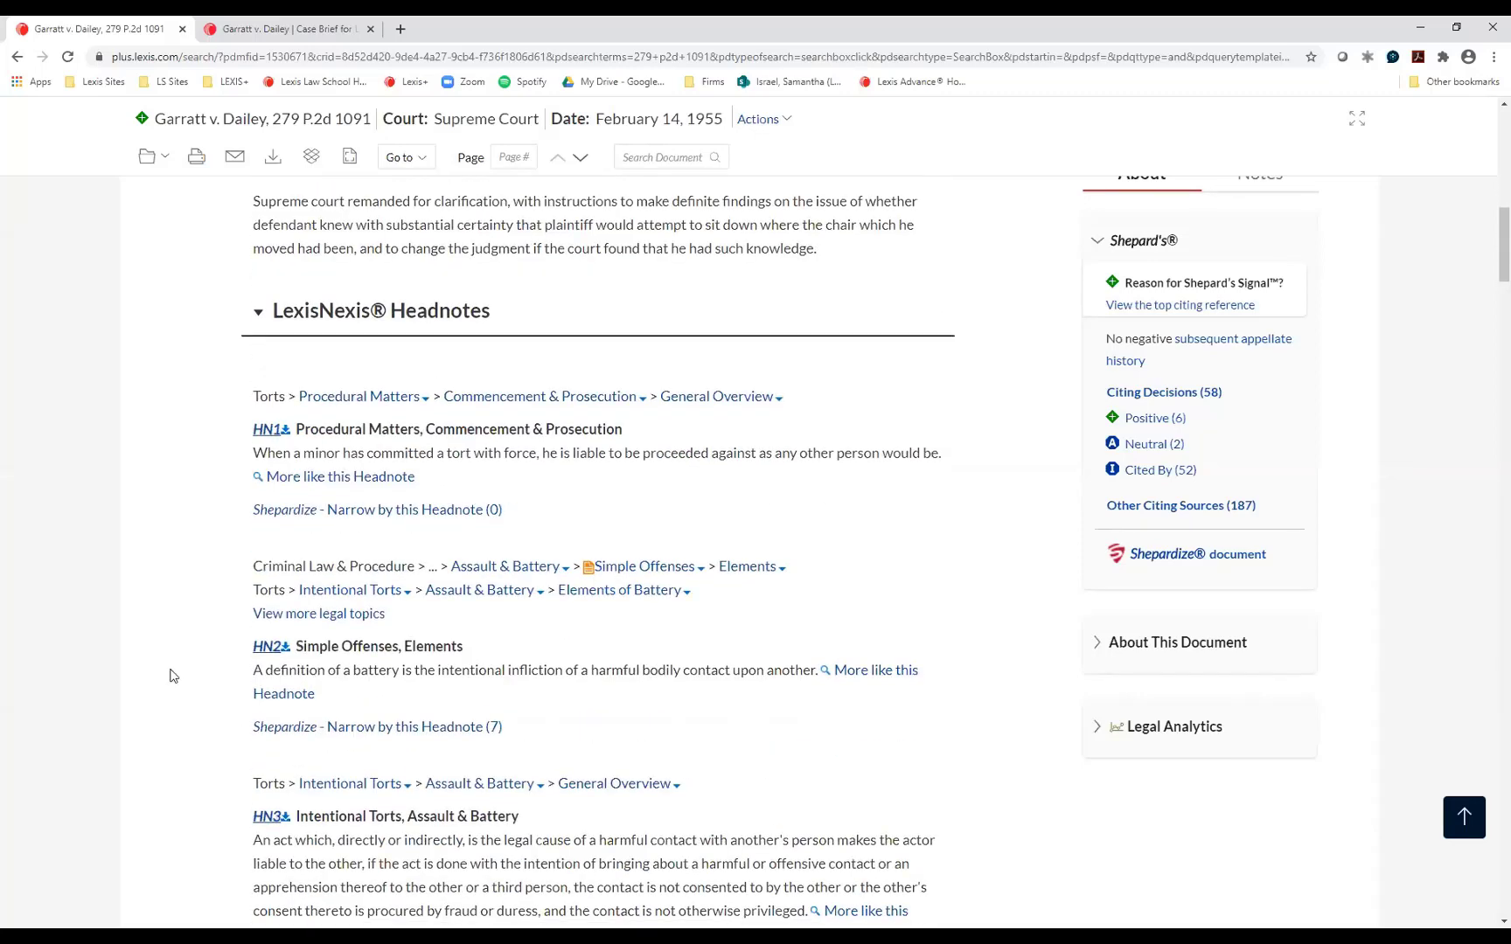
pyautogui.scroll(-1, 172, 675)
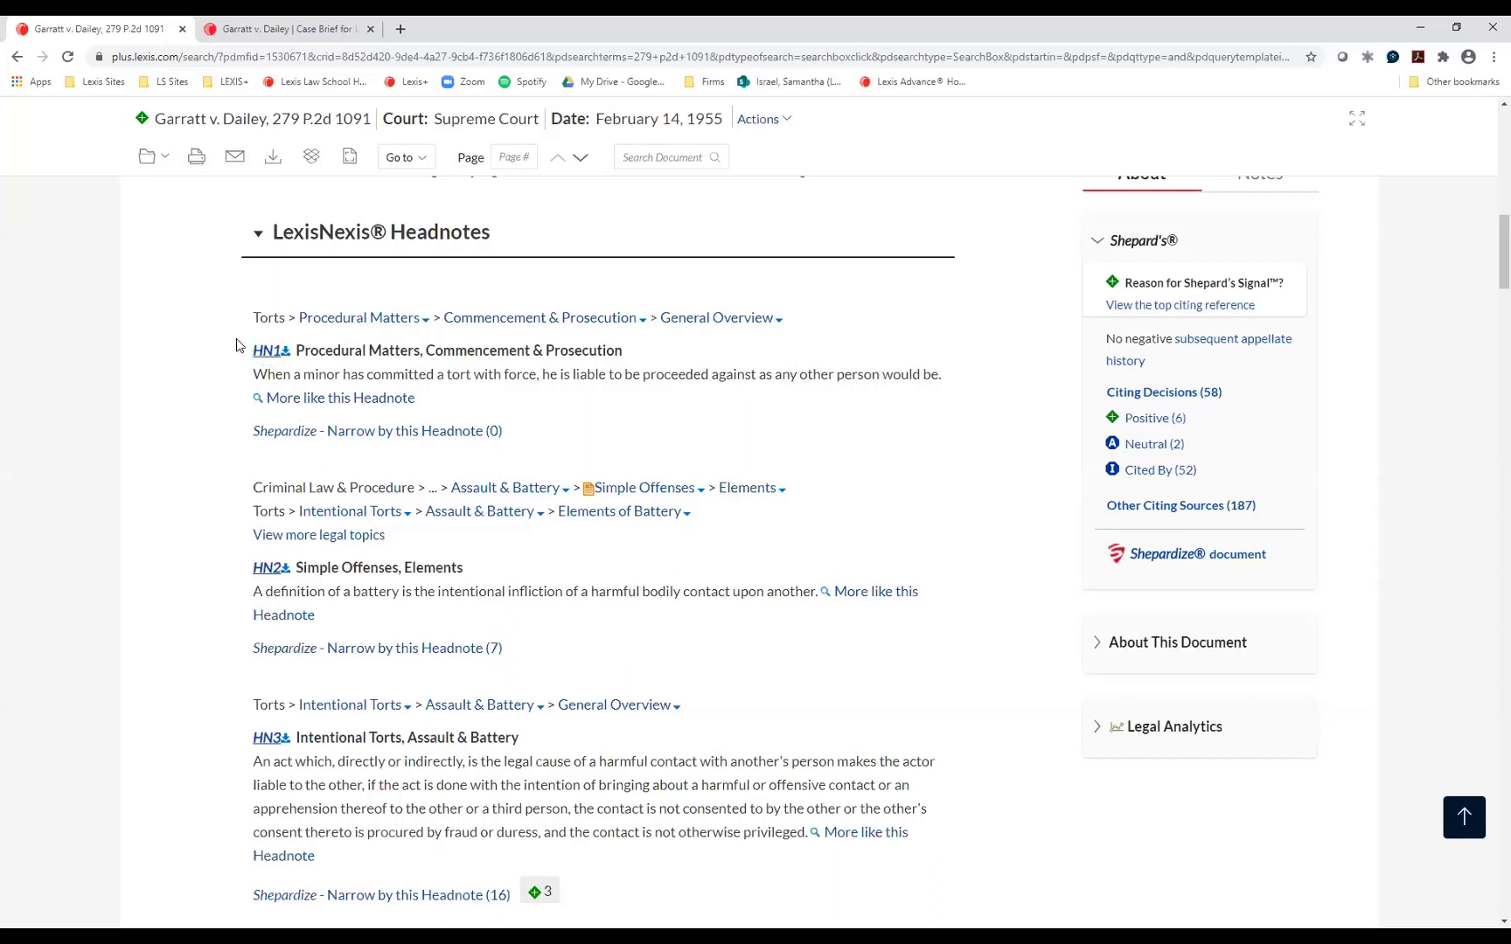
pyautogui.moveTo(243, 353); pyautogui.dragTo(281, 354)
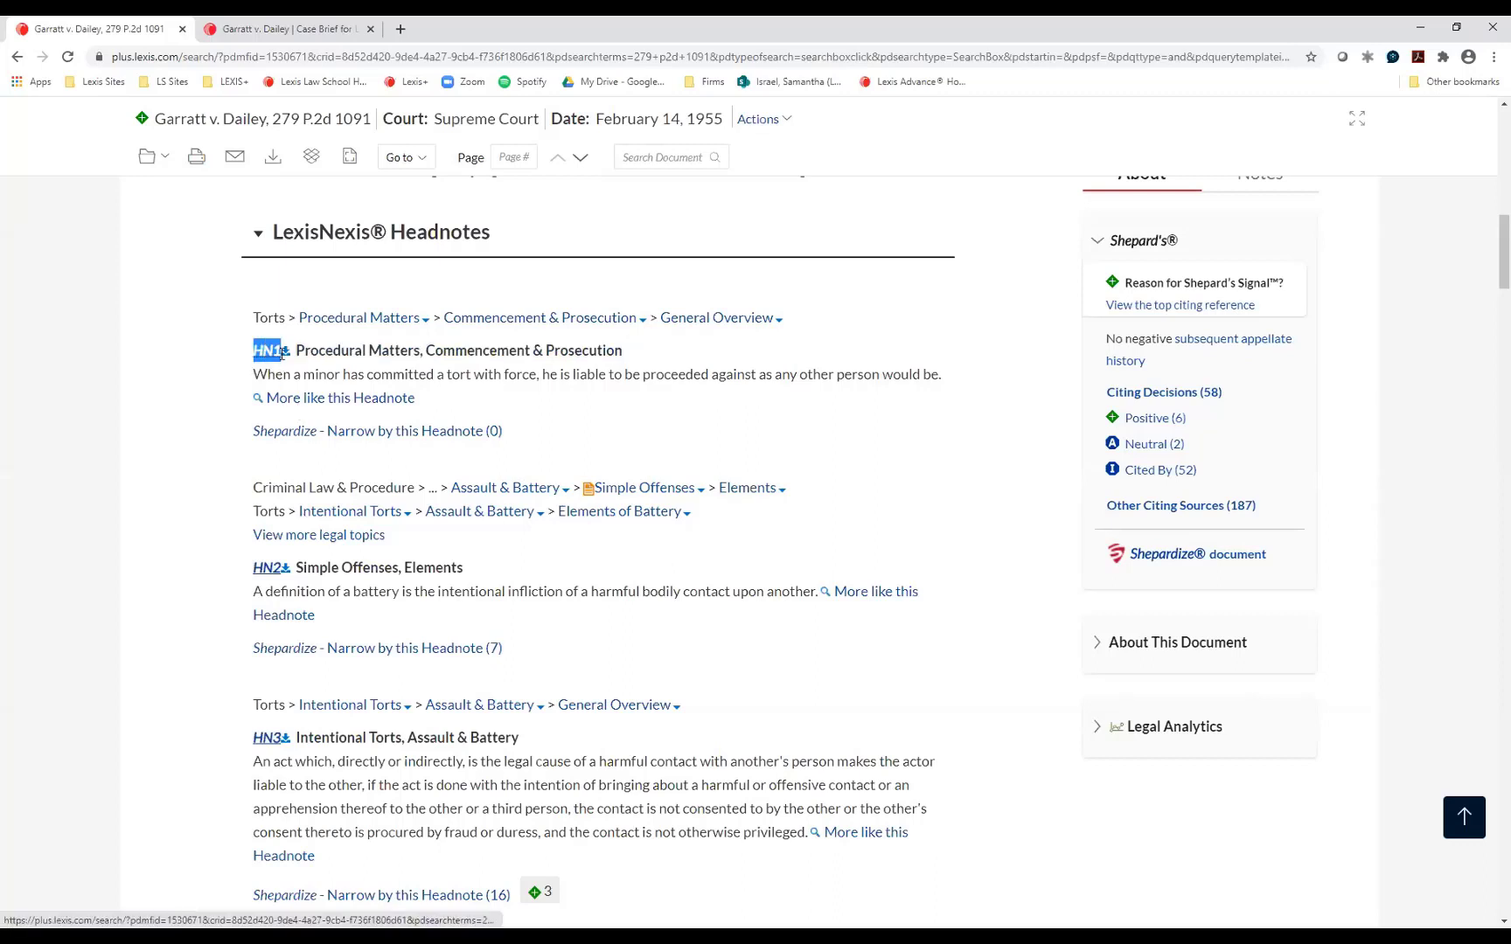
pyautogui.click(196, 360)
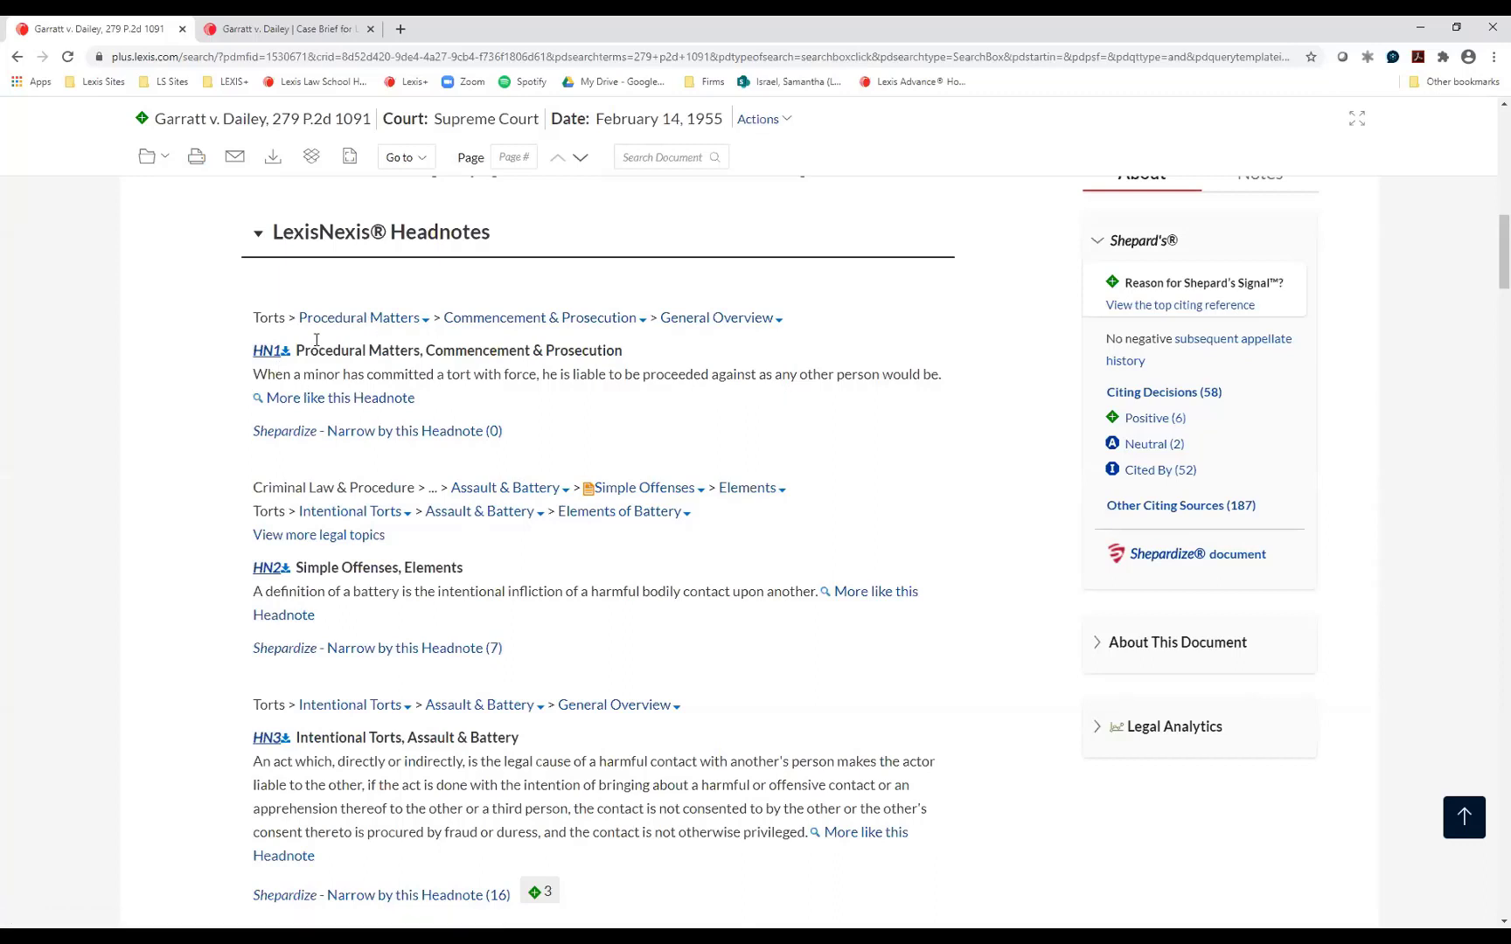
pyautogui.moveTo(295, 349); pyautogui.dragTo(651, 365)
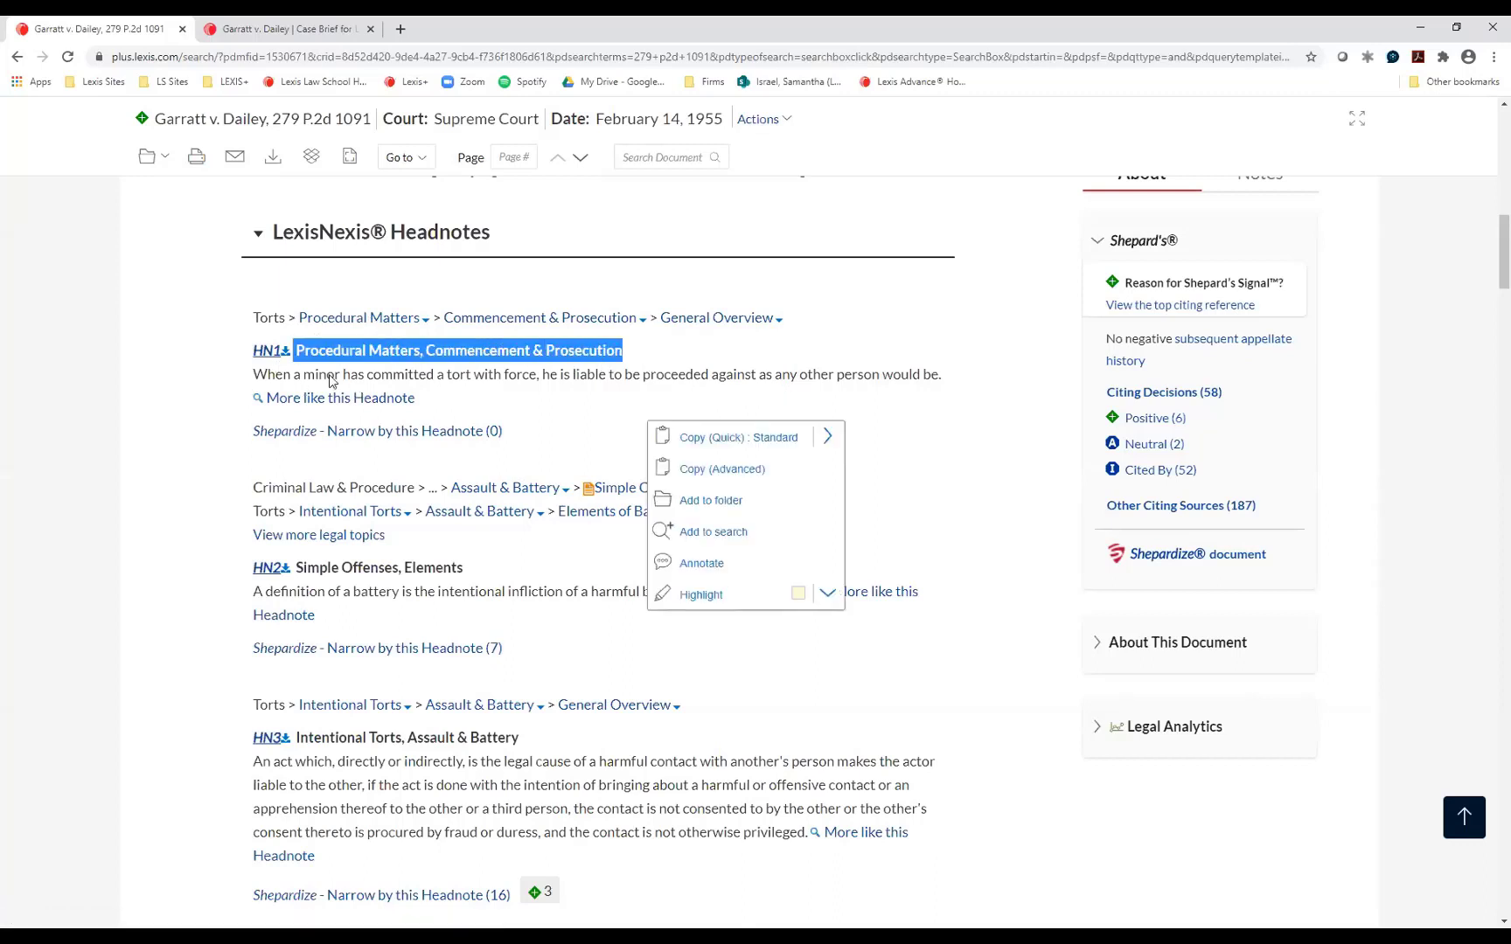
pyautogui.click(163, 376)
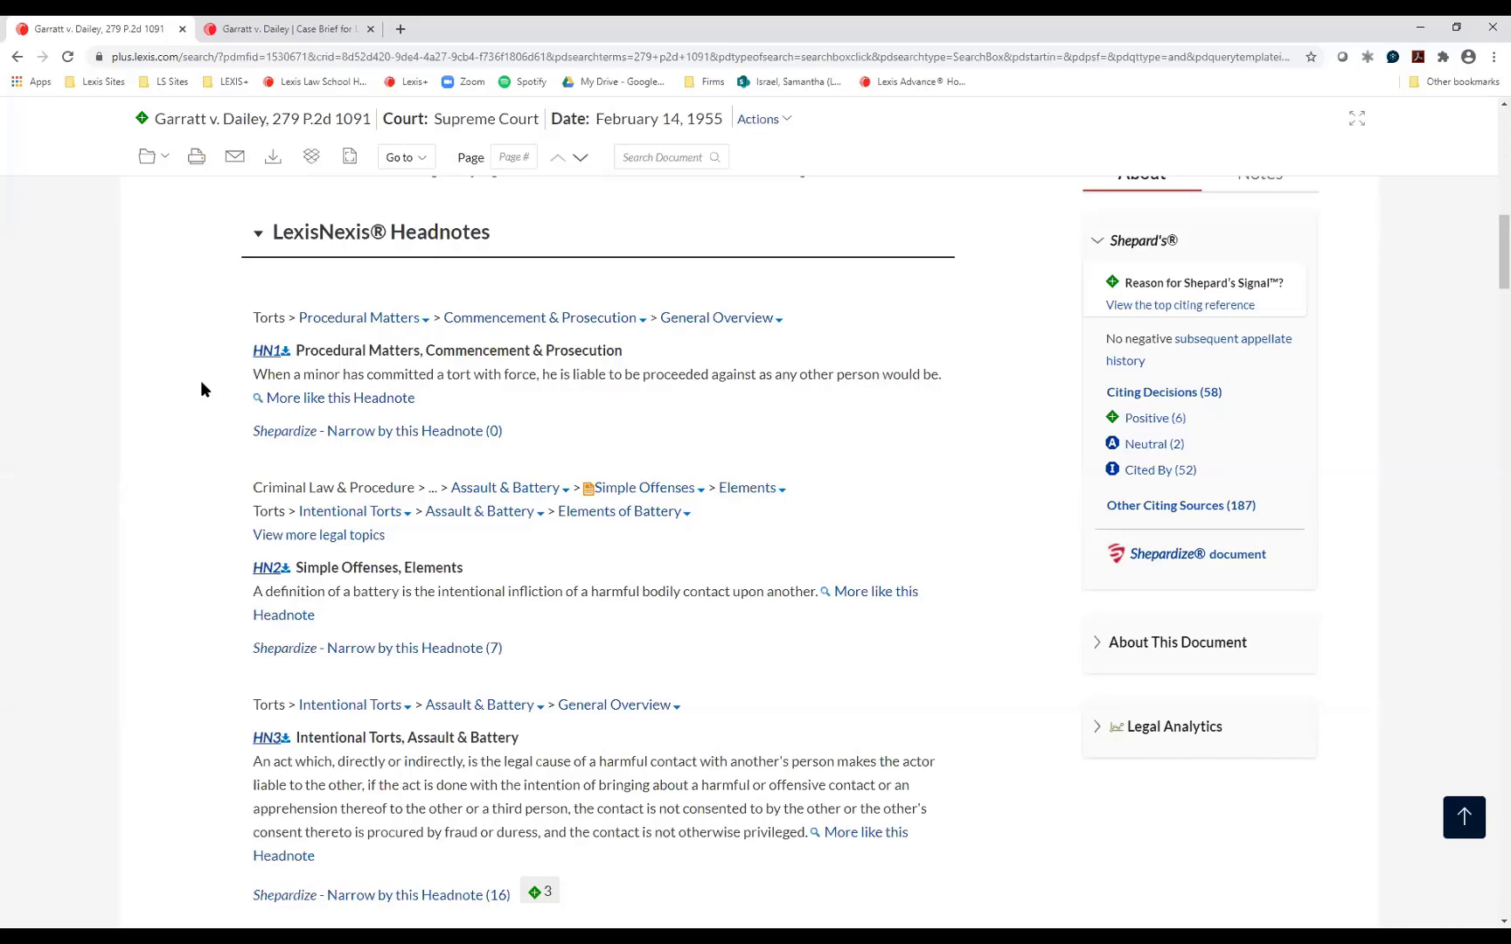
# Step: Examine headnotes HN2 and HN3, marking the topic heading of HN3 on intentional torts
pyautogui.scroll(2, 201, 389)
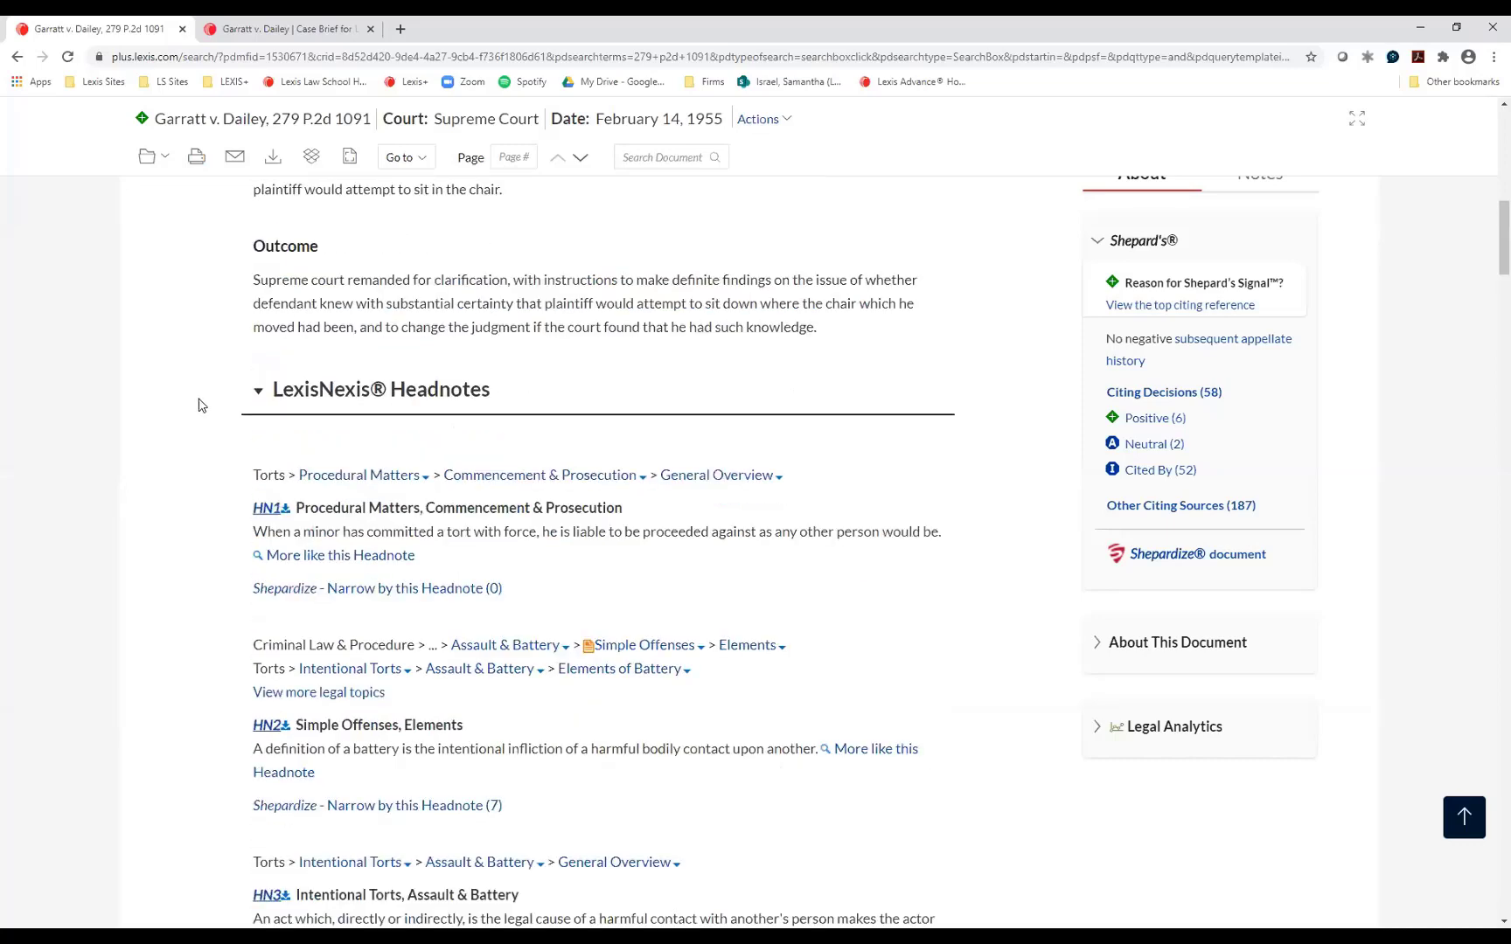
pyautogui.scroll(-2, 197, 402)
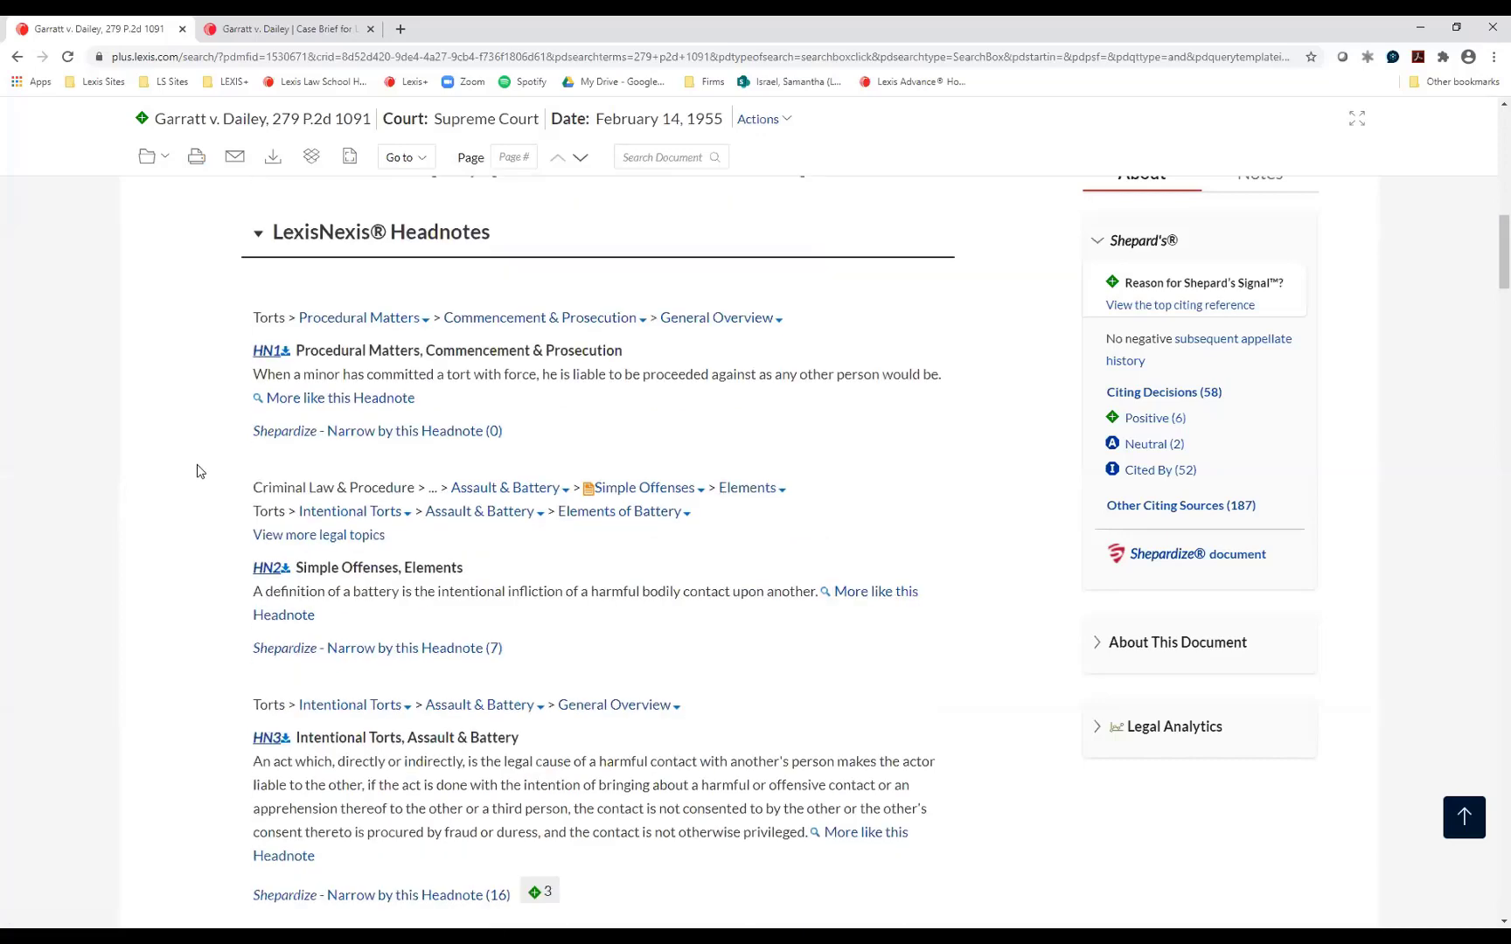
pyautogui.scroll(-1, 197, 473)
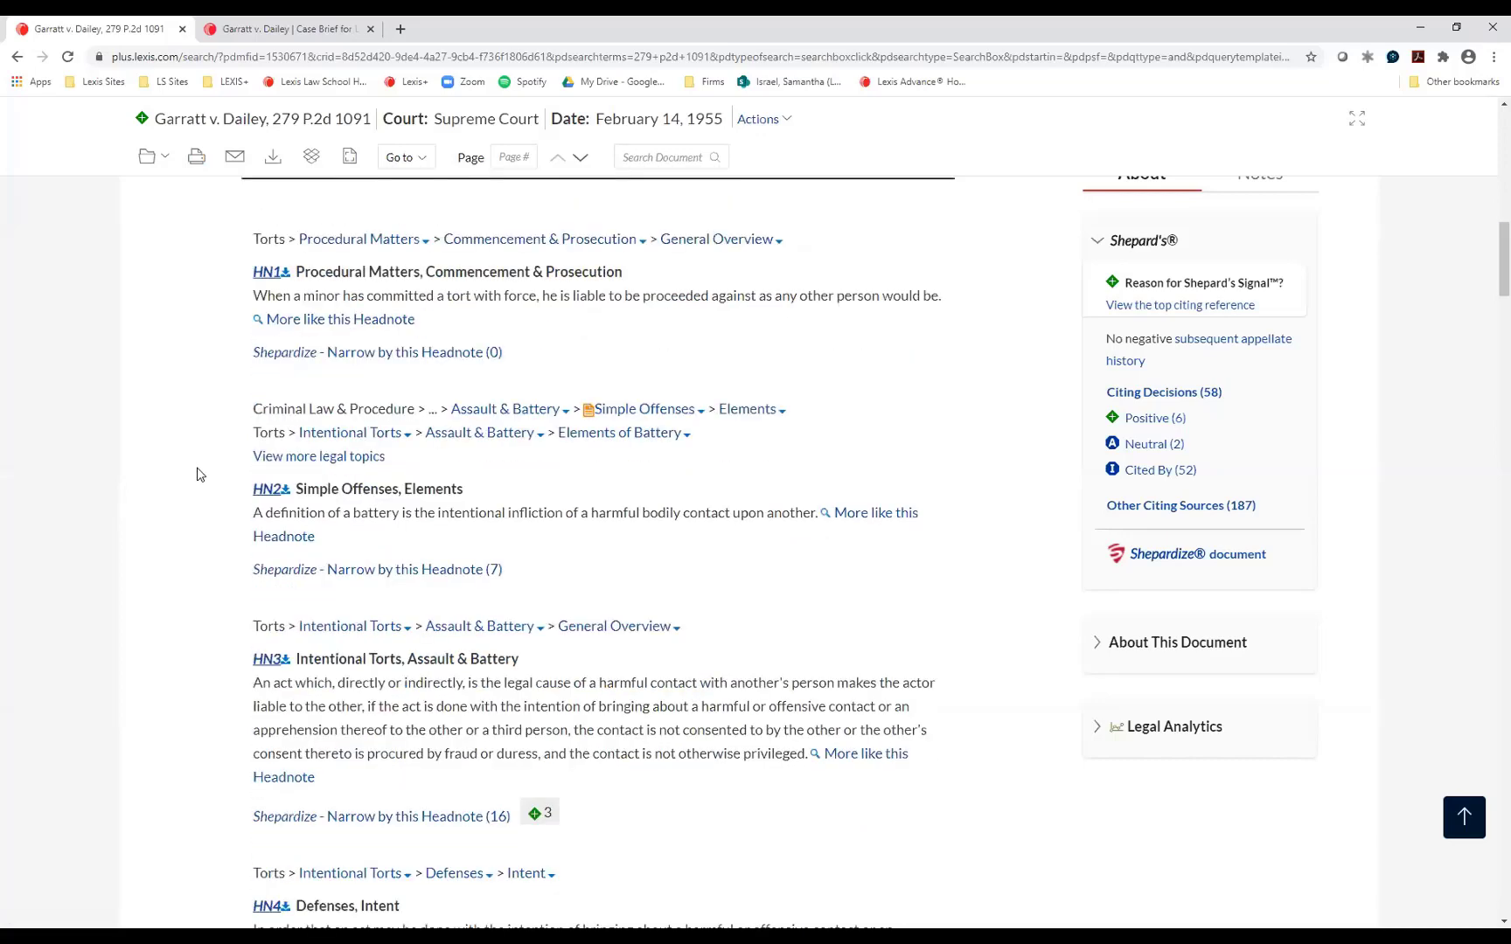
pyautogui.scroll(-3, 262, 376)
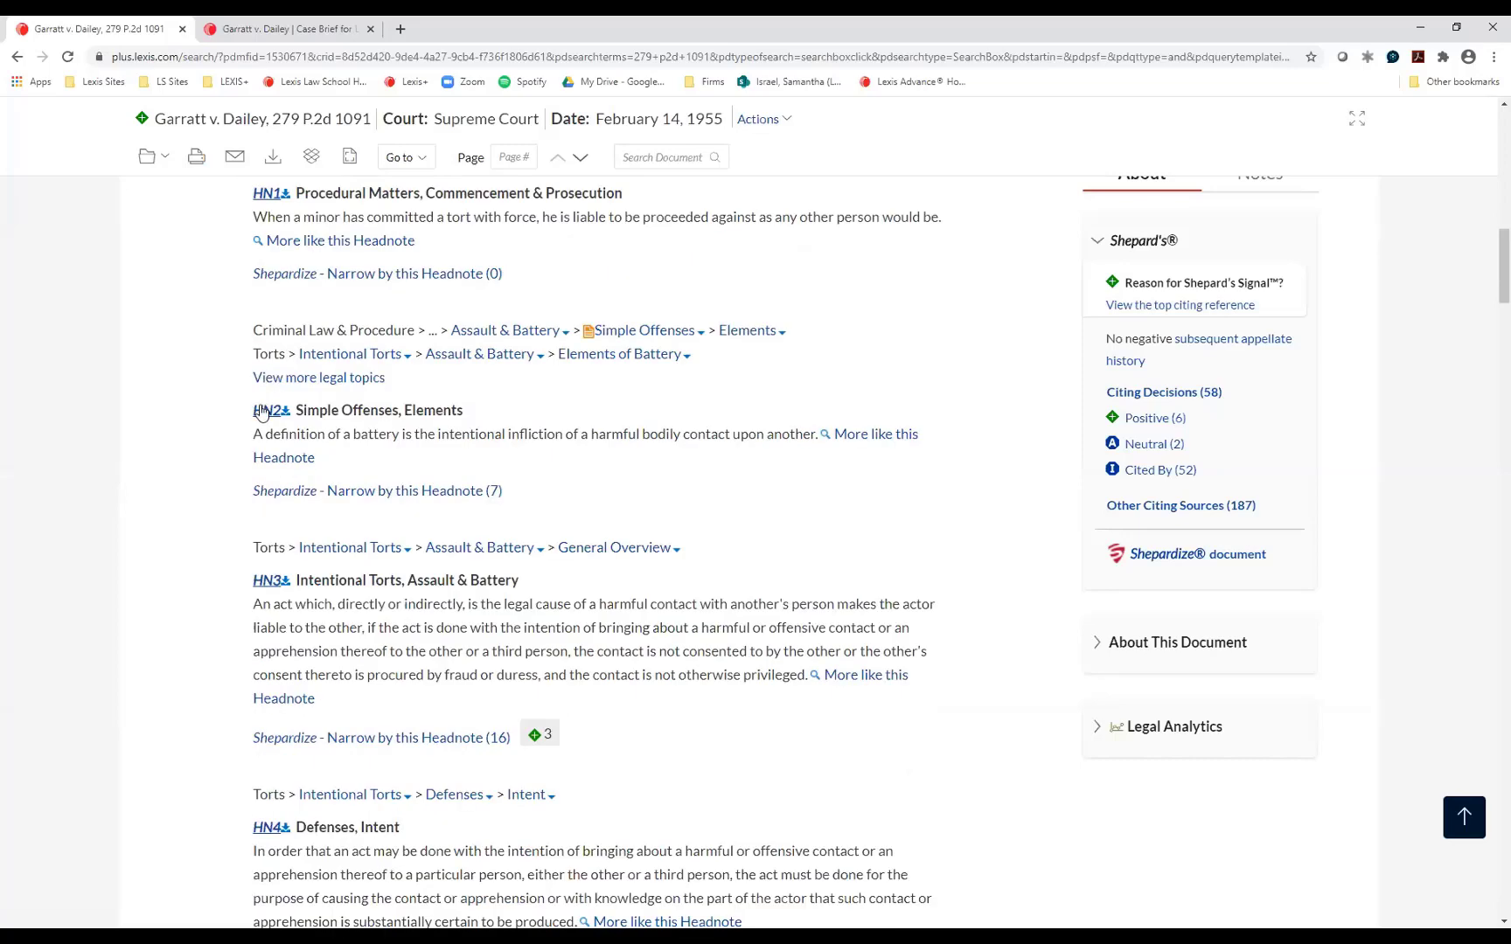
pyautogui.scroll(-1, 260, 411)
pyautogui.moveTo(236, 342); pyautogui.dragTo(514, 346)
pyautogui.click(189, 370)
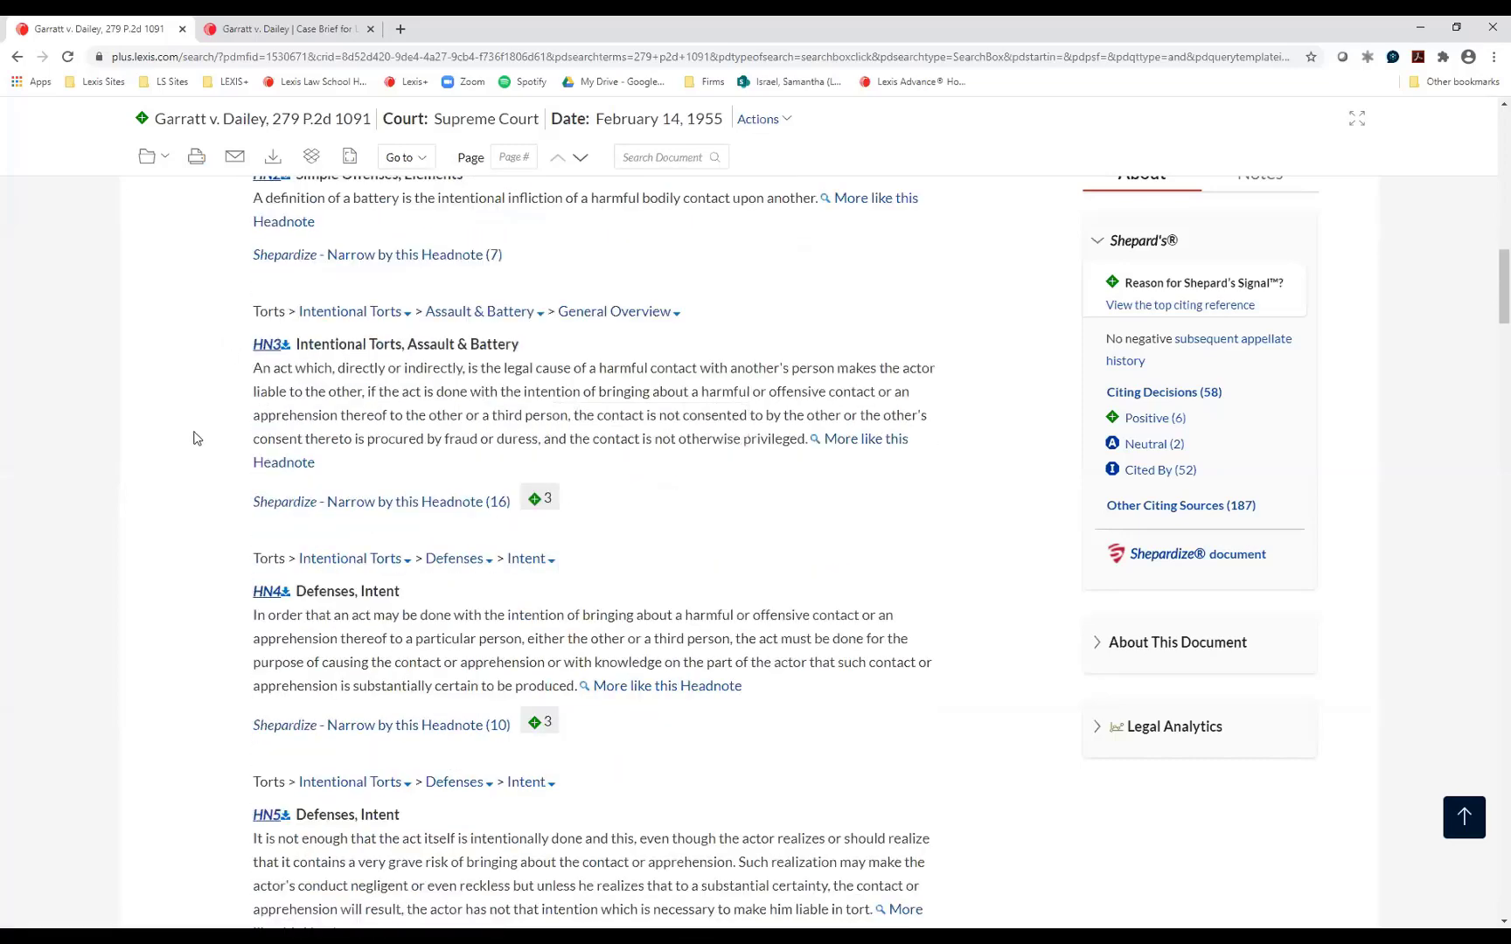
# Step: Compare the topic headings of headnotes HN4 and HN5 on defenses and intent
pyautogui.scroll(-3, 201, 612)
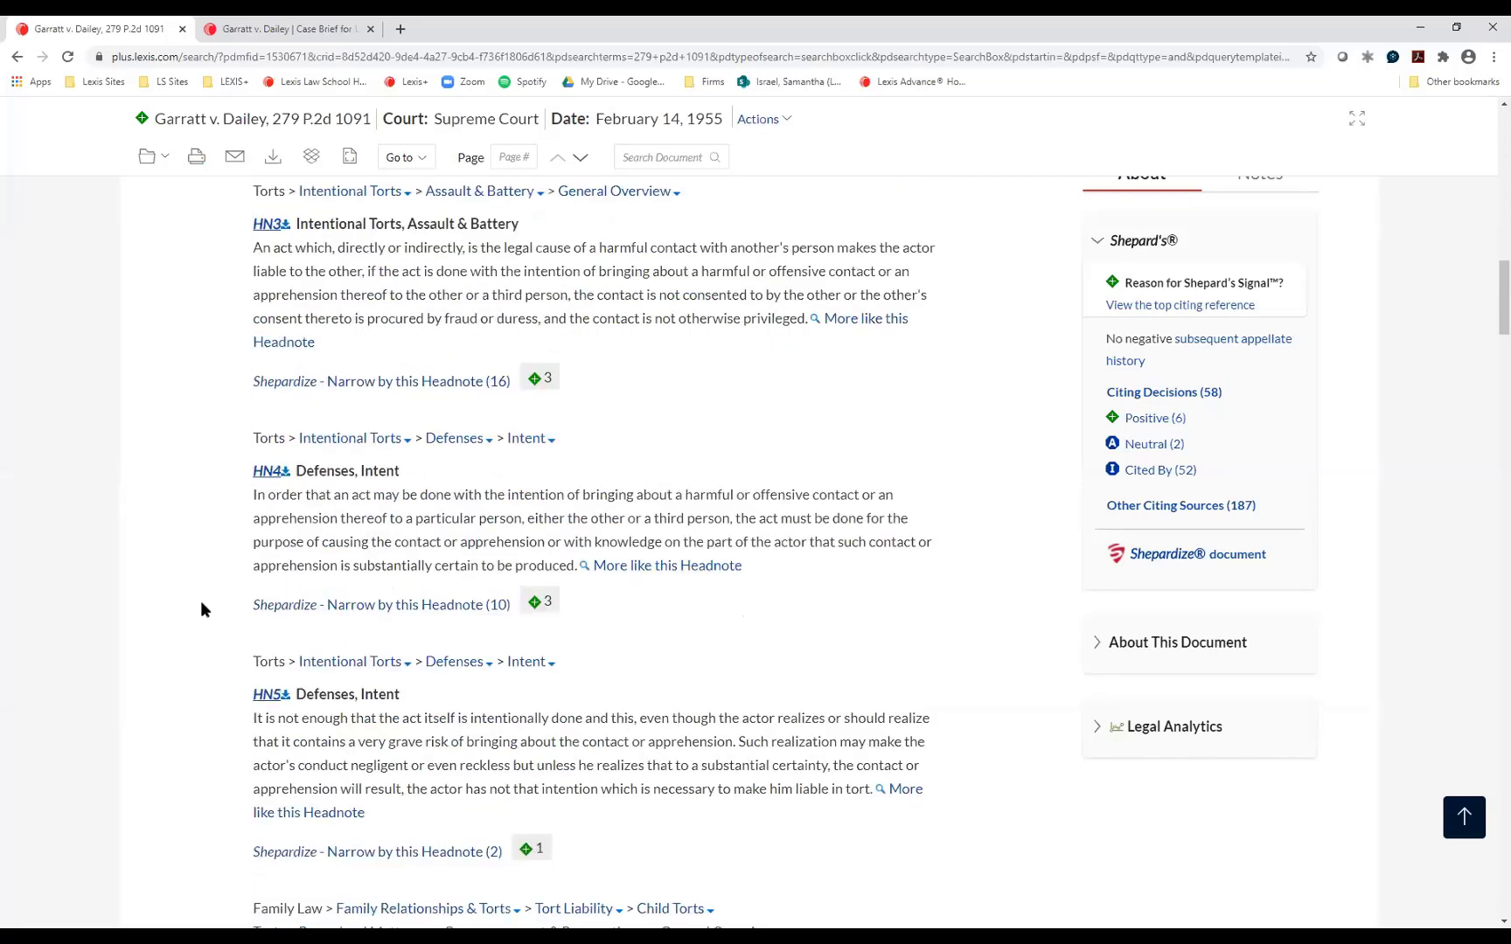
pyautogui.scroll(2, 224, 548)
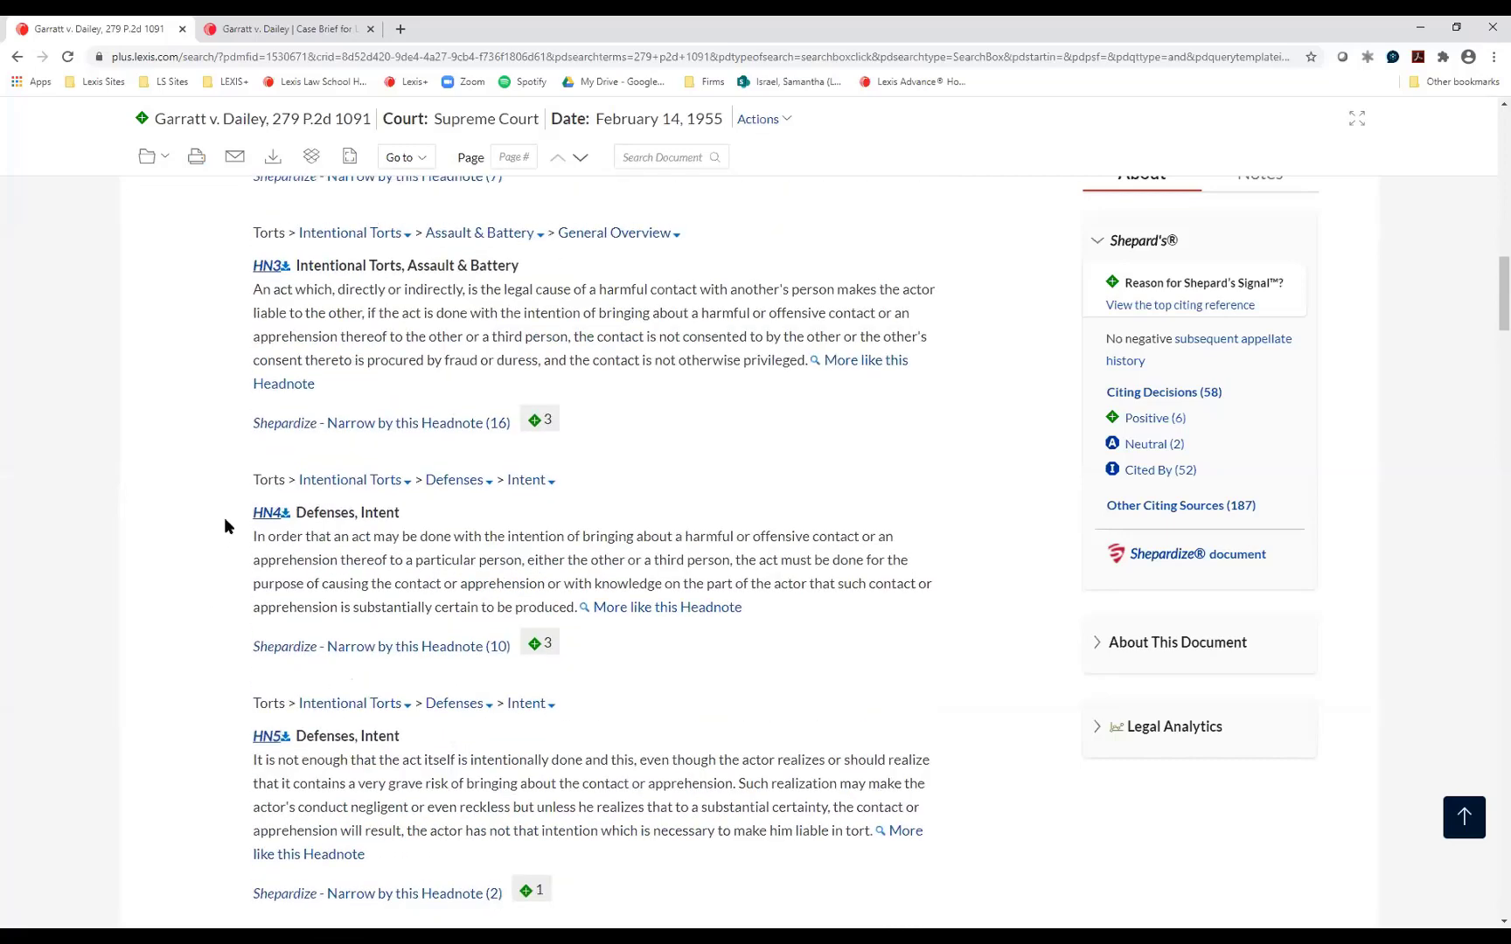
pyautogui.moveTo(224, 517); pyautogui.dragTo(411, 537)
pyautogui.click(218, 753)
pyautogui.moveTo(232, 747); pyautogui.dragTo(416, 747)
pyautogui.click(138, 727)
pyautogui.scroll(1, 113, 733)
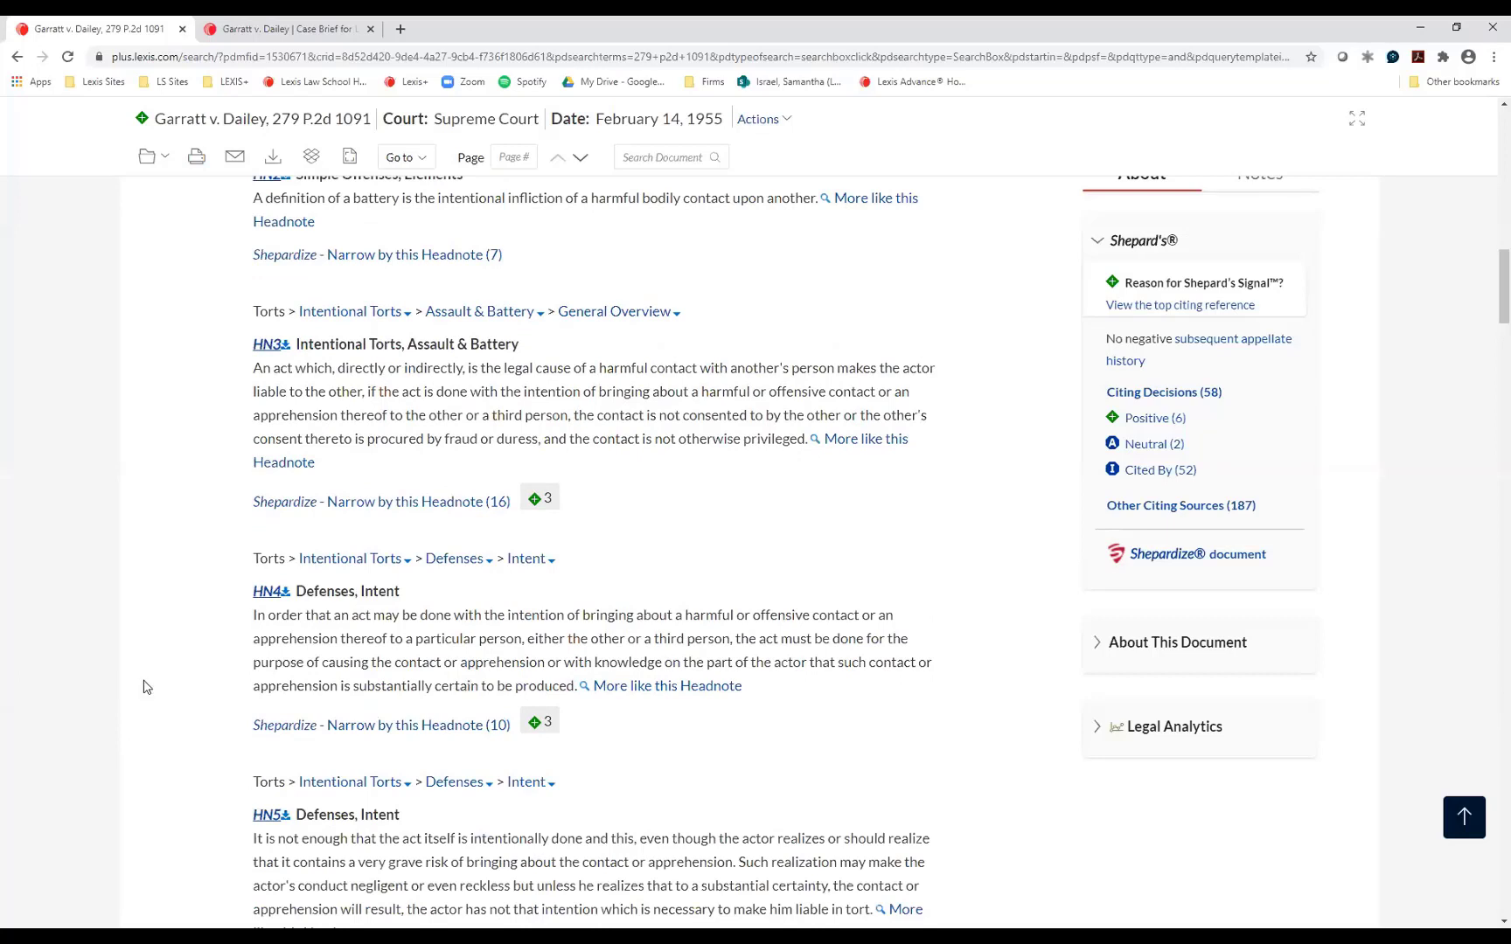
# Step: View headnote HN4's matching passage in the opinion, then return through the headnotes to the start of the case
pyautogui.click(271, 593)
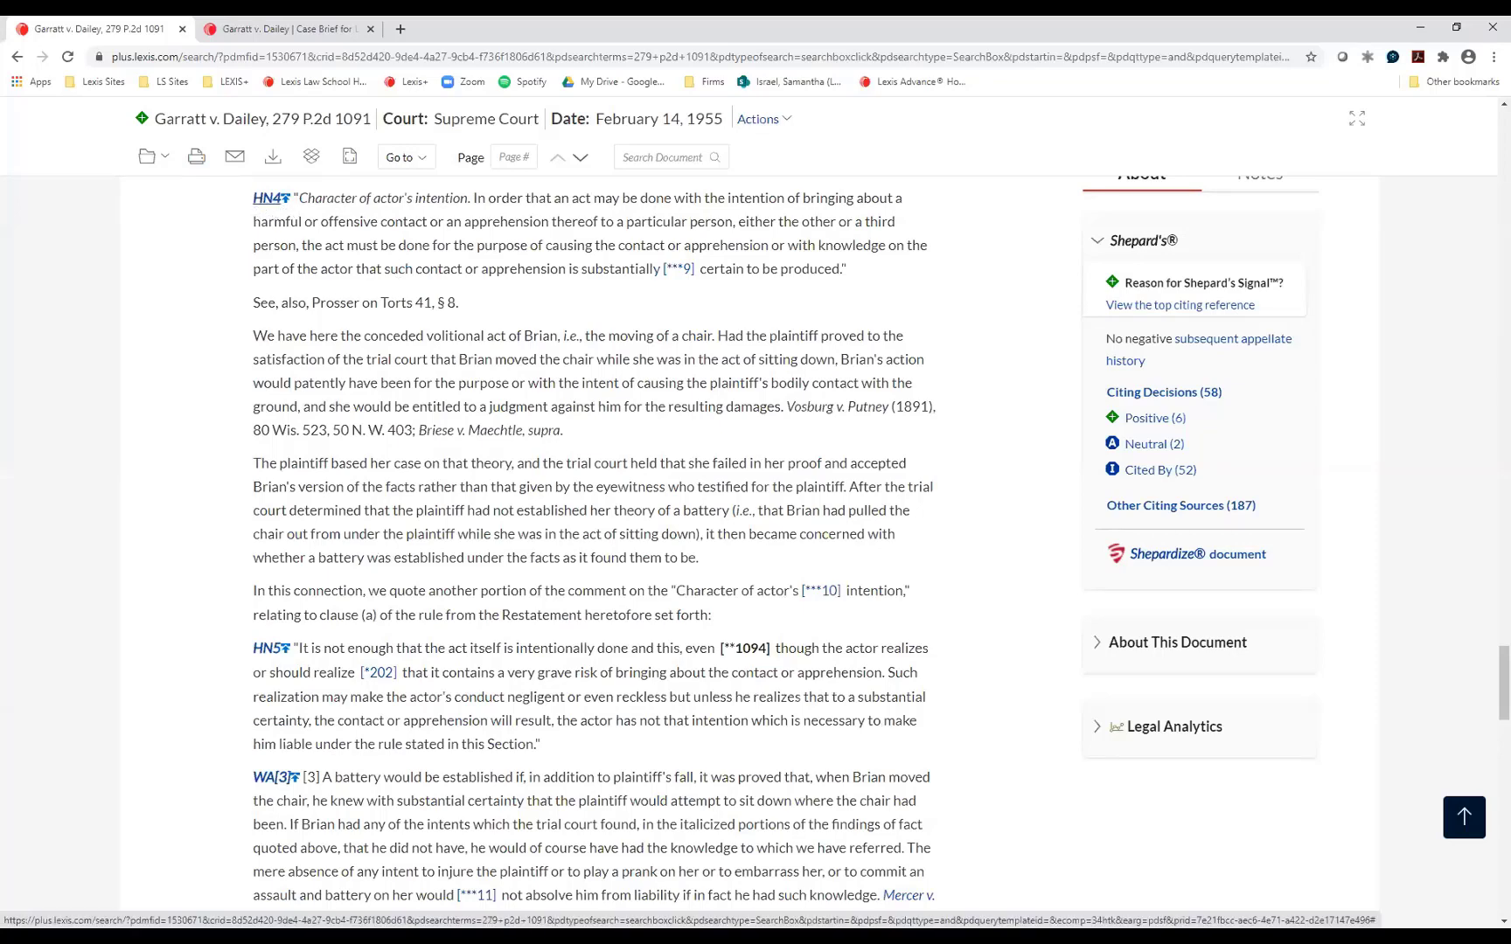
pyautogui.click(285, 204)
pyautogui.scroll(5, 74, 589)
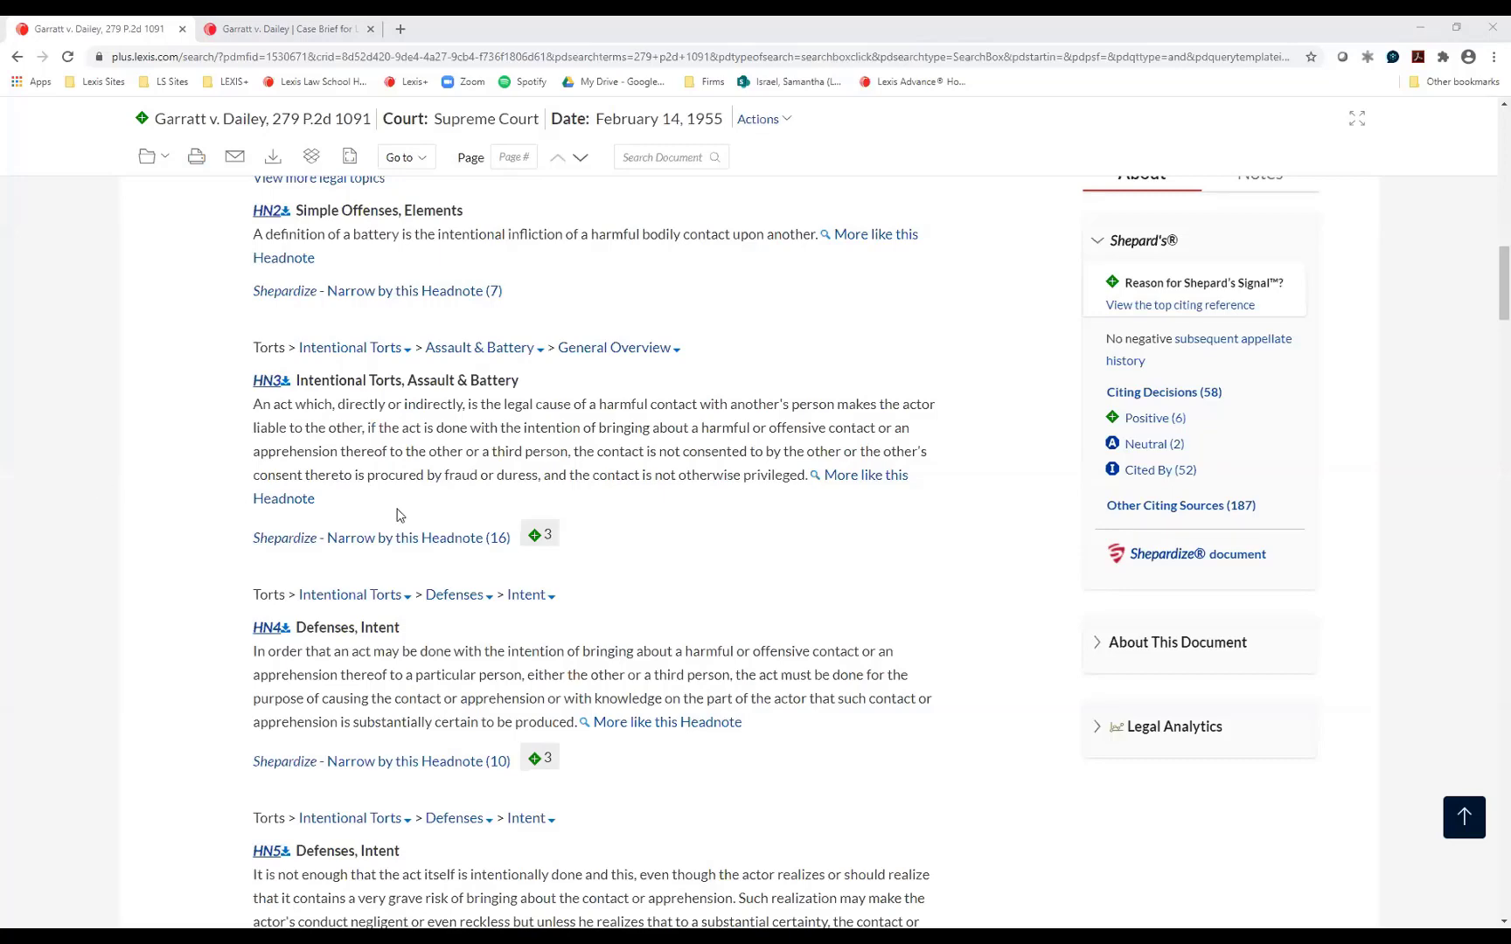
pyautogui.scroll(2, 804, 577)
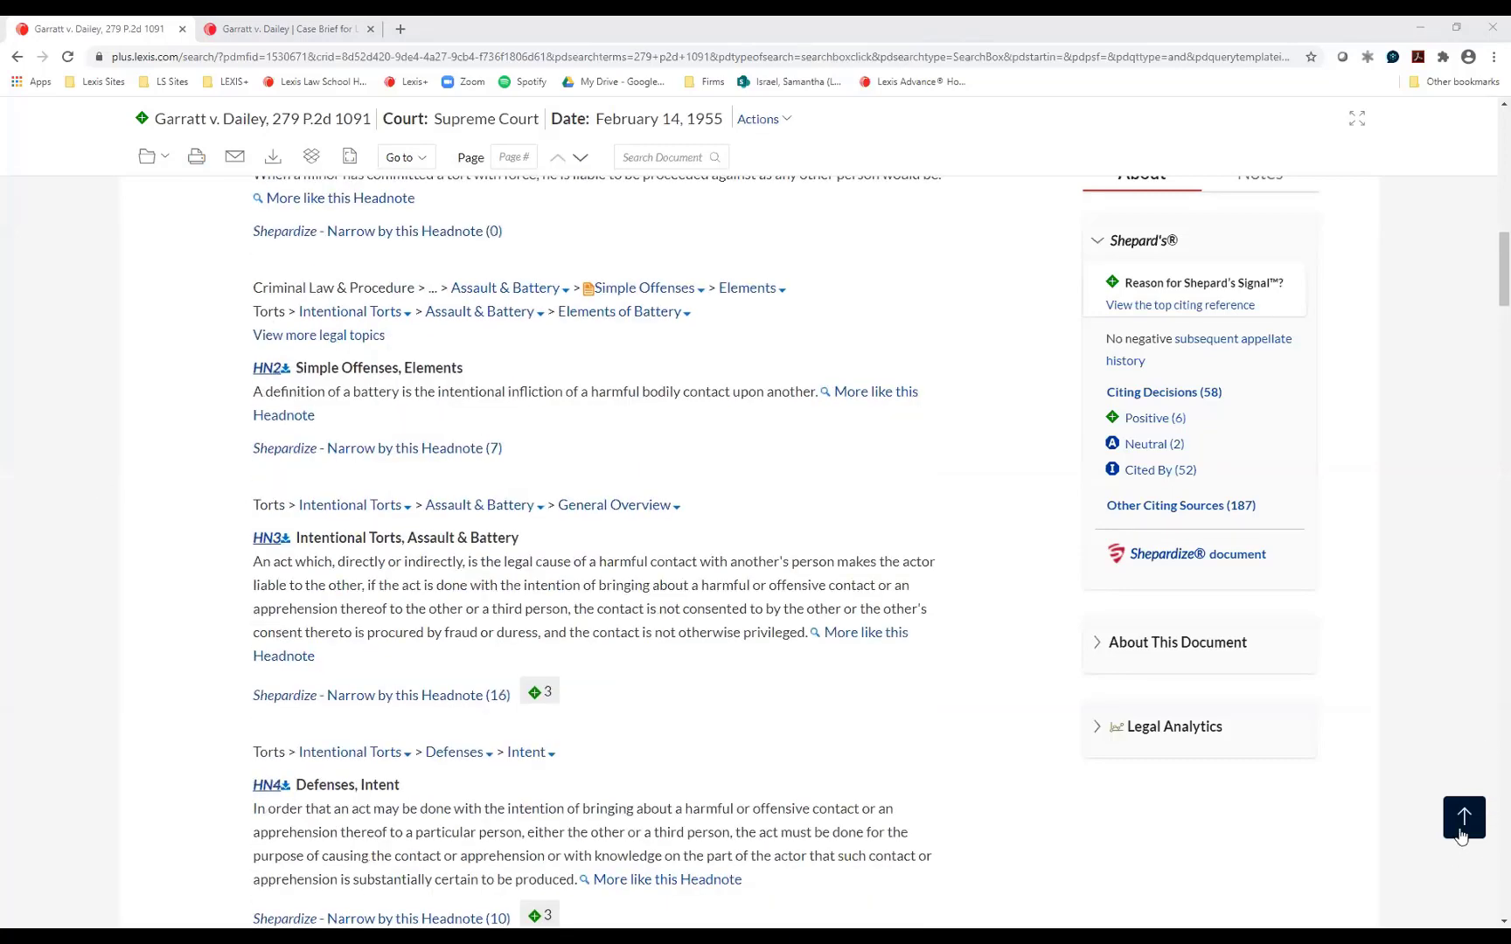
pyautogui.click(1463, 818)
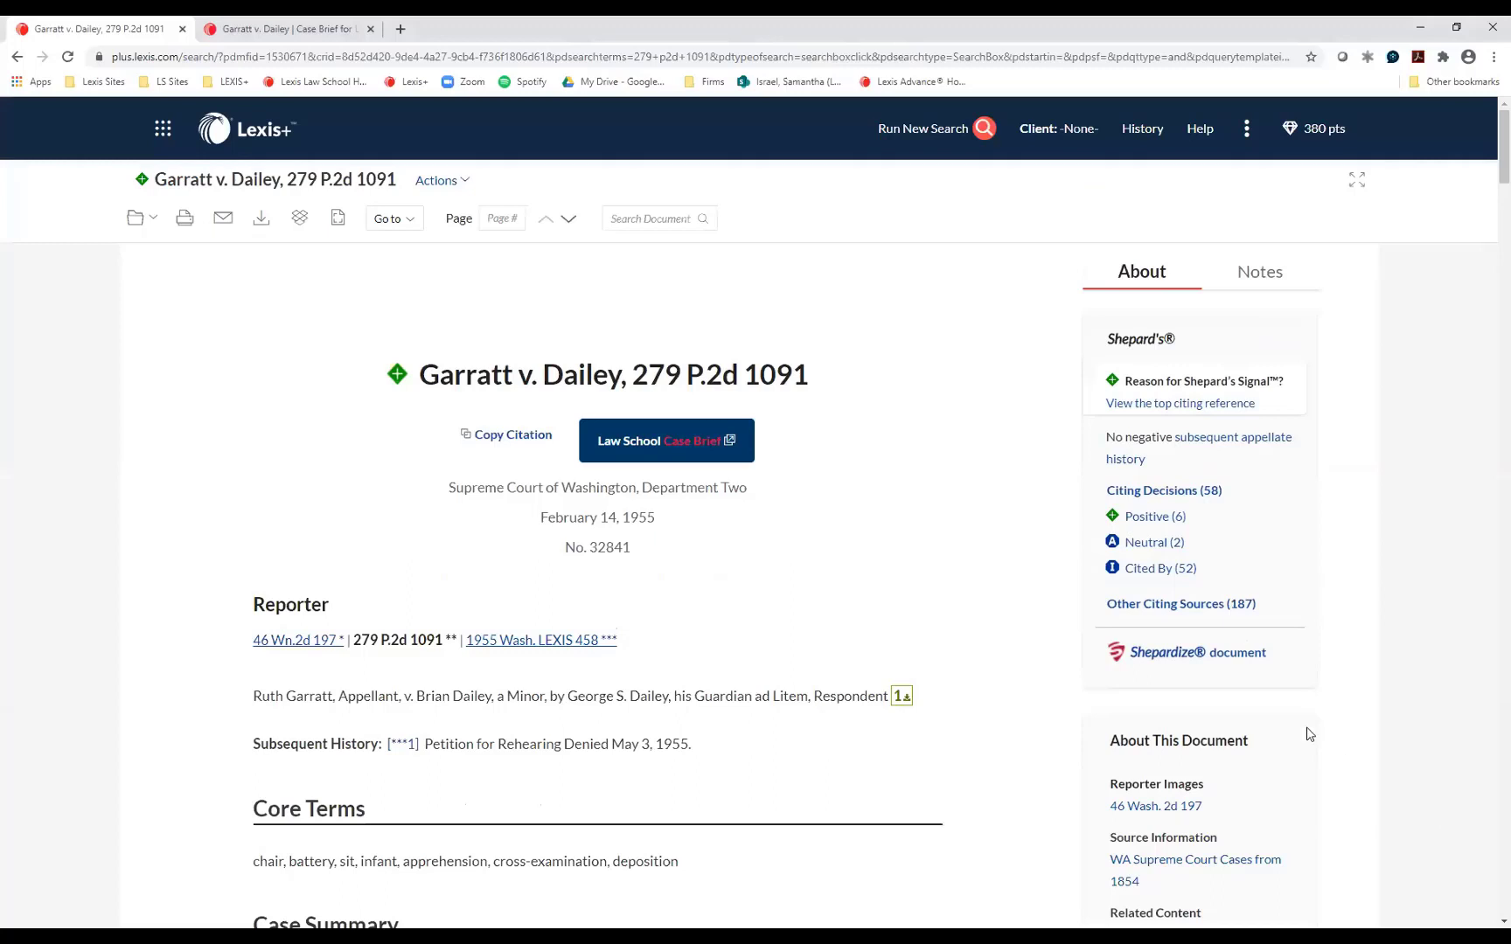
# Step: Run a new search for the case citation 210 f3d 51 across all categories and jurisdictions
pyautogui.click(920, 131)
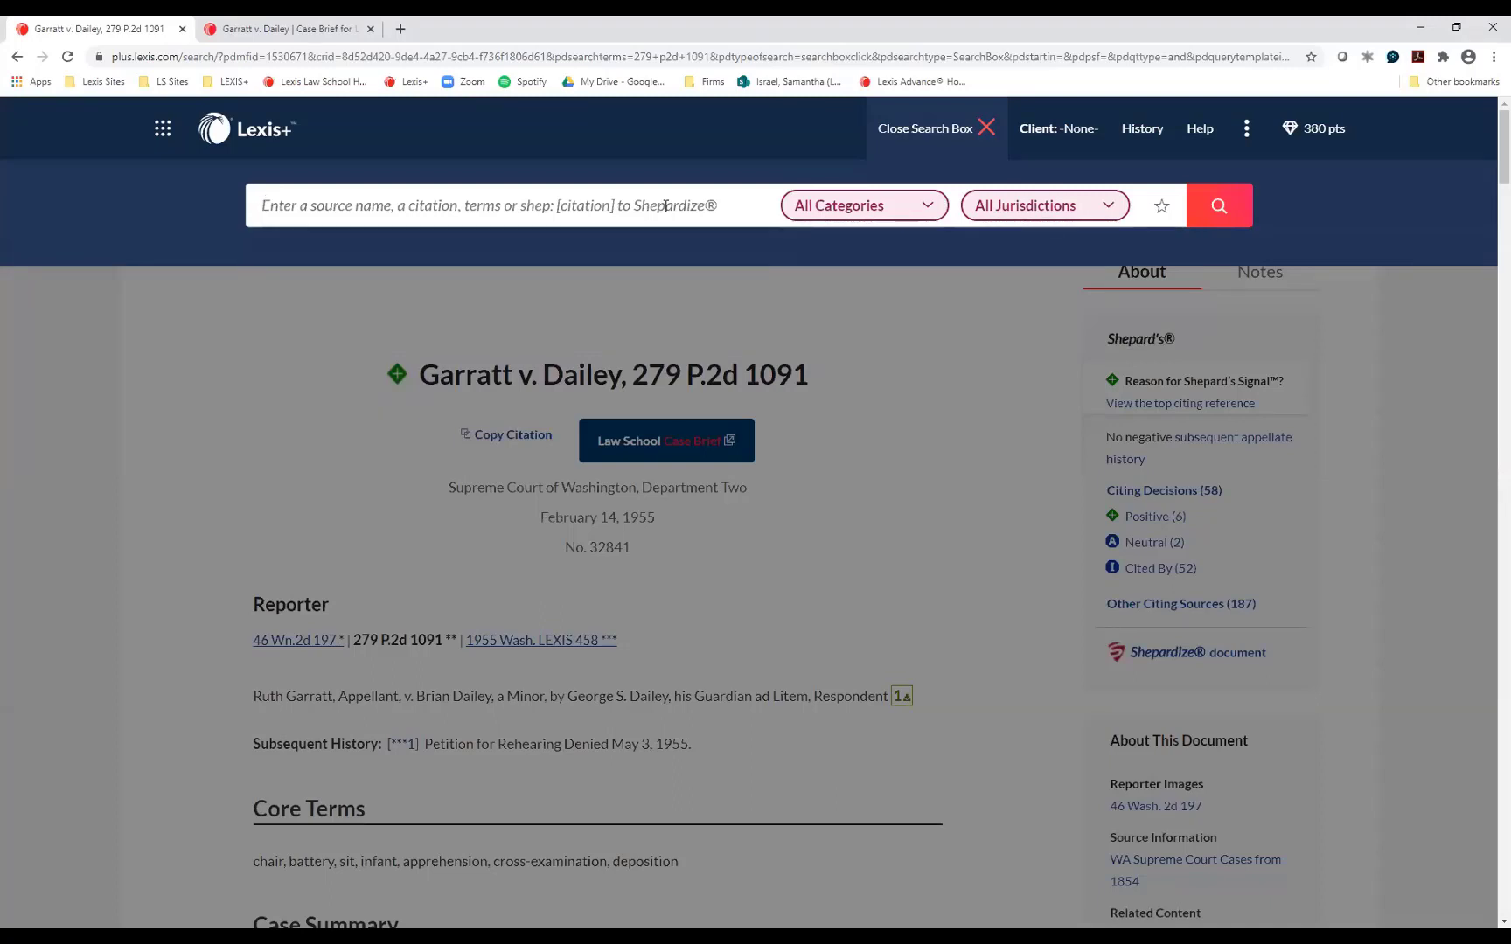
pyautogui.write('210 ')
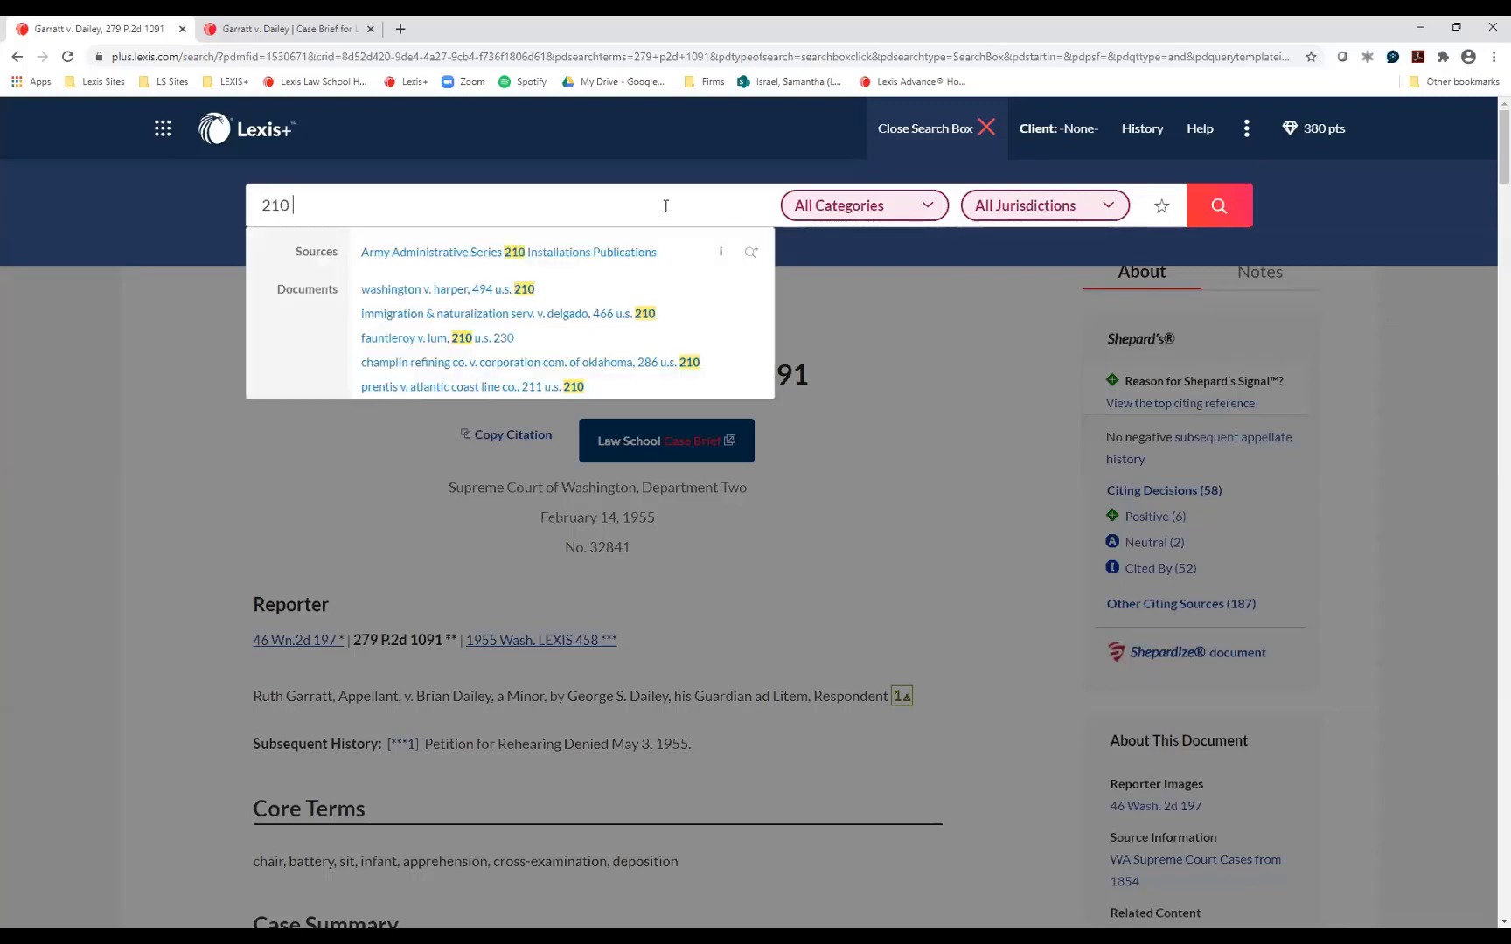
pyautogui.write('f3d')
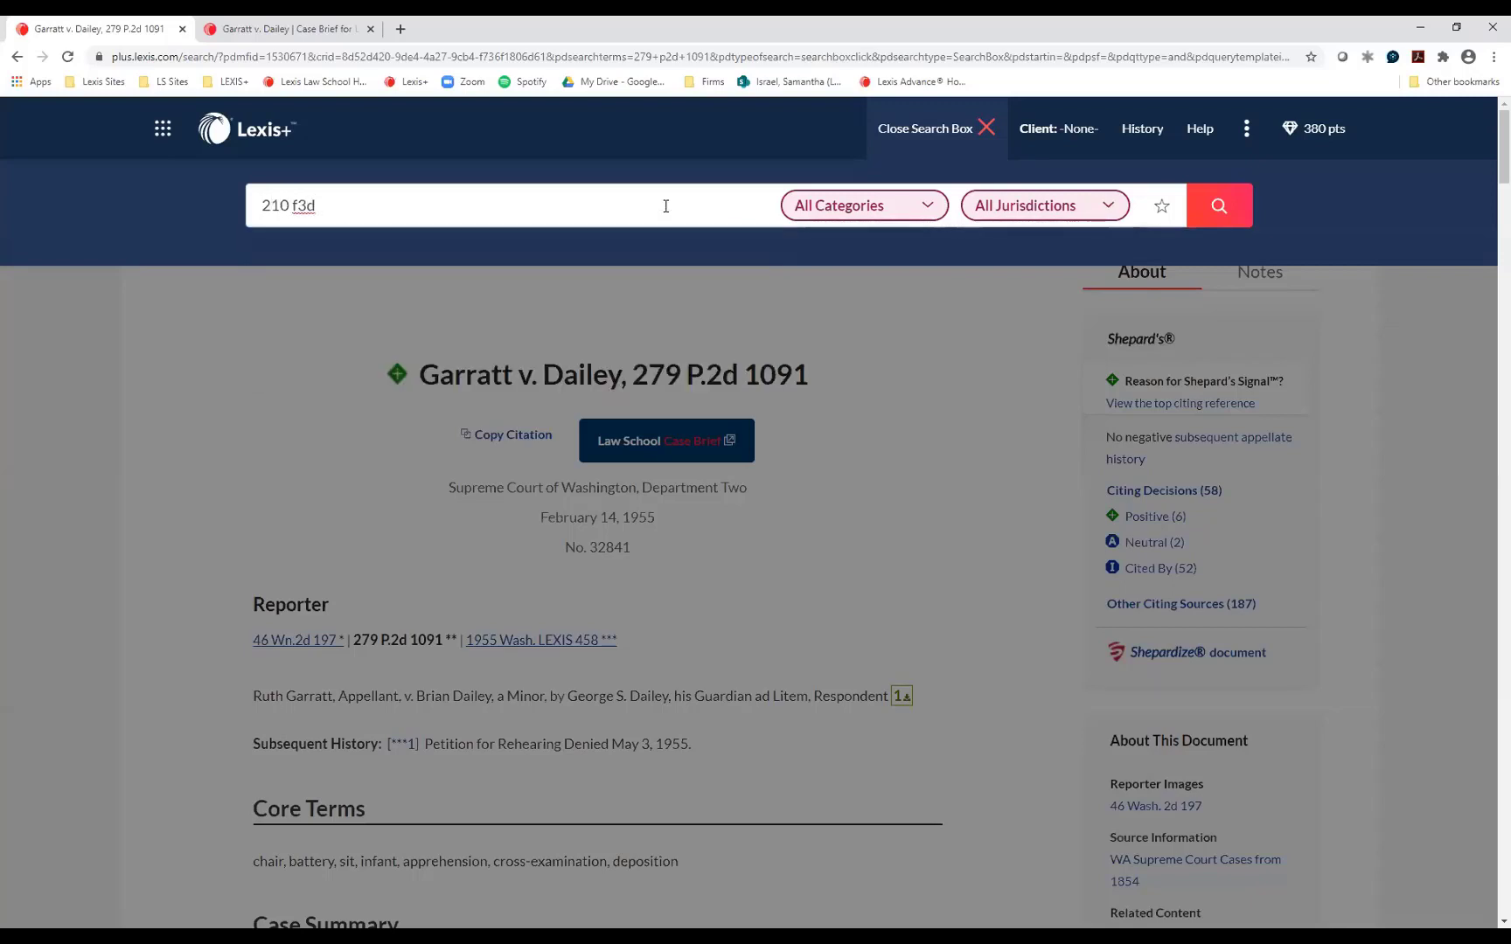
pyautogui.write(' 51')
pyautogui.click(1224, 210)
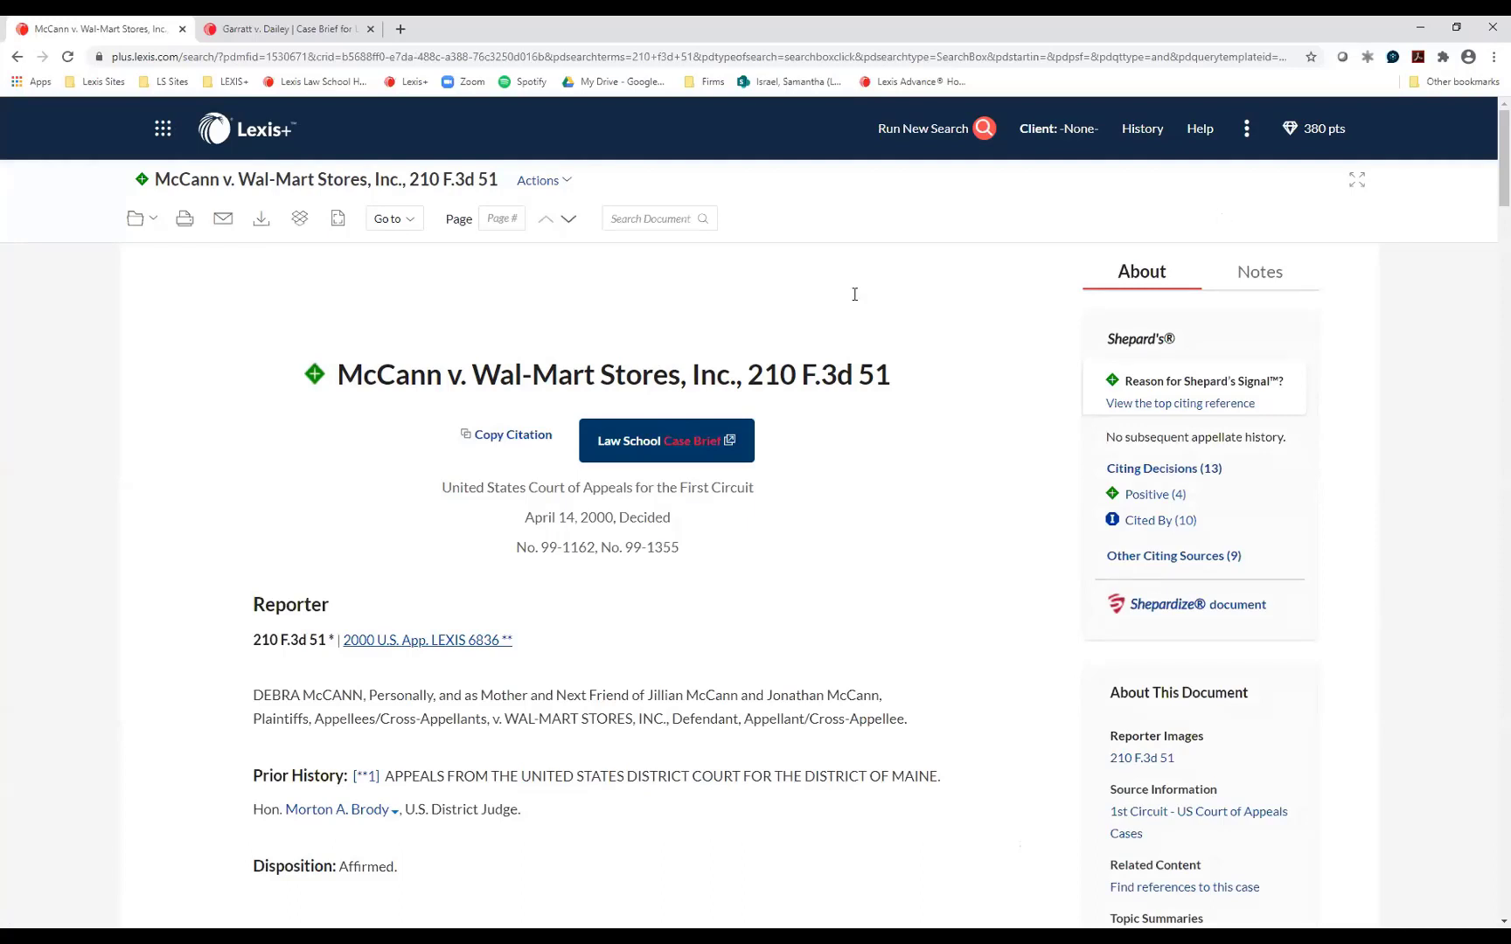
# Step: View the case's Law School Case Brief, then return to the opinion and review its core terms and case summary
pyautogui.click(705, 456)
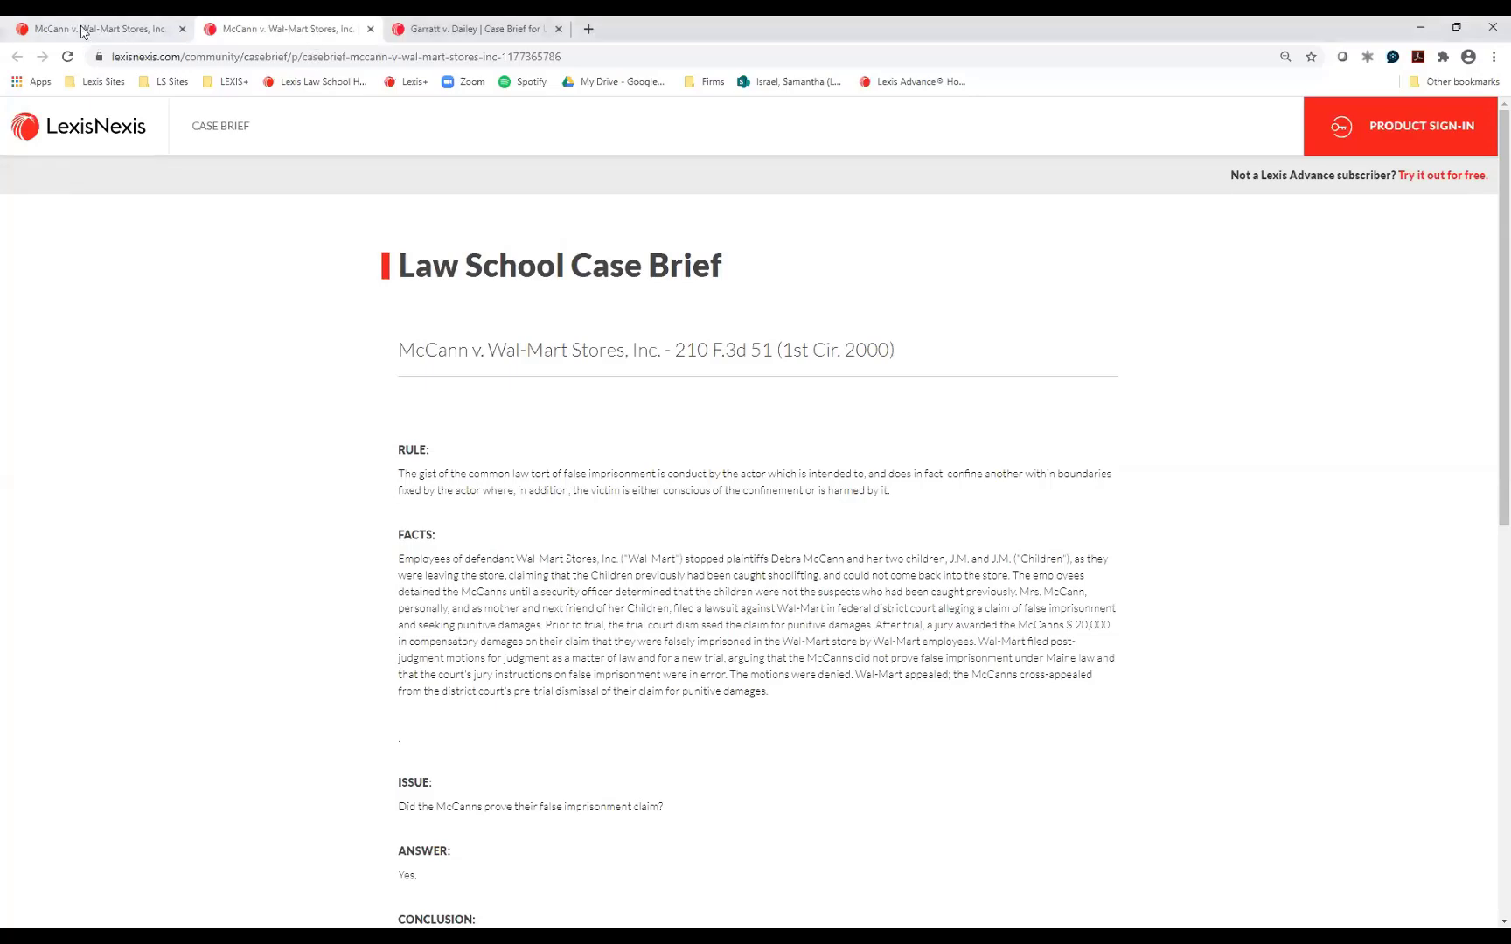
pyautogui.click(84, 29)
pyautogui.scroll(-8, 185, 703)
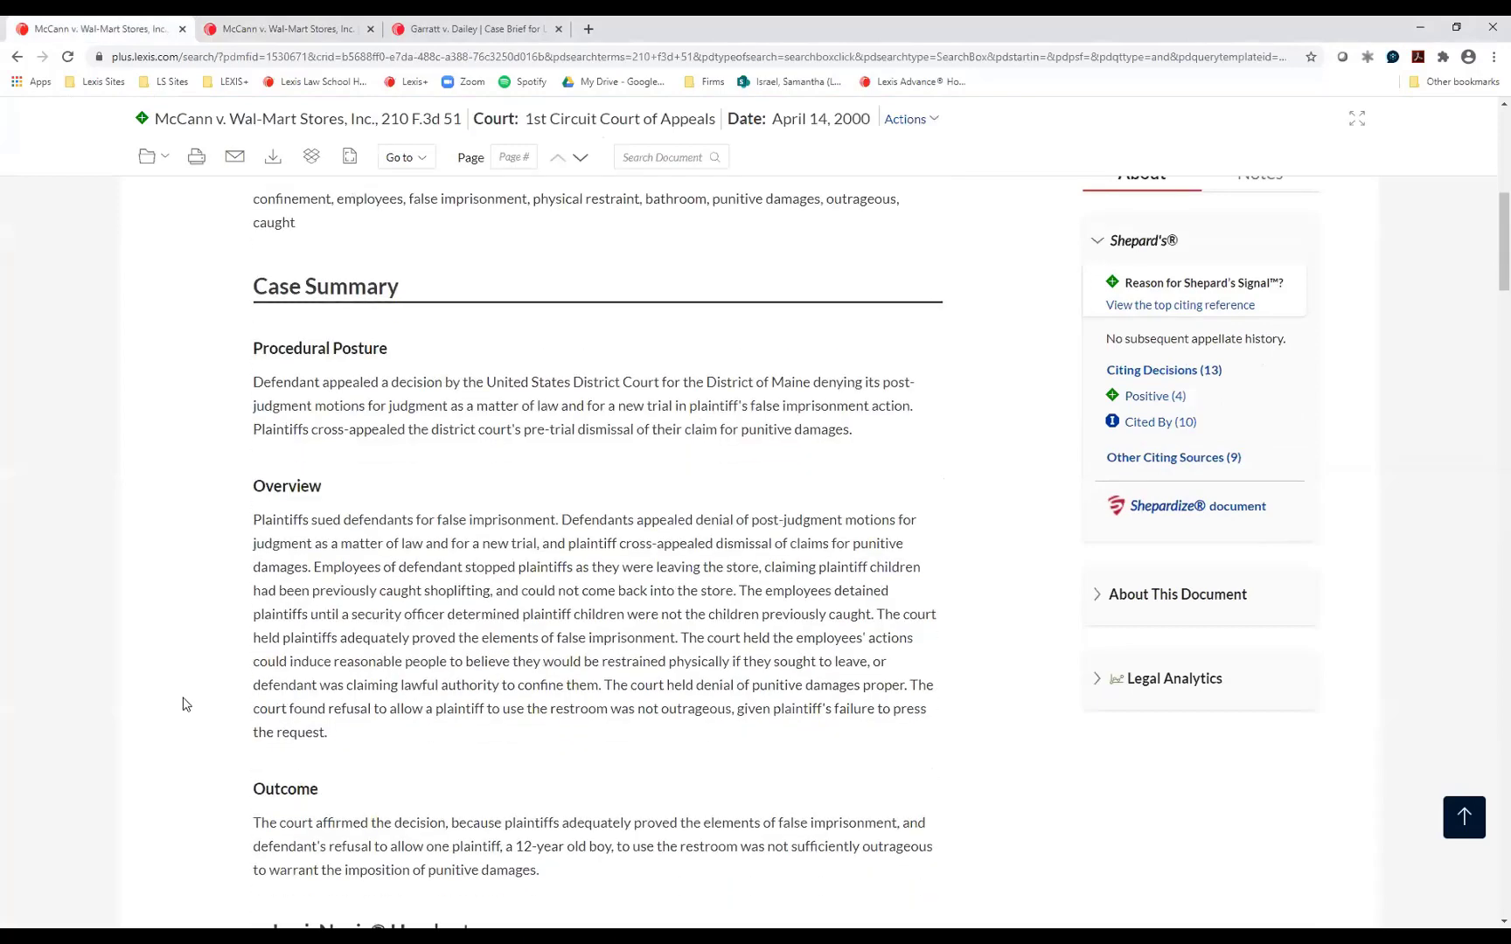
pyautogui.scroll(-1, 184, 703)
pyautogui.scroll(1, 182, 702)
pyautogui.scroll(1, 182, 699)
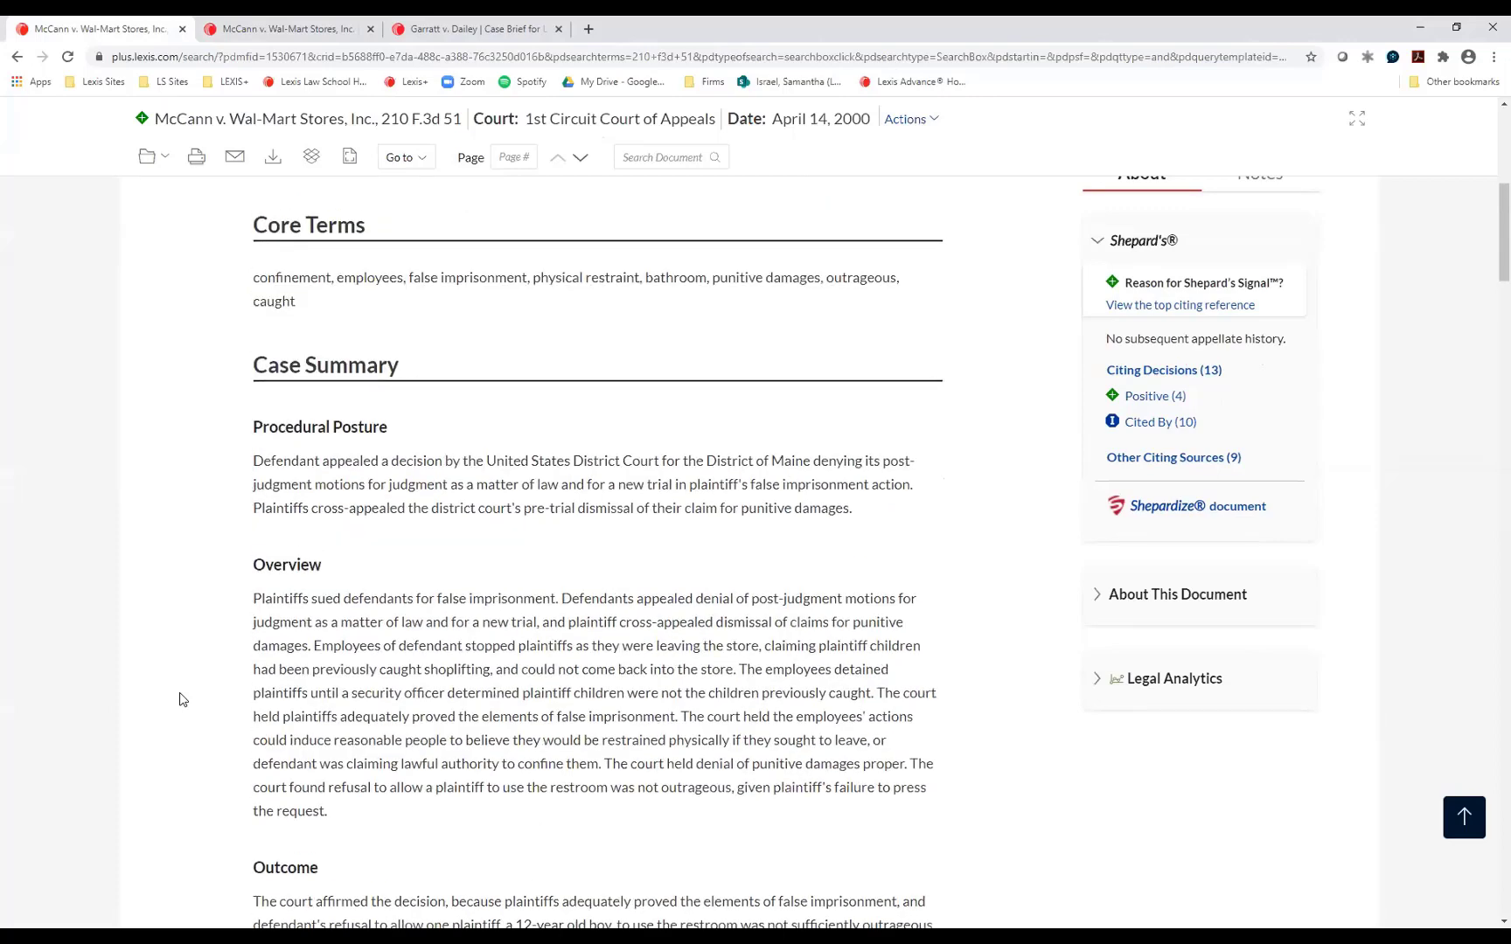
pyautogui.scroll(1, 182, 699)
pyautogui.scroll(2, 182, 700)
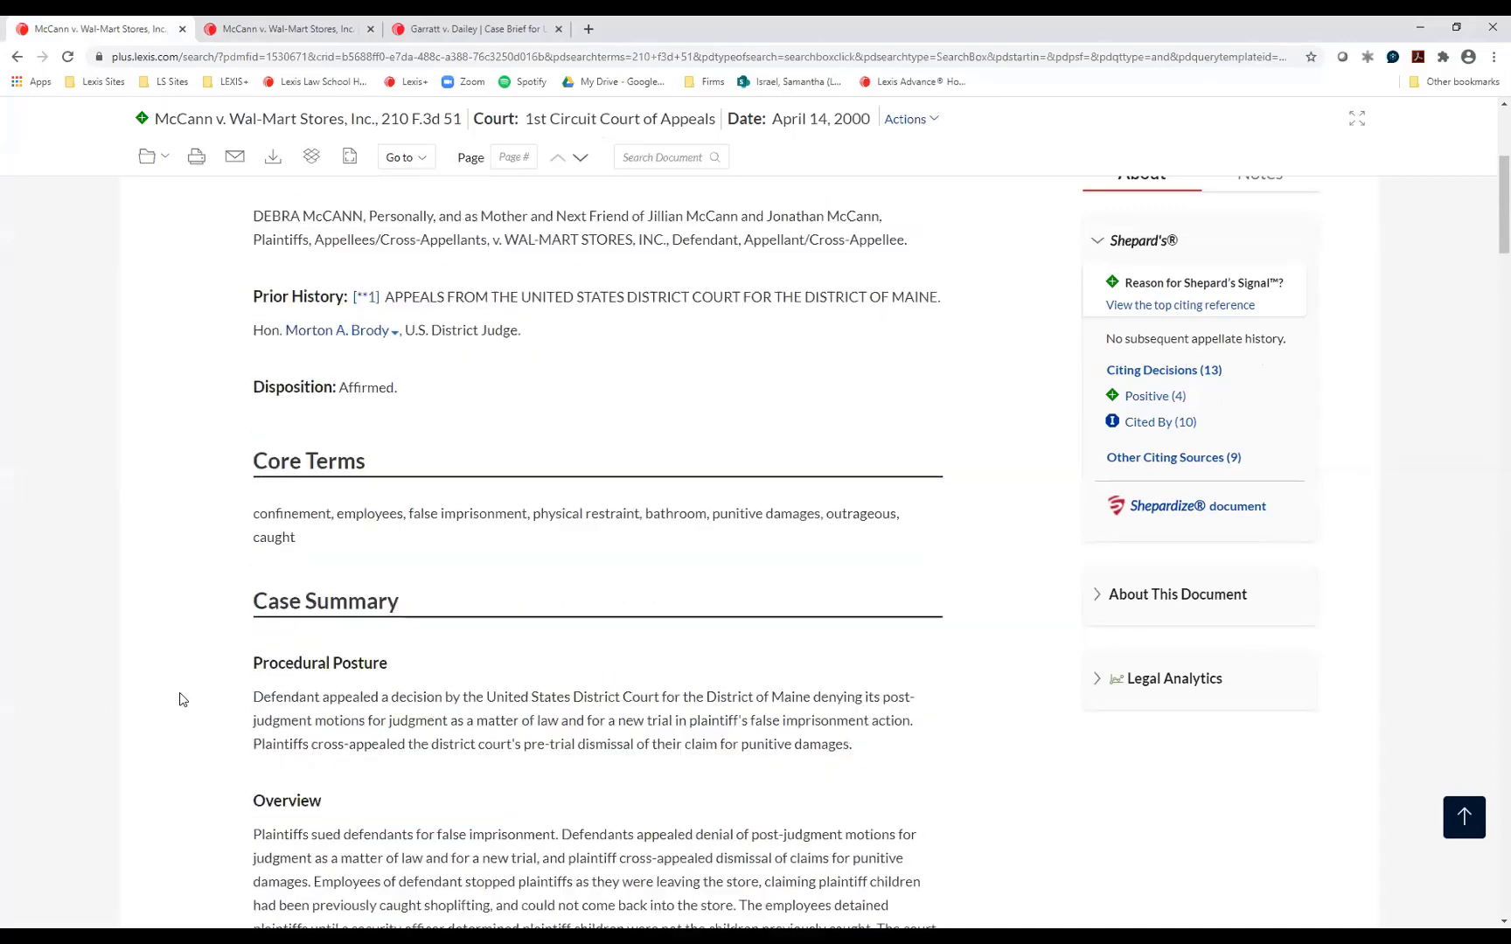
pyautogui.scroll(3, 182, 700)
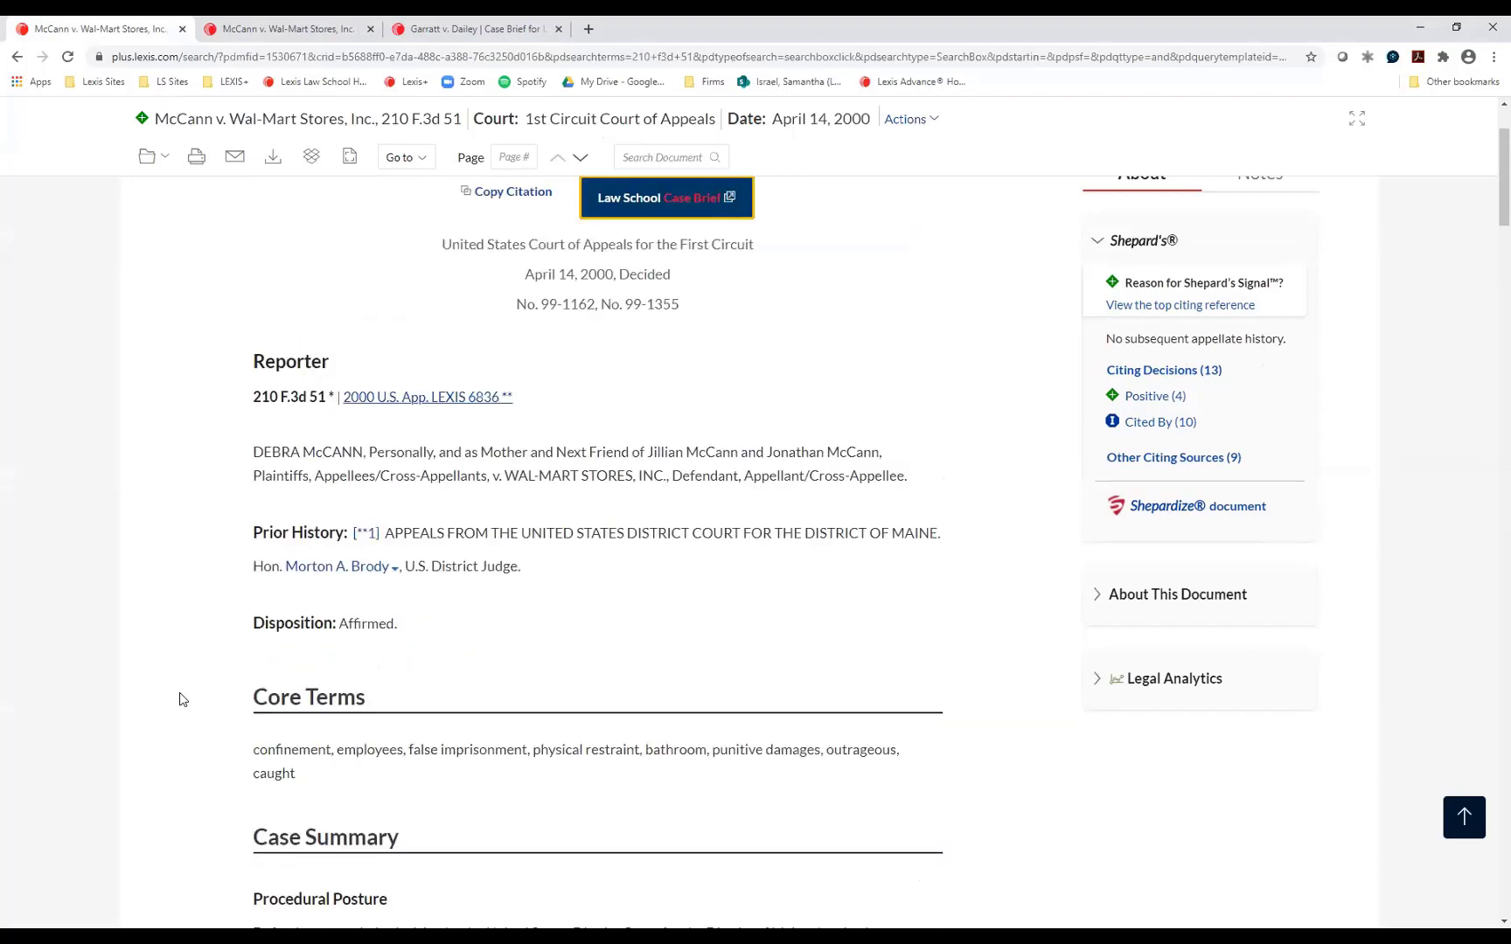
pyautogui.scroll(-6, 182, 699)
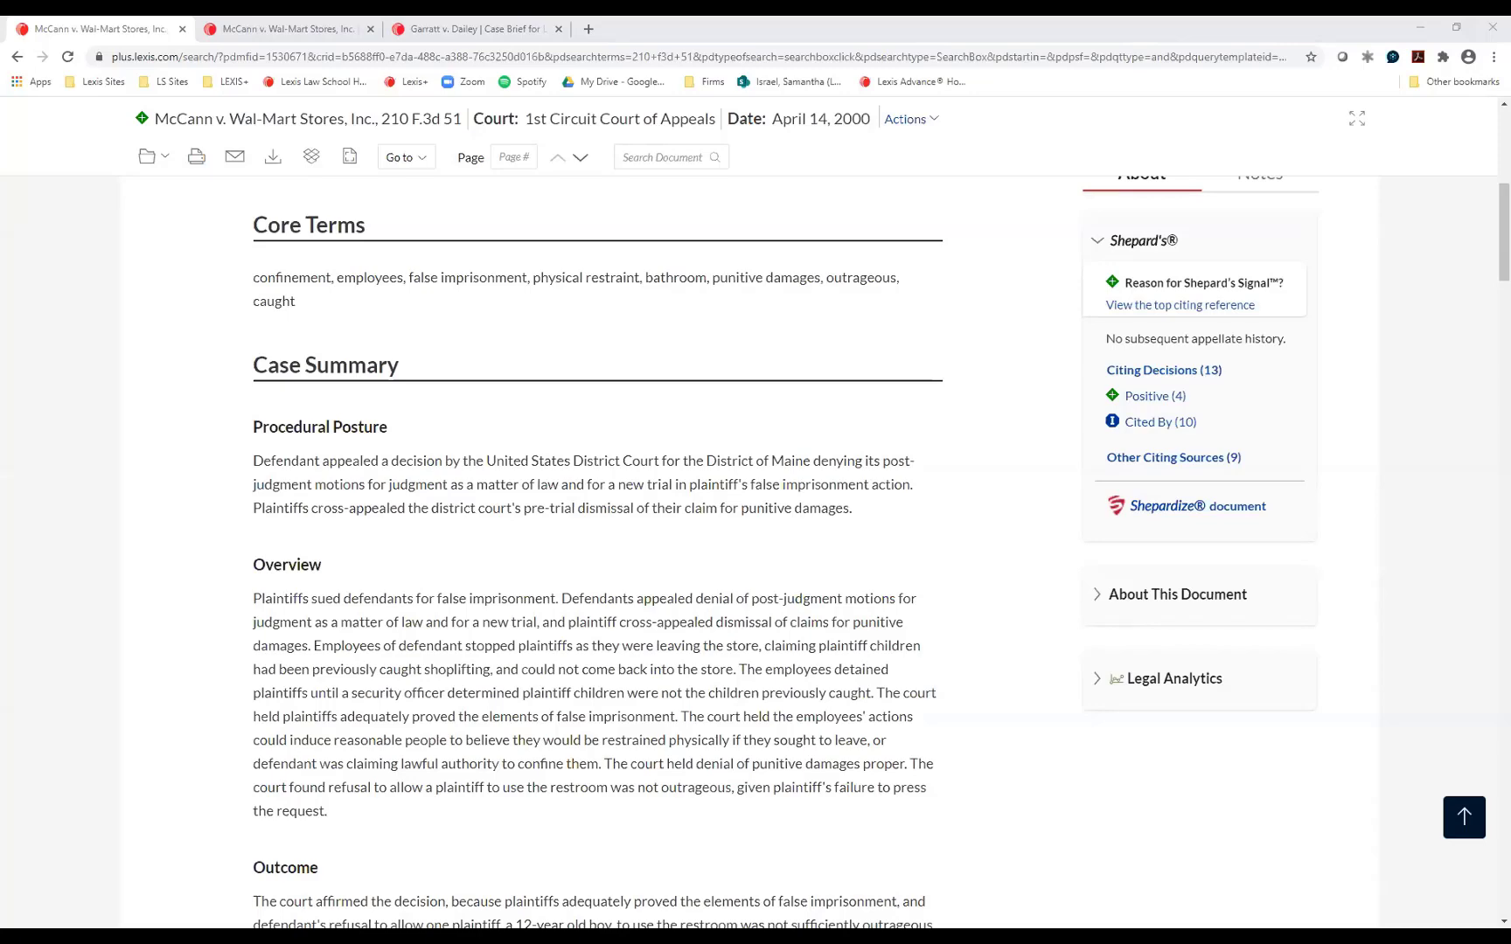
# Step: Return to the Wal-Mart case brief and examine its issue section, marking the question on the false imprisonment claim
pyautogui.click(311, 29)
pyautogui.scroll(-2, 490, 739)
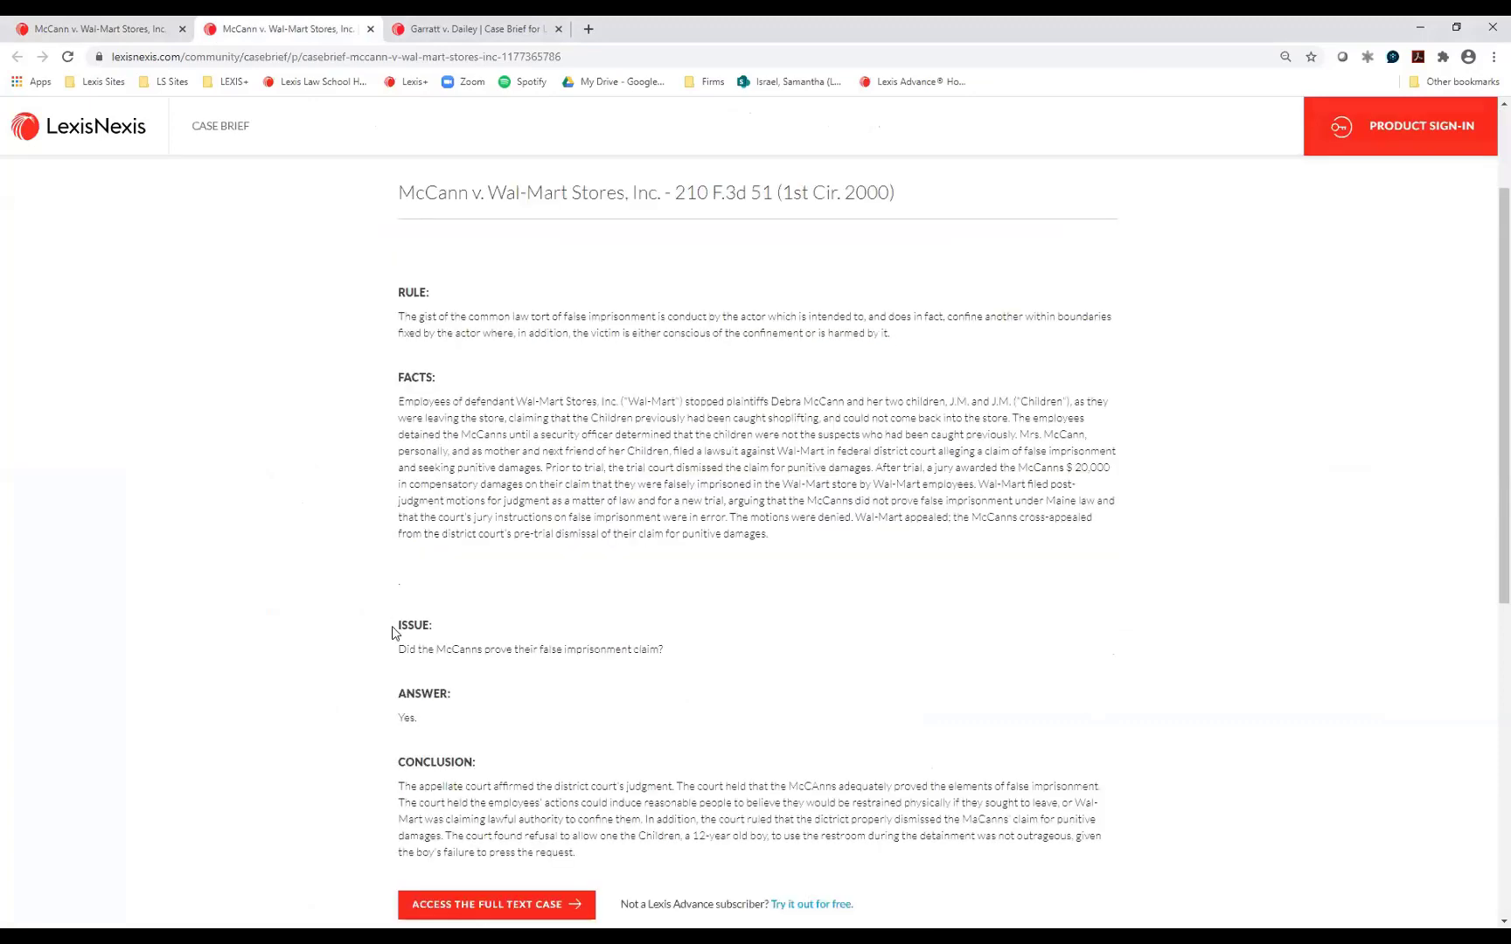
pyautogui.moveTo(393, 632); pyautogui.dragTo(668, 647)
pyautogui.click(417, 662)
# Step: Go back to the full case and examine the Outcome section of the case summary, marking its opening words
pyautogui.click(146, 35)
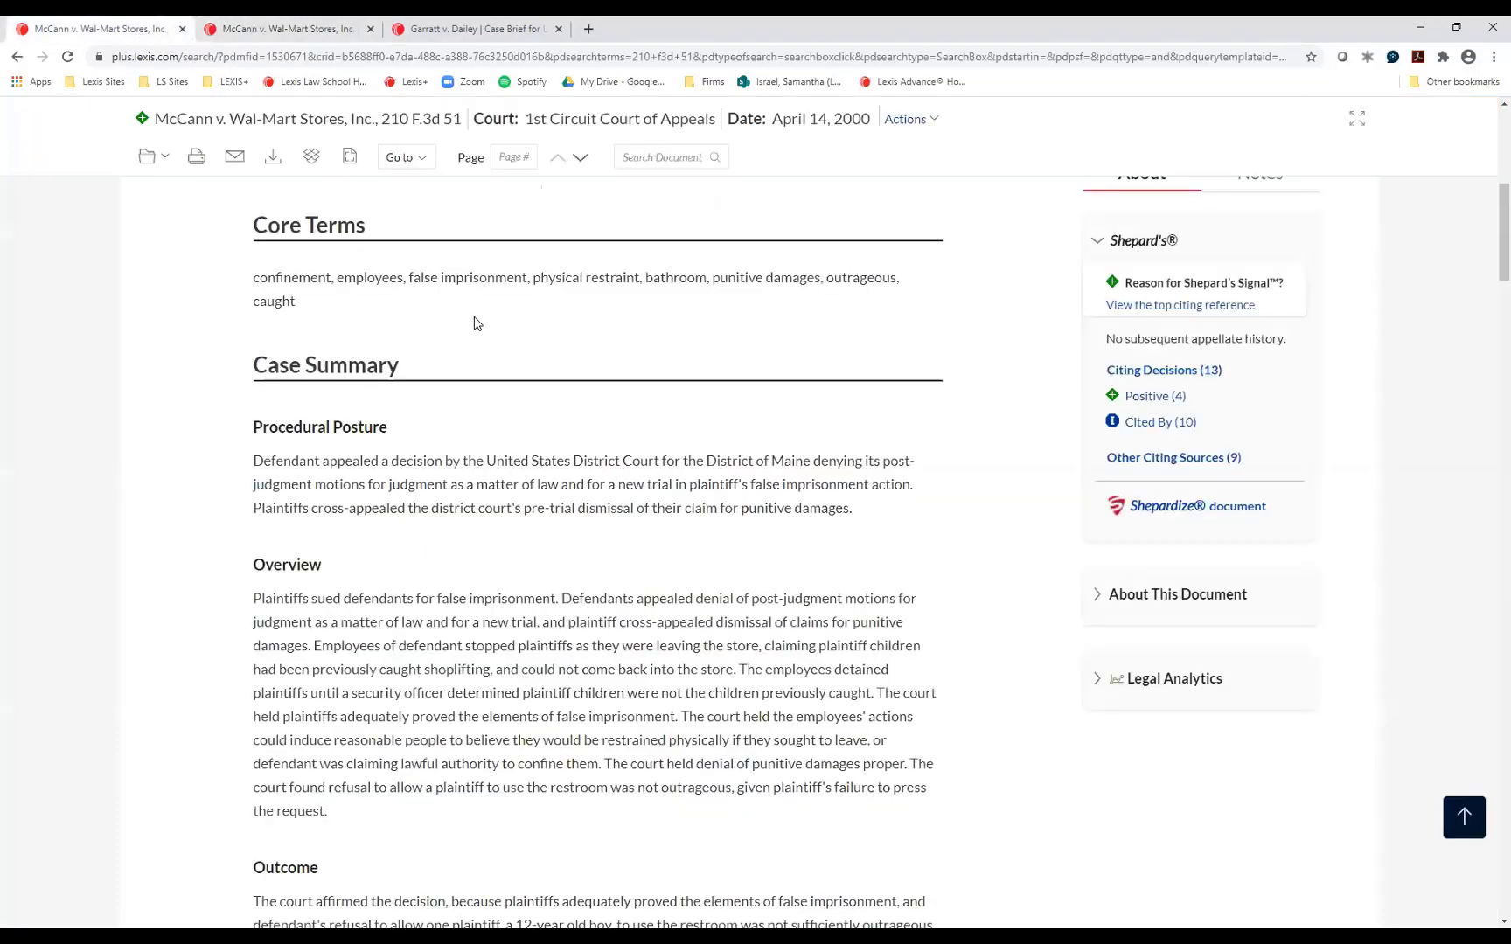
pyautogui.scroll(-1, 484, 346)
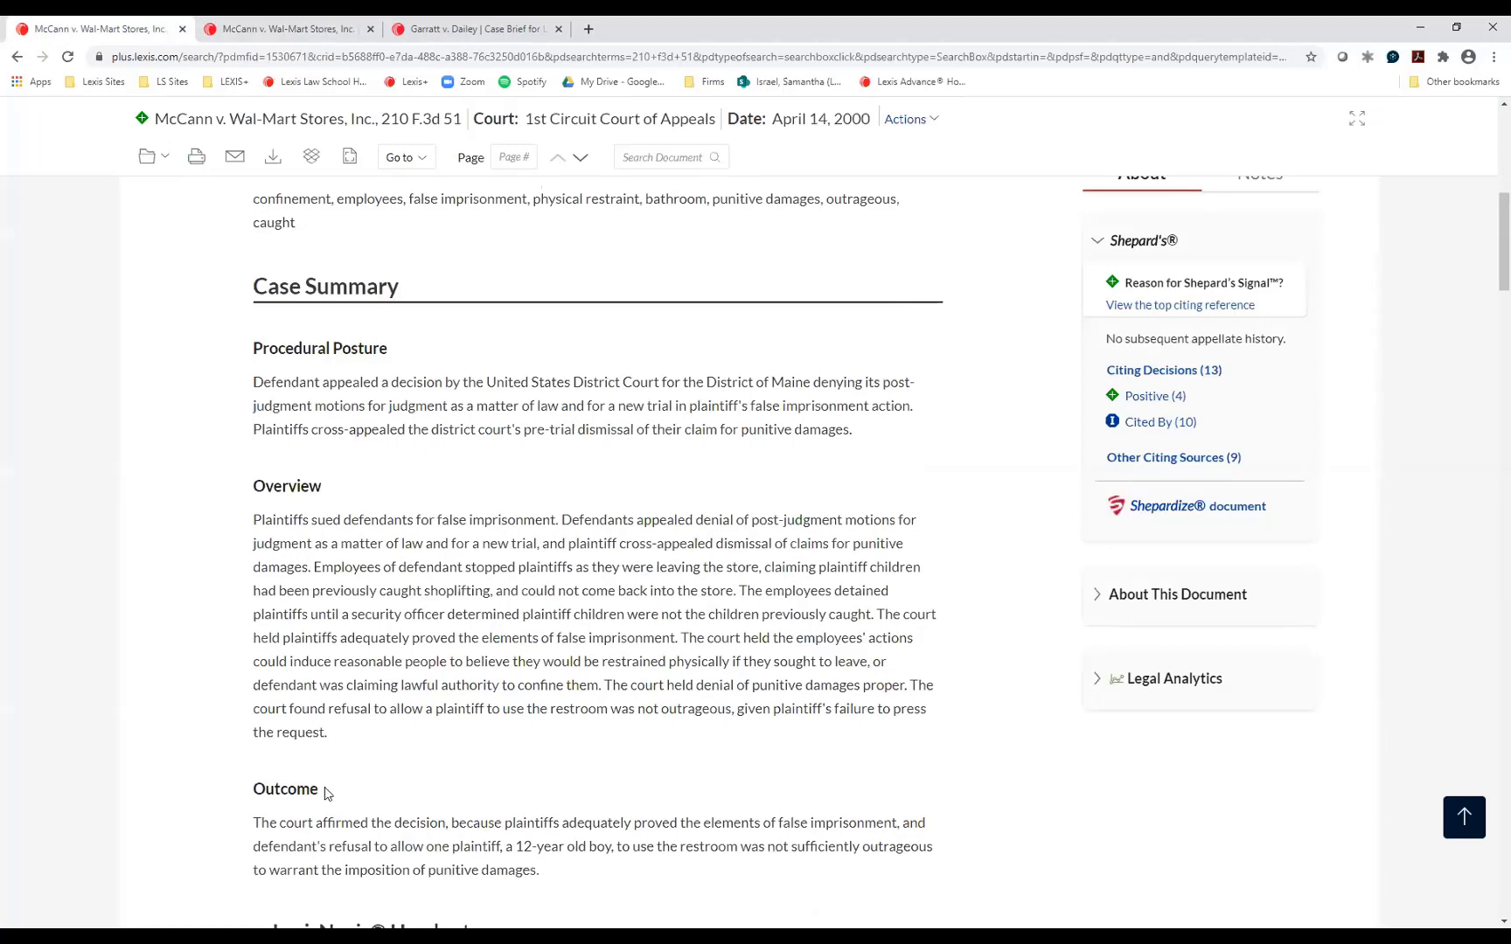
pyautogui.scroll(-1, 327, 792)
pyautogui.moveTo(256, 723); pyautogui.dragTo(318, 723)
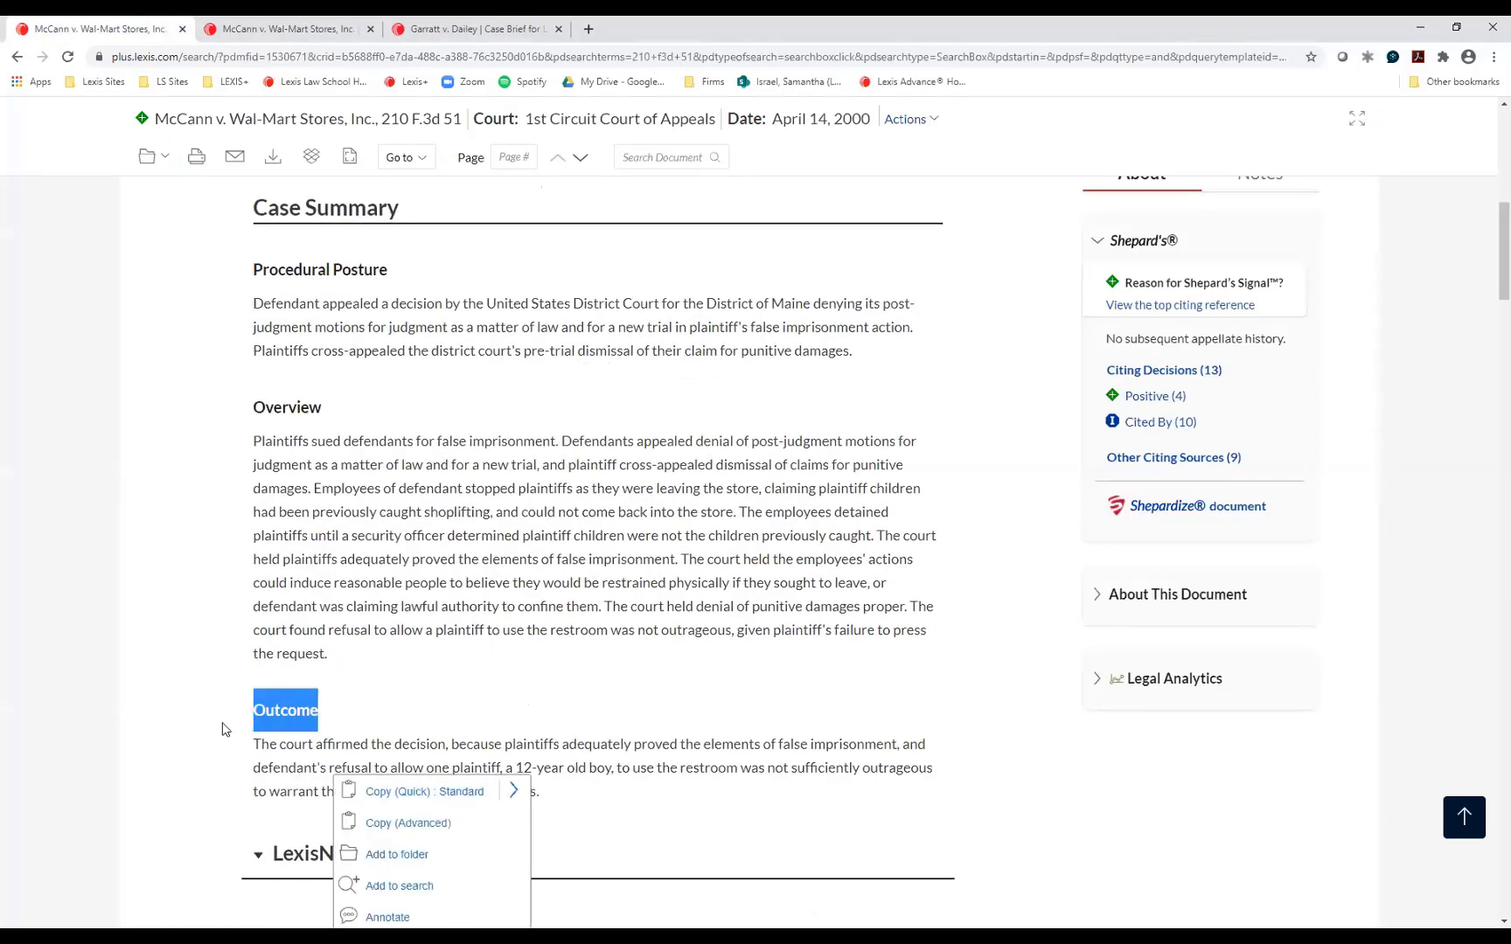
pyautogui.click(226, 730)
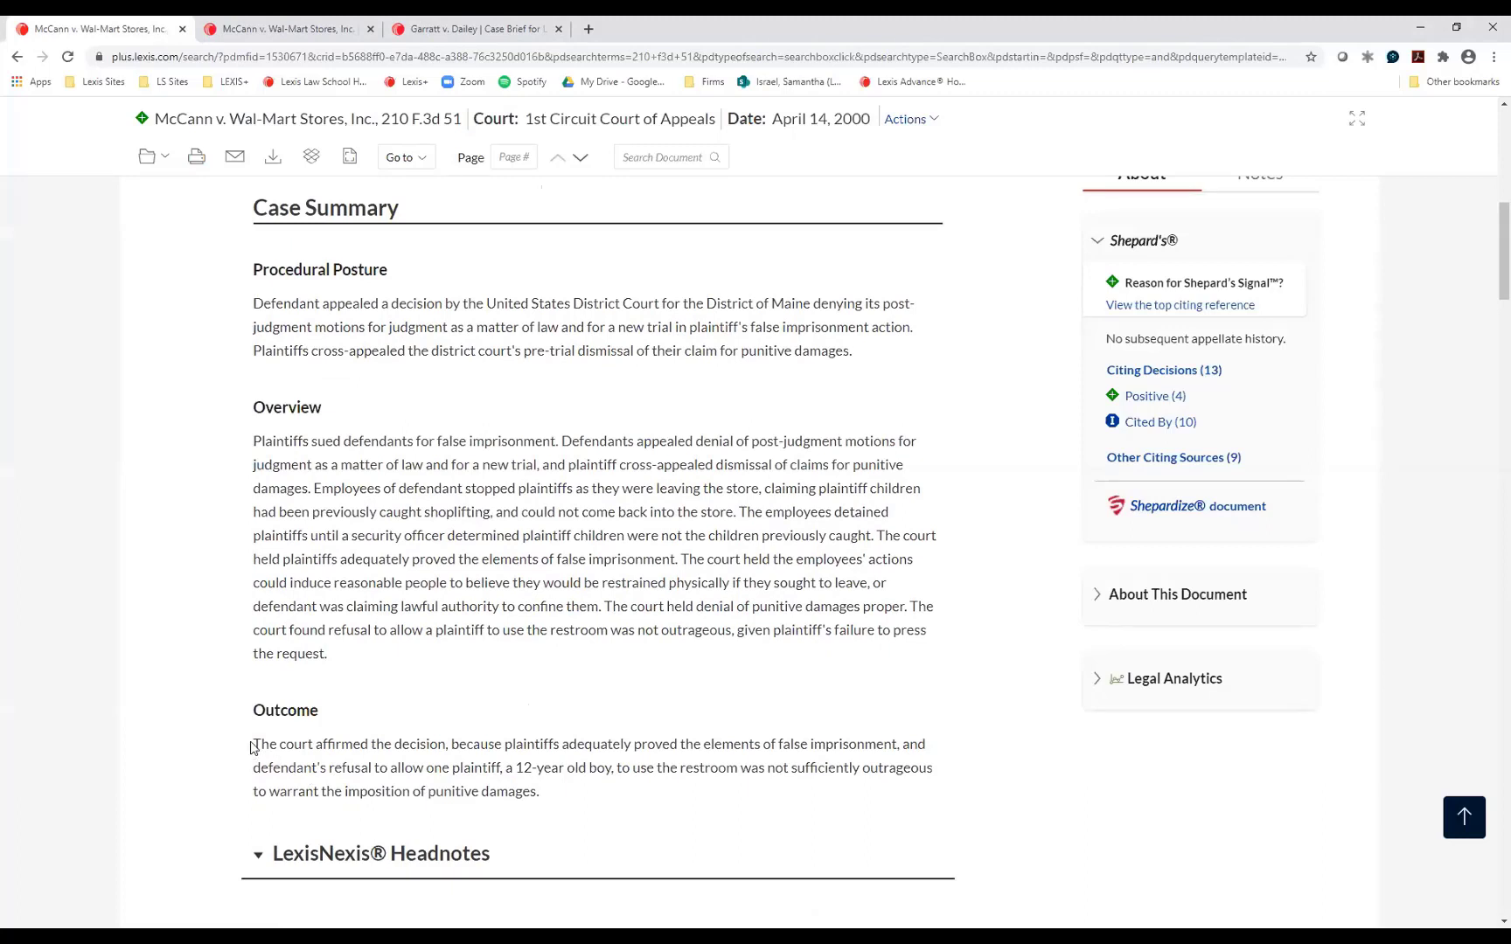
pyautogui.moveTo(251, 748); pyautogui.dragTo(438, 744)
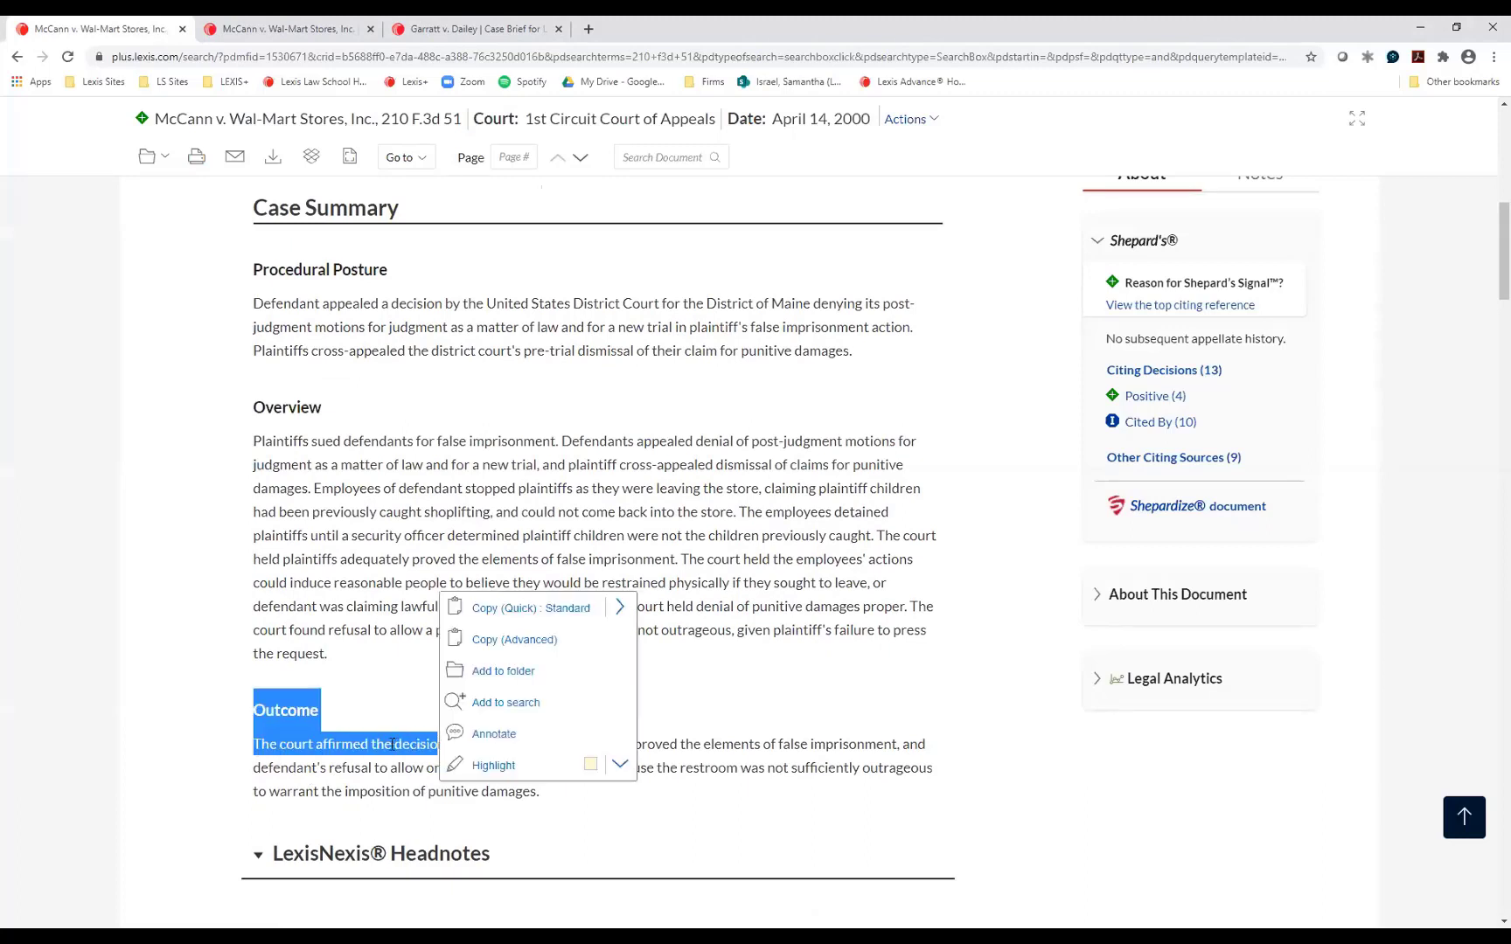
pyautogui.click(238, 735)
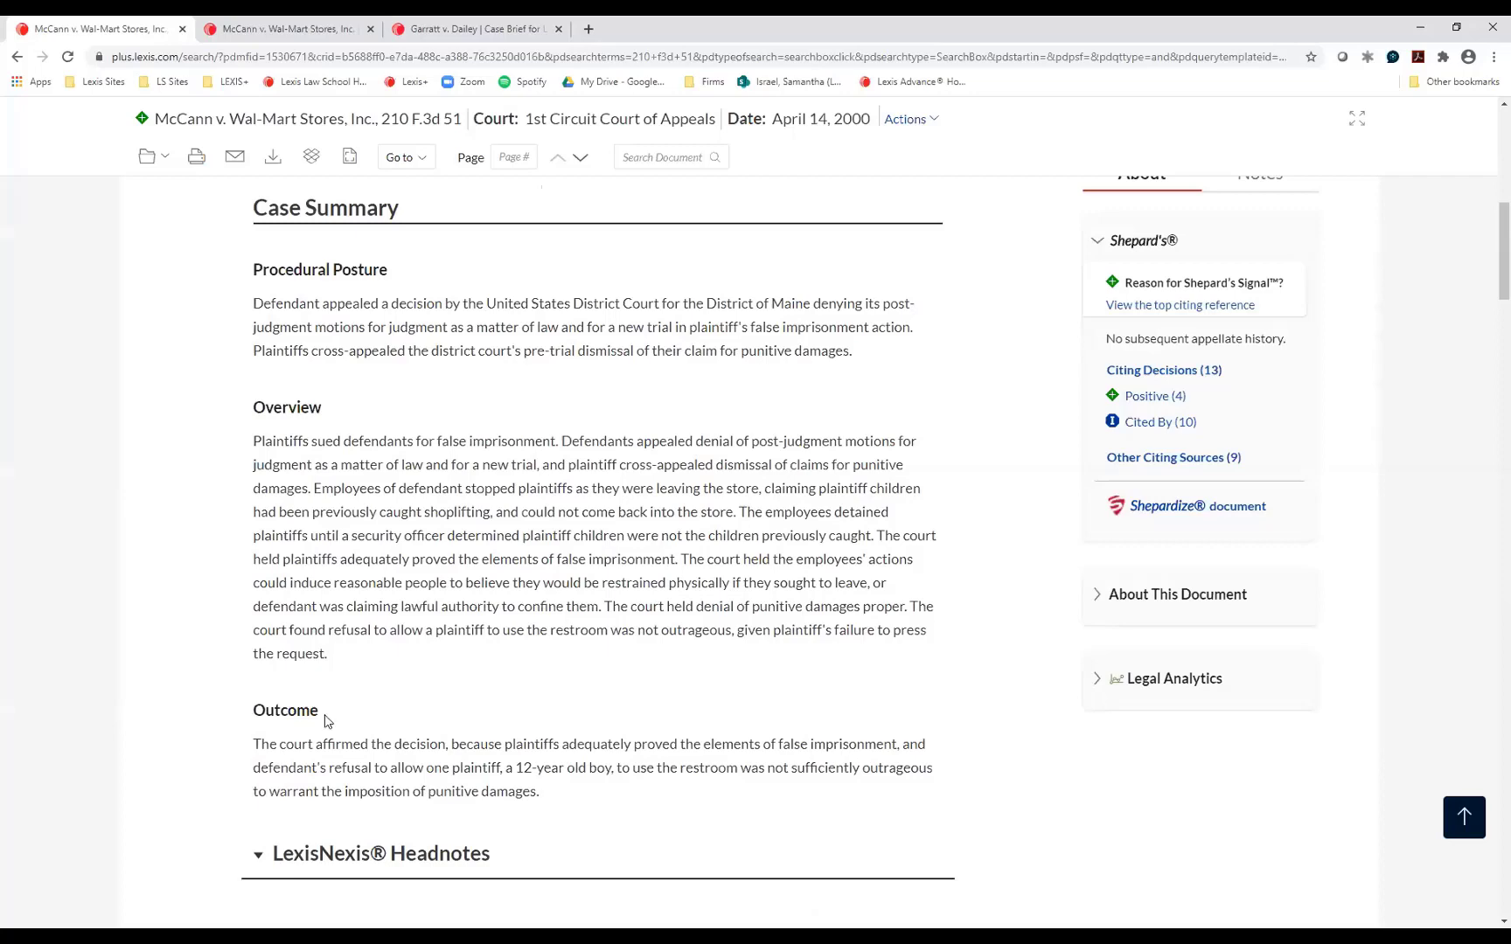
# Step: Examine headnotes HN1 to HN5 and mark the HN2 statement that mere threats of physical force can suffice
pyautogui.scroll(-3, 391, 728)
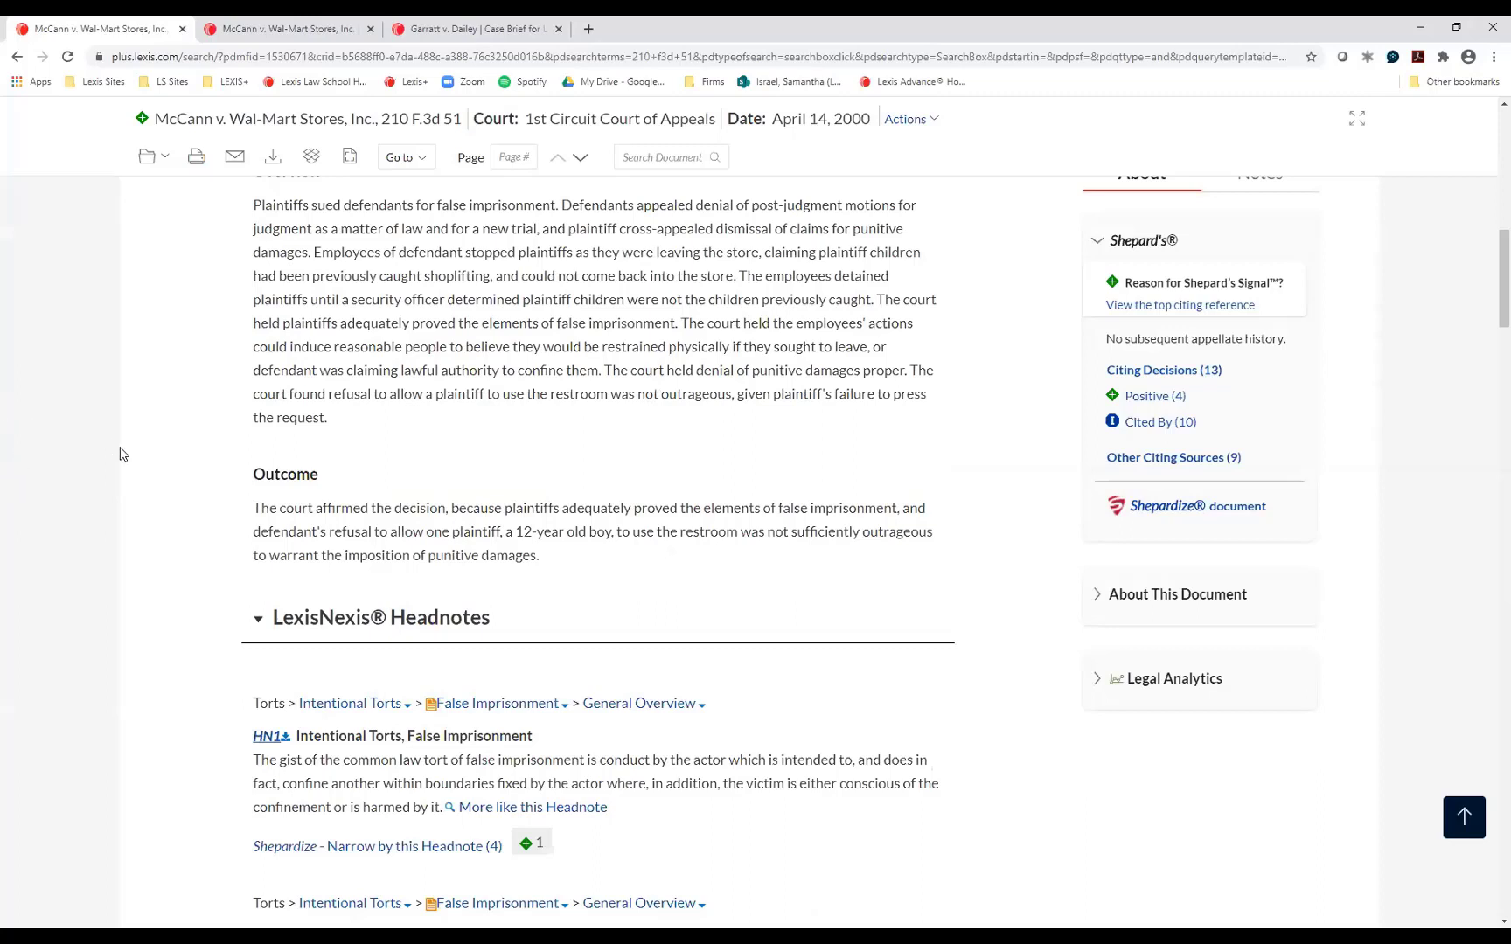
pyautogui.scroll(-5, 125, 477)
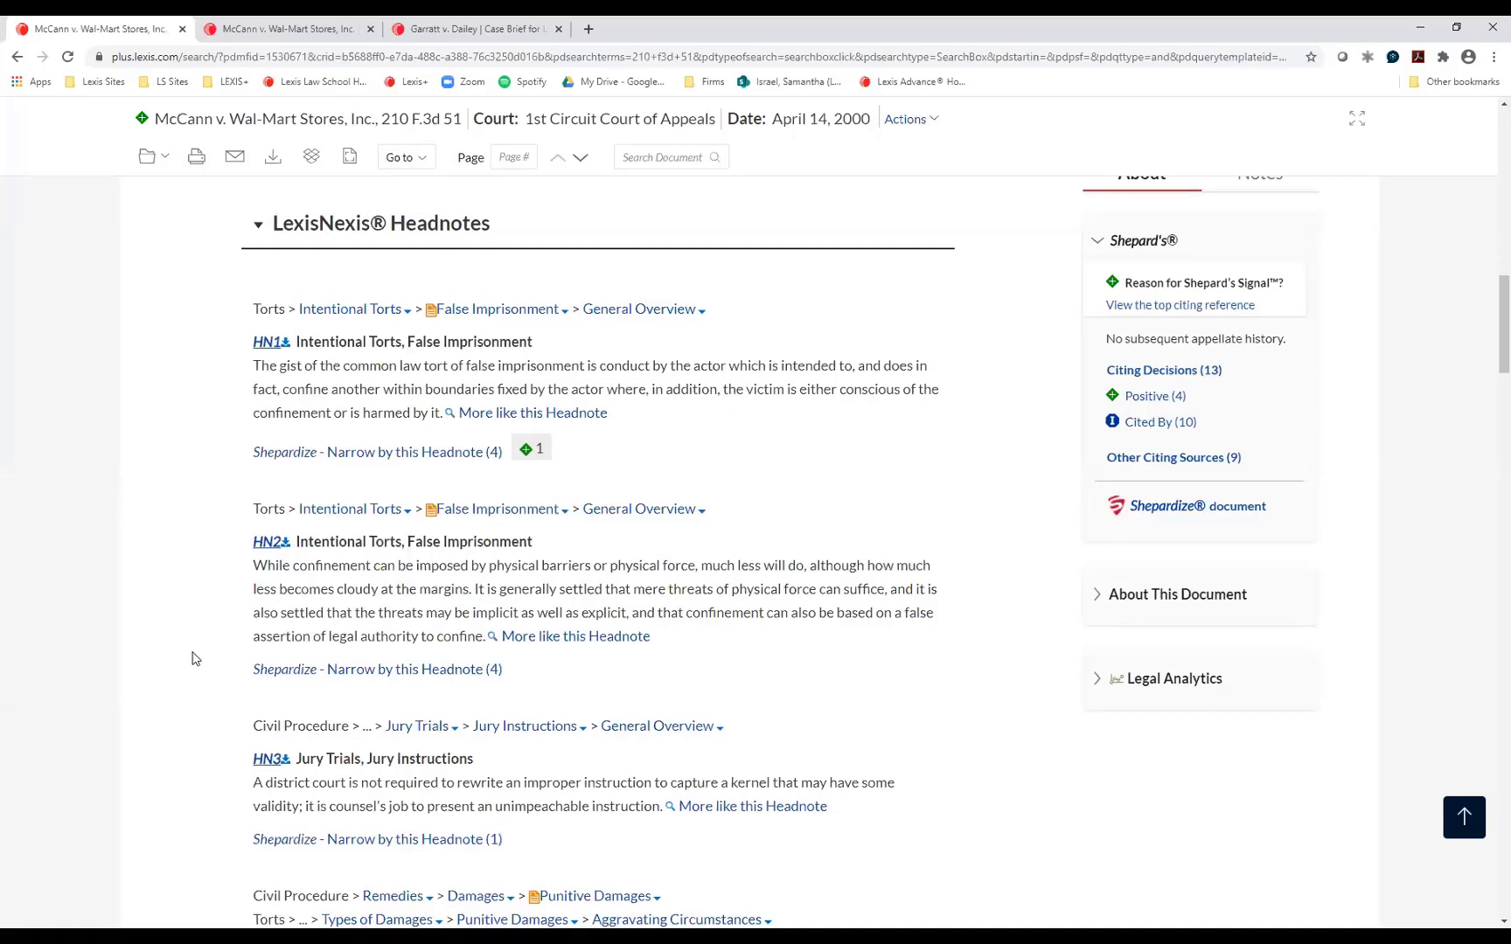
pyautogui.scroll(-4, 193, 658)
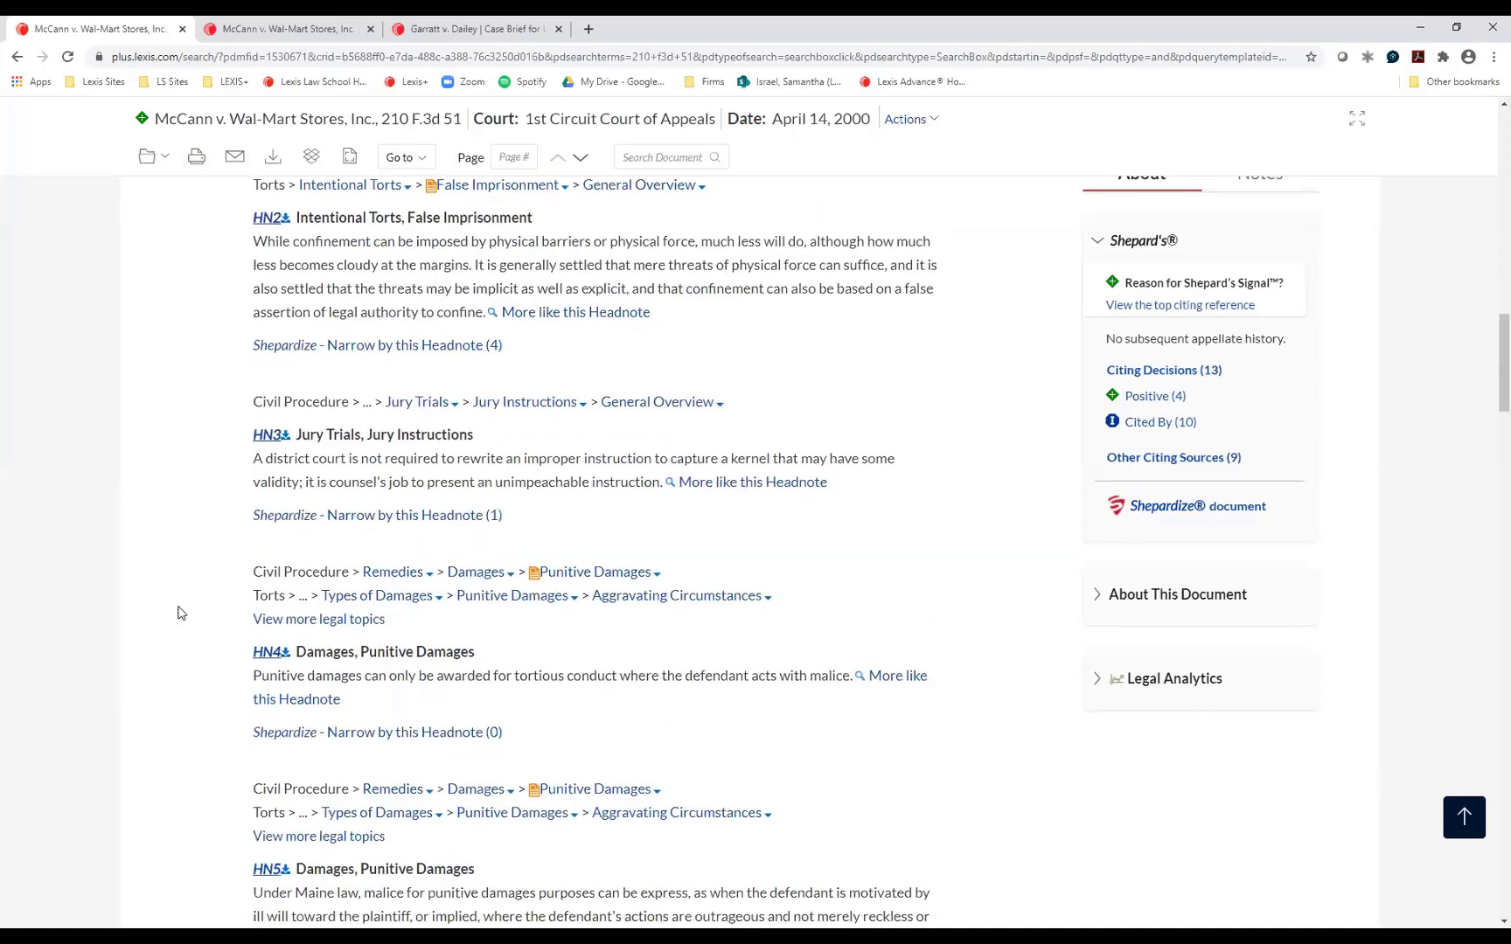
pyautogui.scroll(-2, 177, 612)
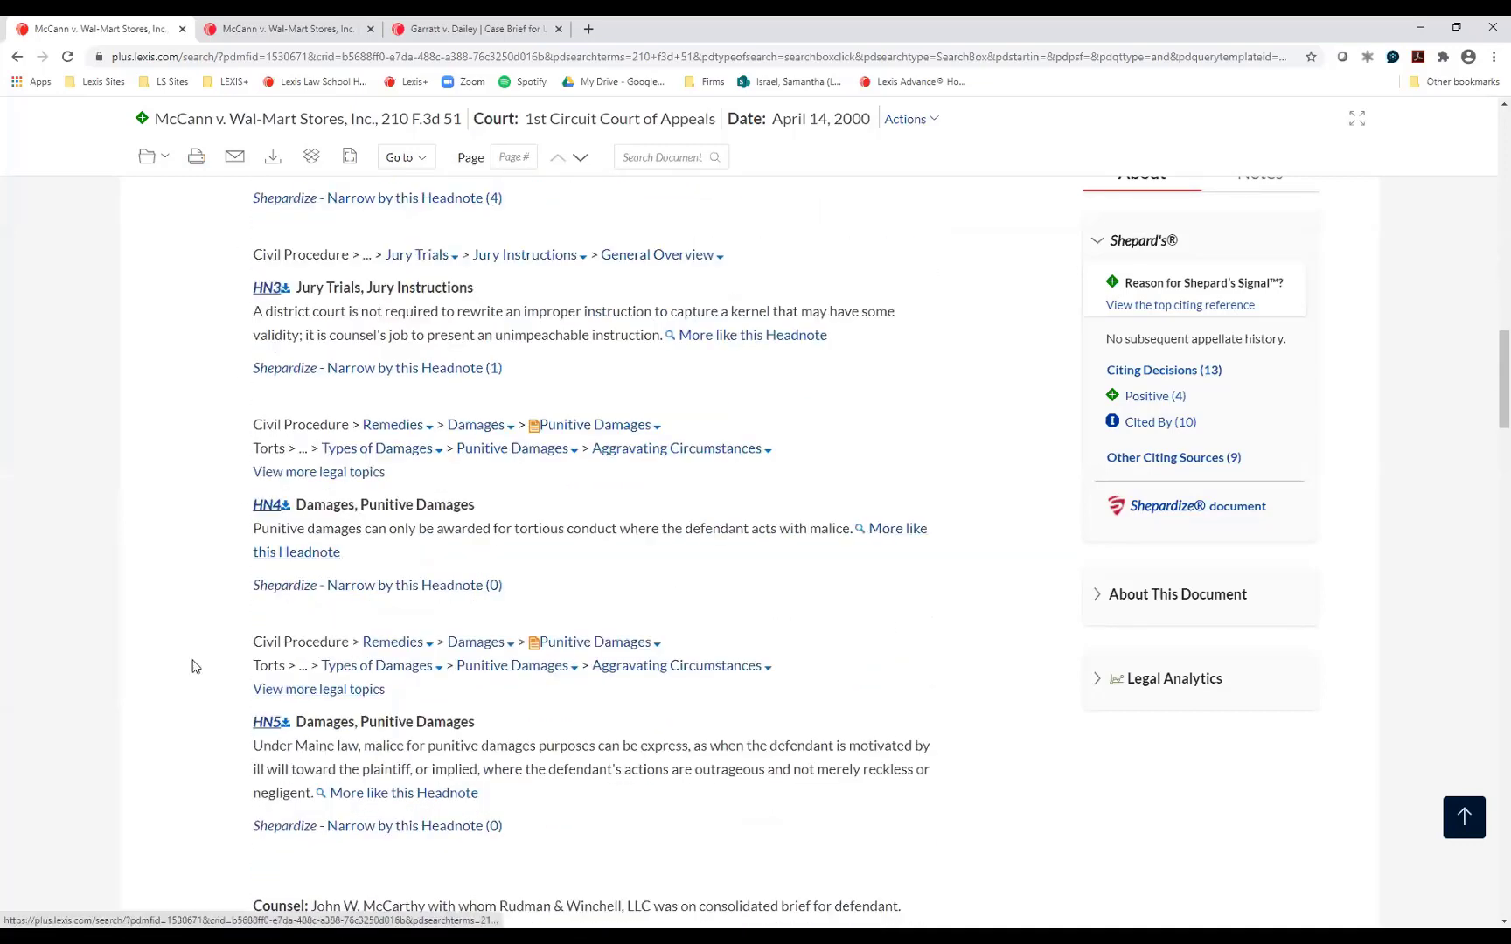
pyautogui.scroll(6, 194, 662)
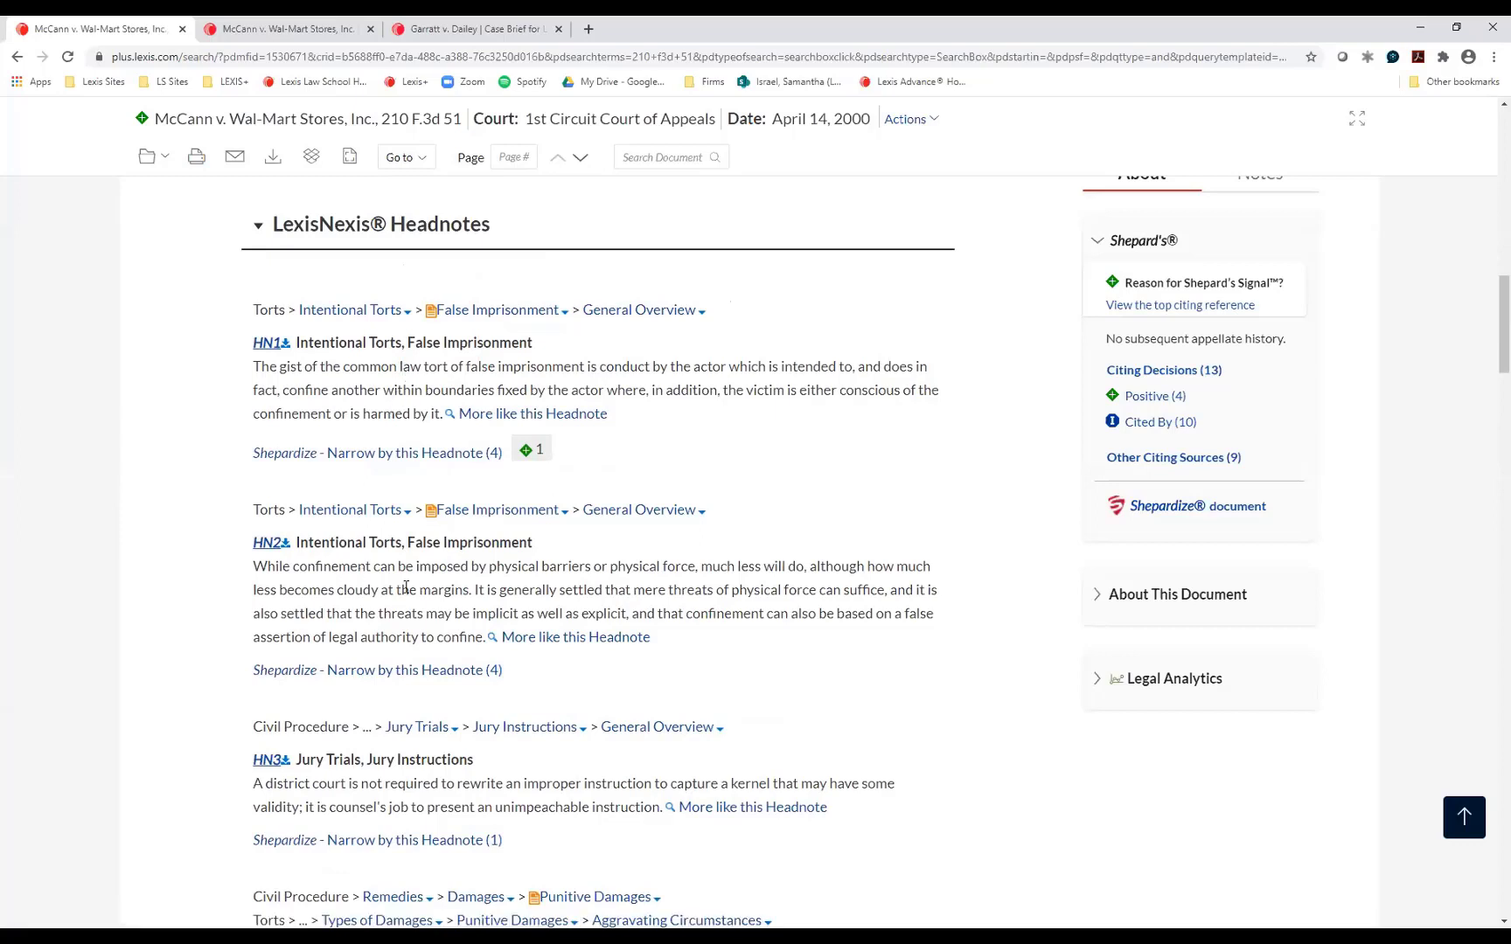
pyautogui.moveTo(472, 591); pyautogui.dragTo(886, 592)
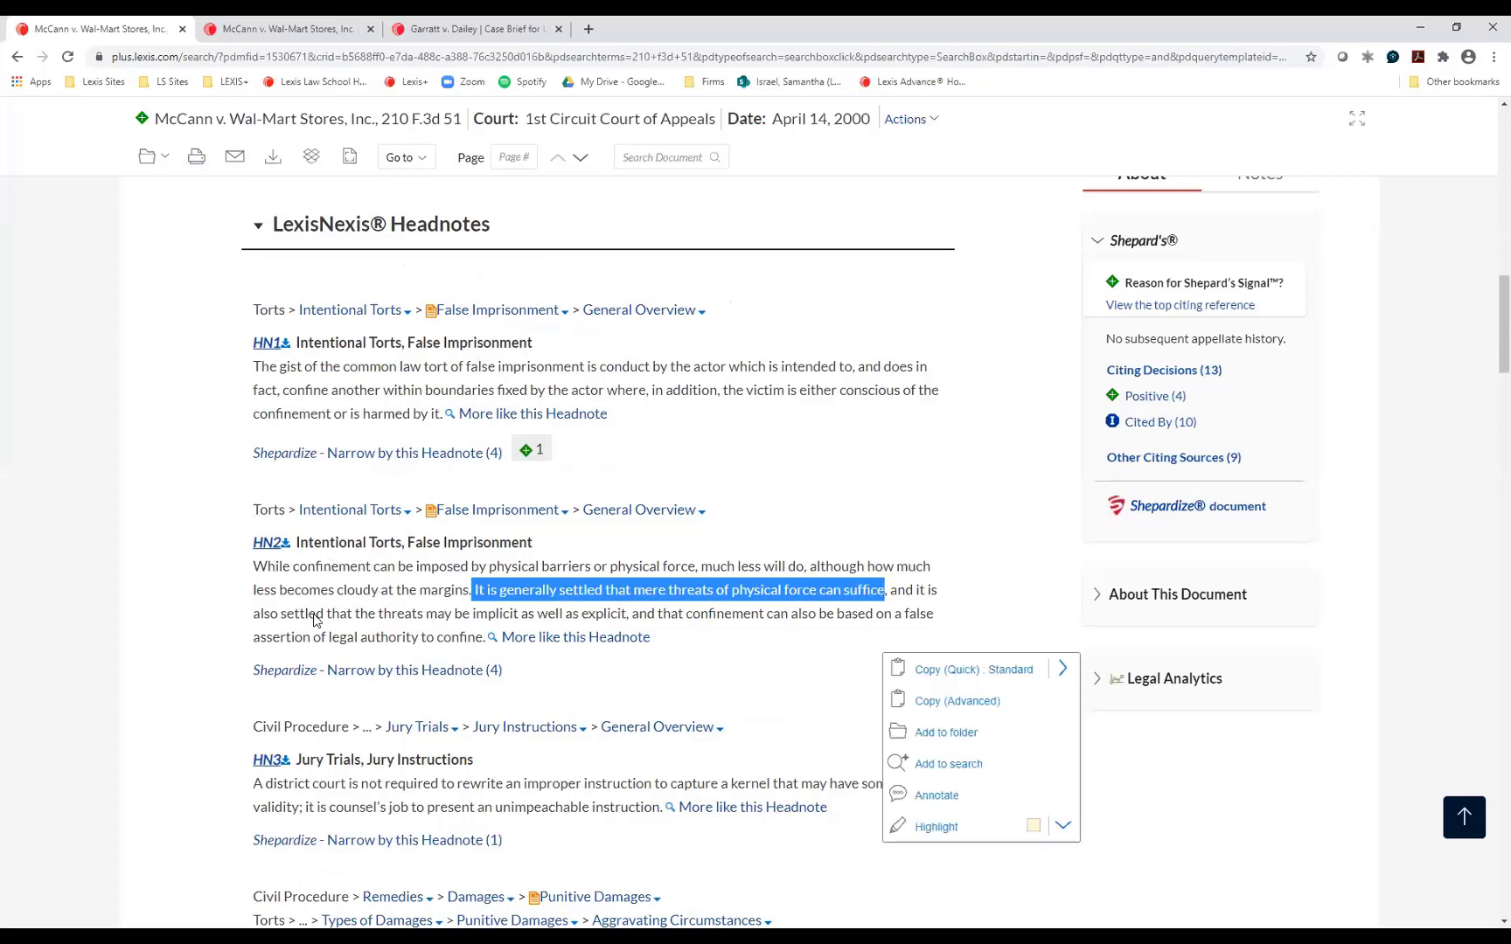
pyautogui.click(194, 588)
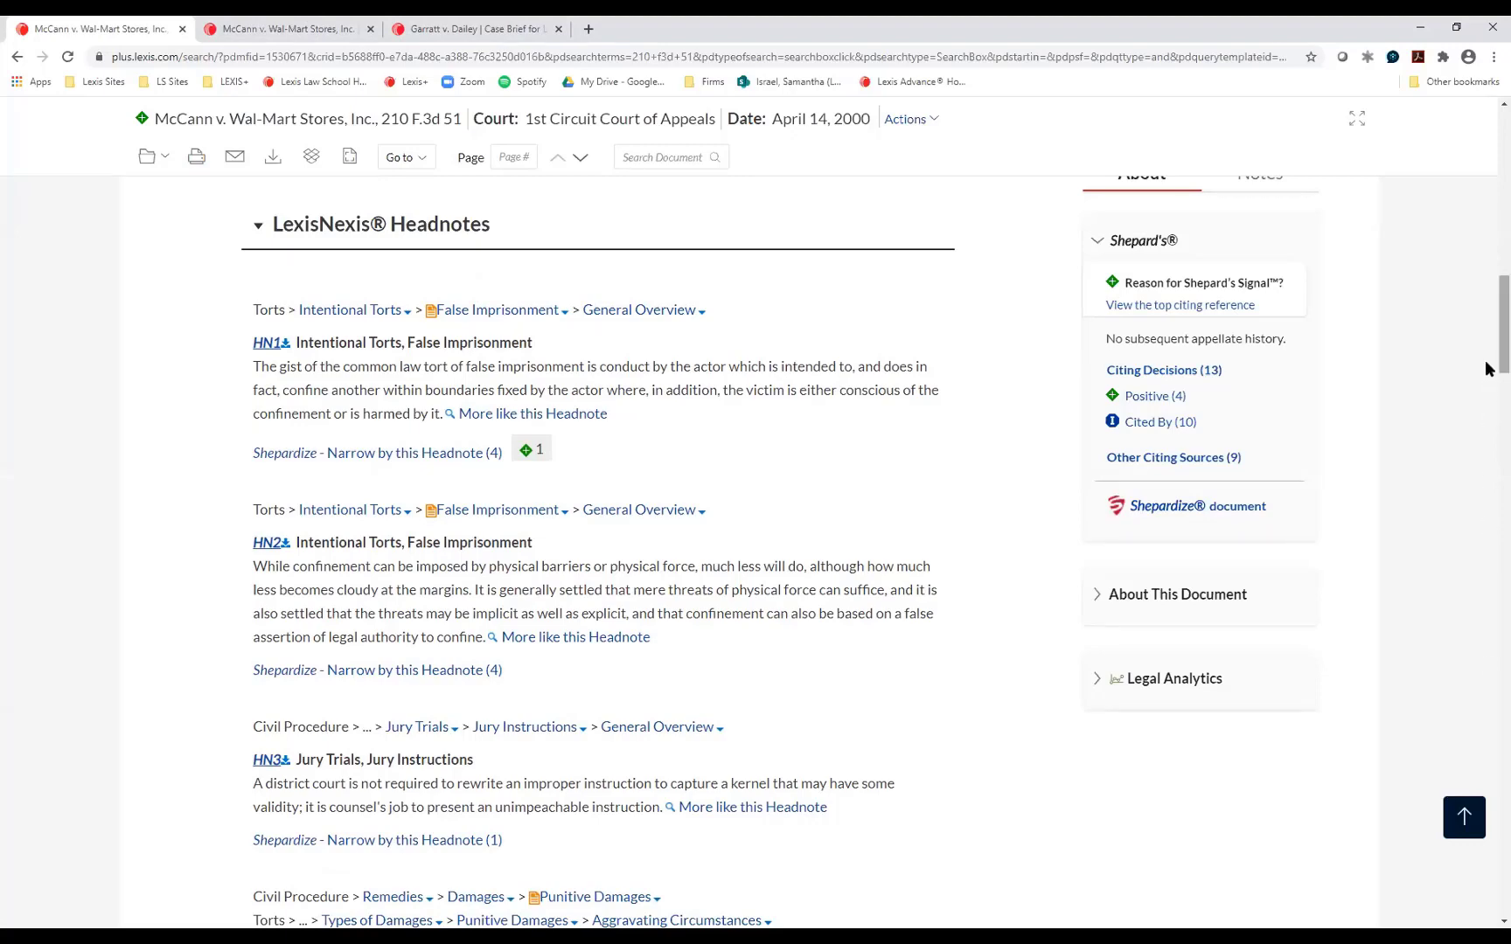
# Step: Highlight the first two sentences of the case summary's Overview in pink
pyautogui.moveTo(1487, 369); pyautogui.dragTo(1487, 290)
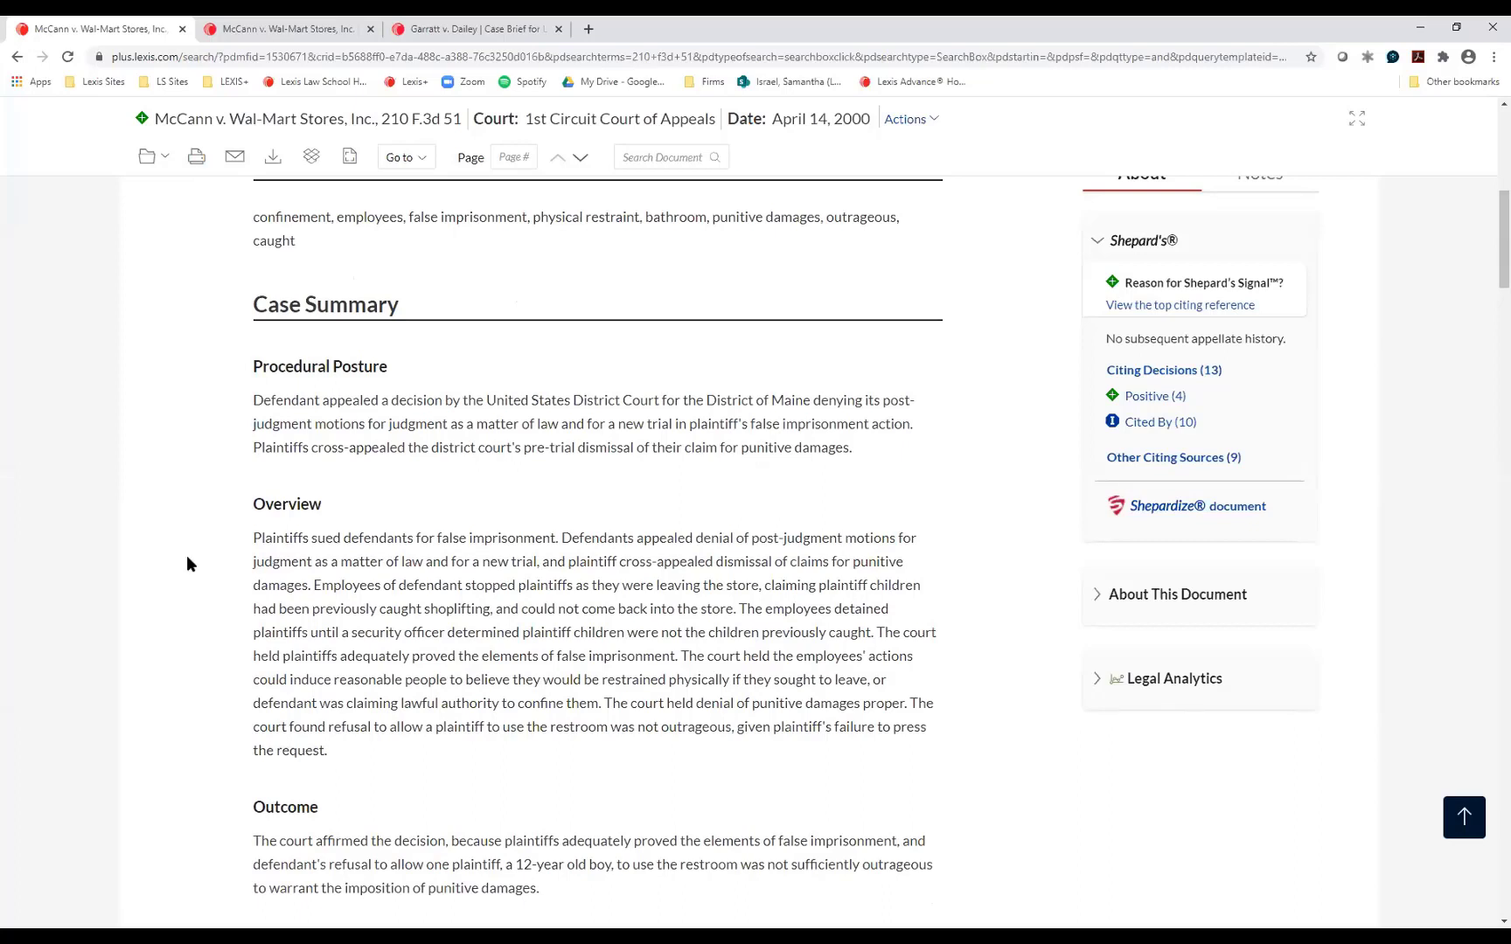
pyautogui.scroll(-1, 328, 691)
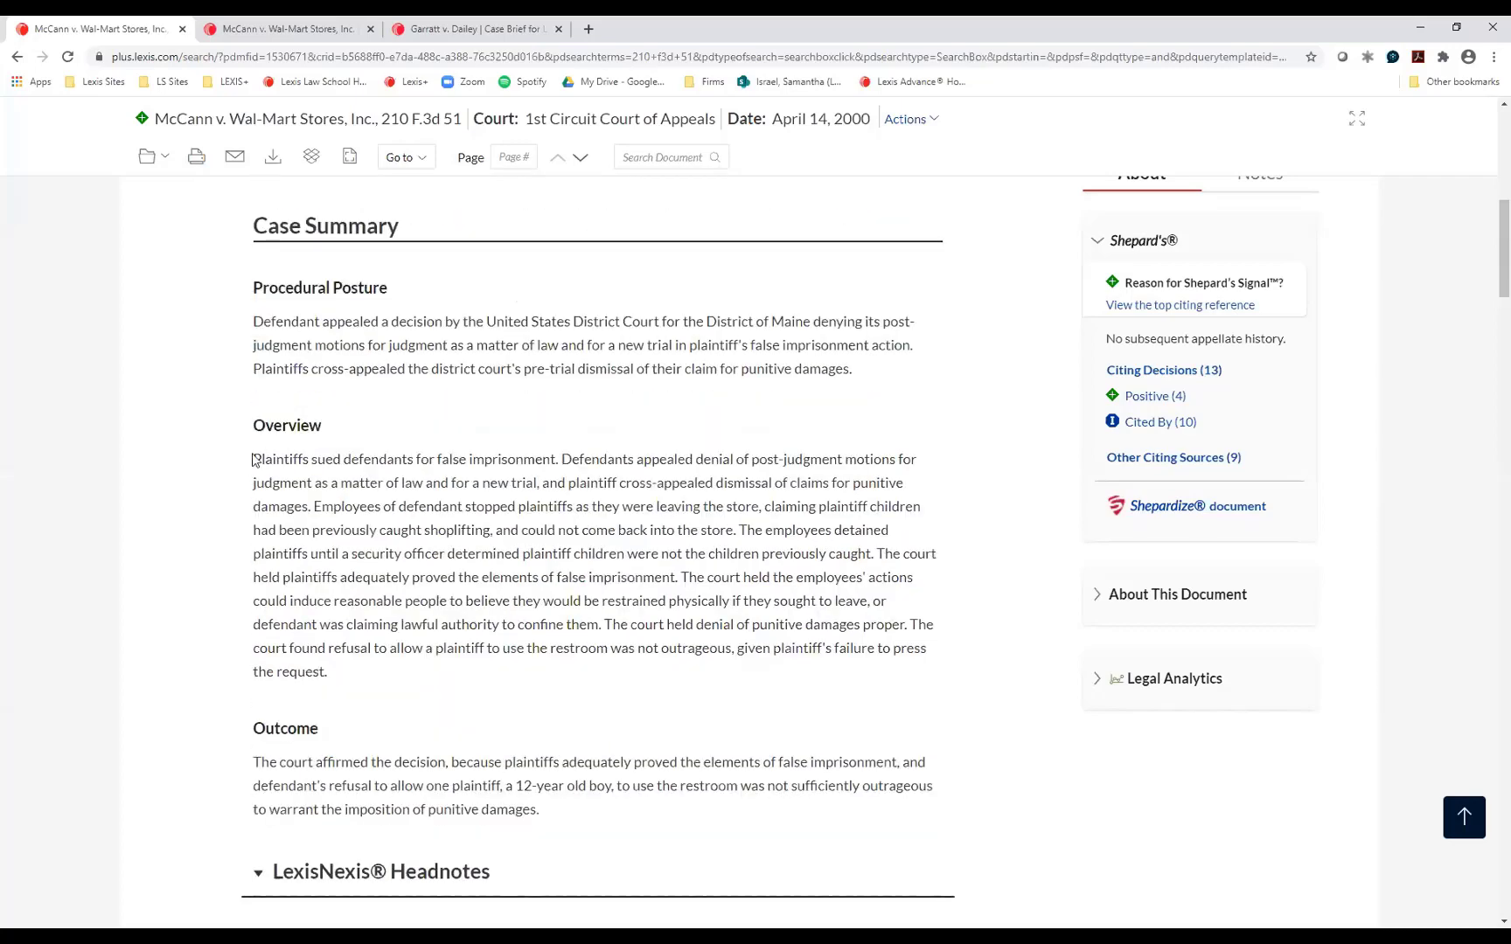
pyautogui.moveTo(253, 461)
pyautogui.mouseDown()
pyautogui.moveTo(690, 481)
pyautogui.moveTo(331, 530)
pyautogui.moveTo(313, 516)
pyautogui.mouseUp()
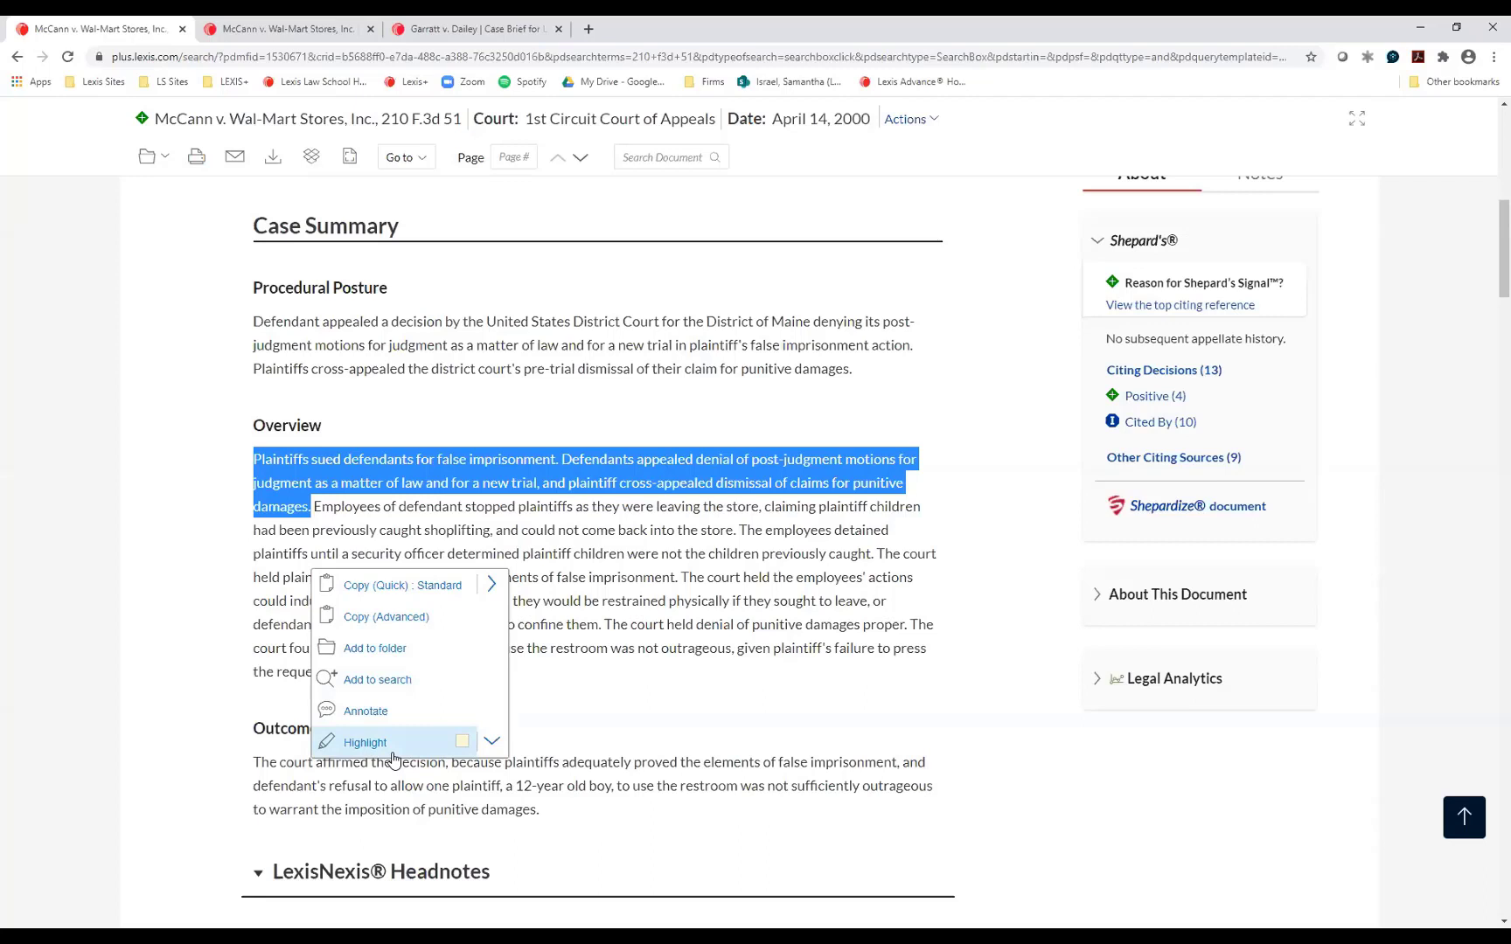
pyautogui.click(493, 745)
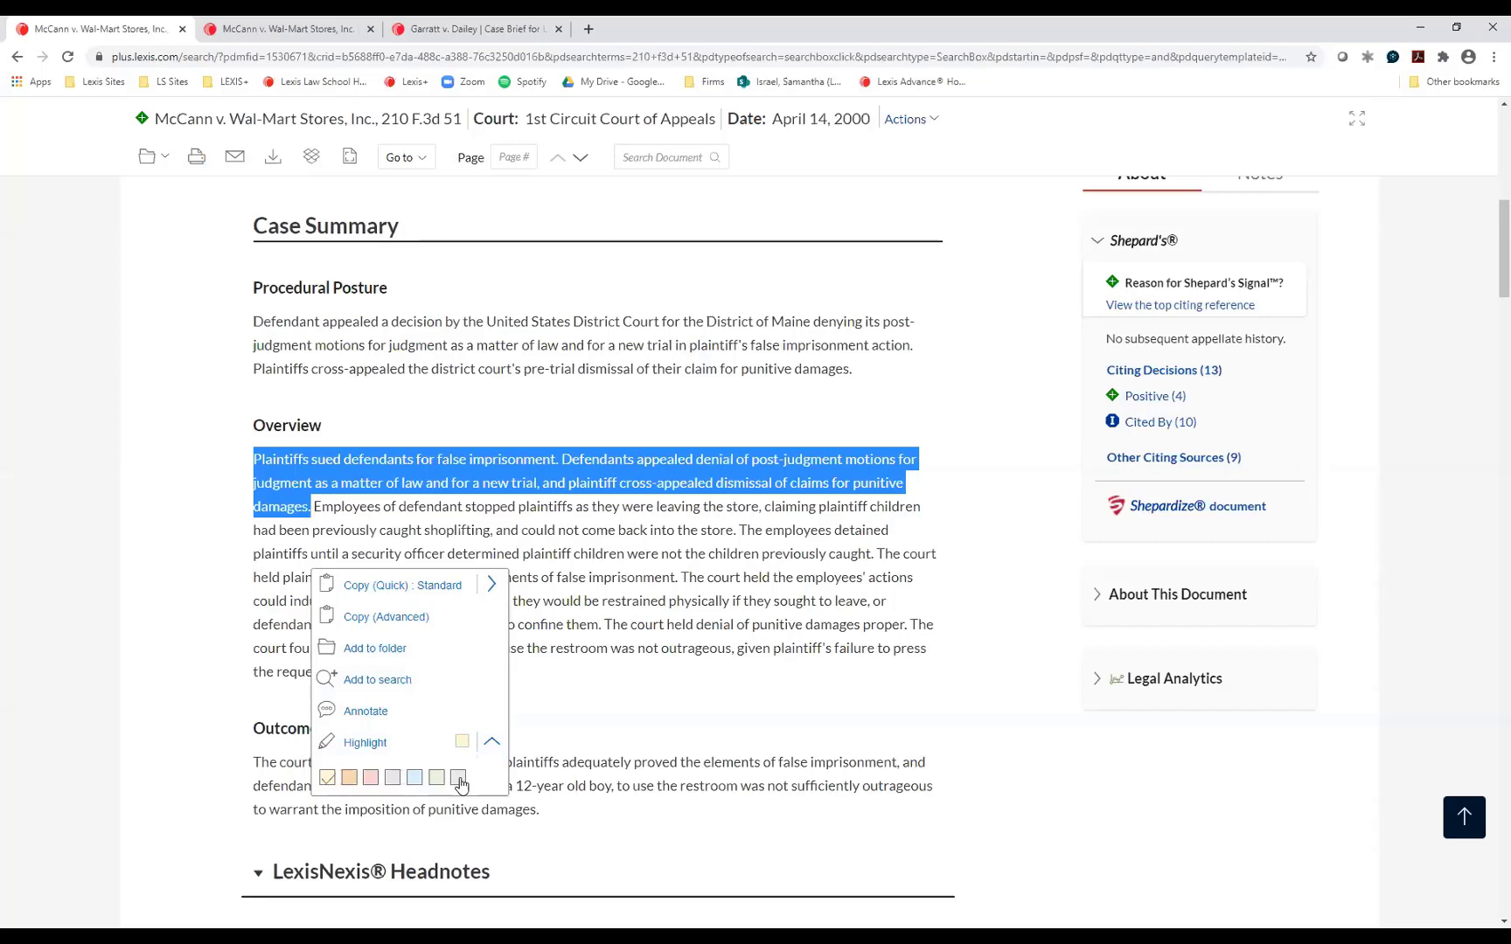
pyautogui.click(371, 778)
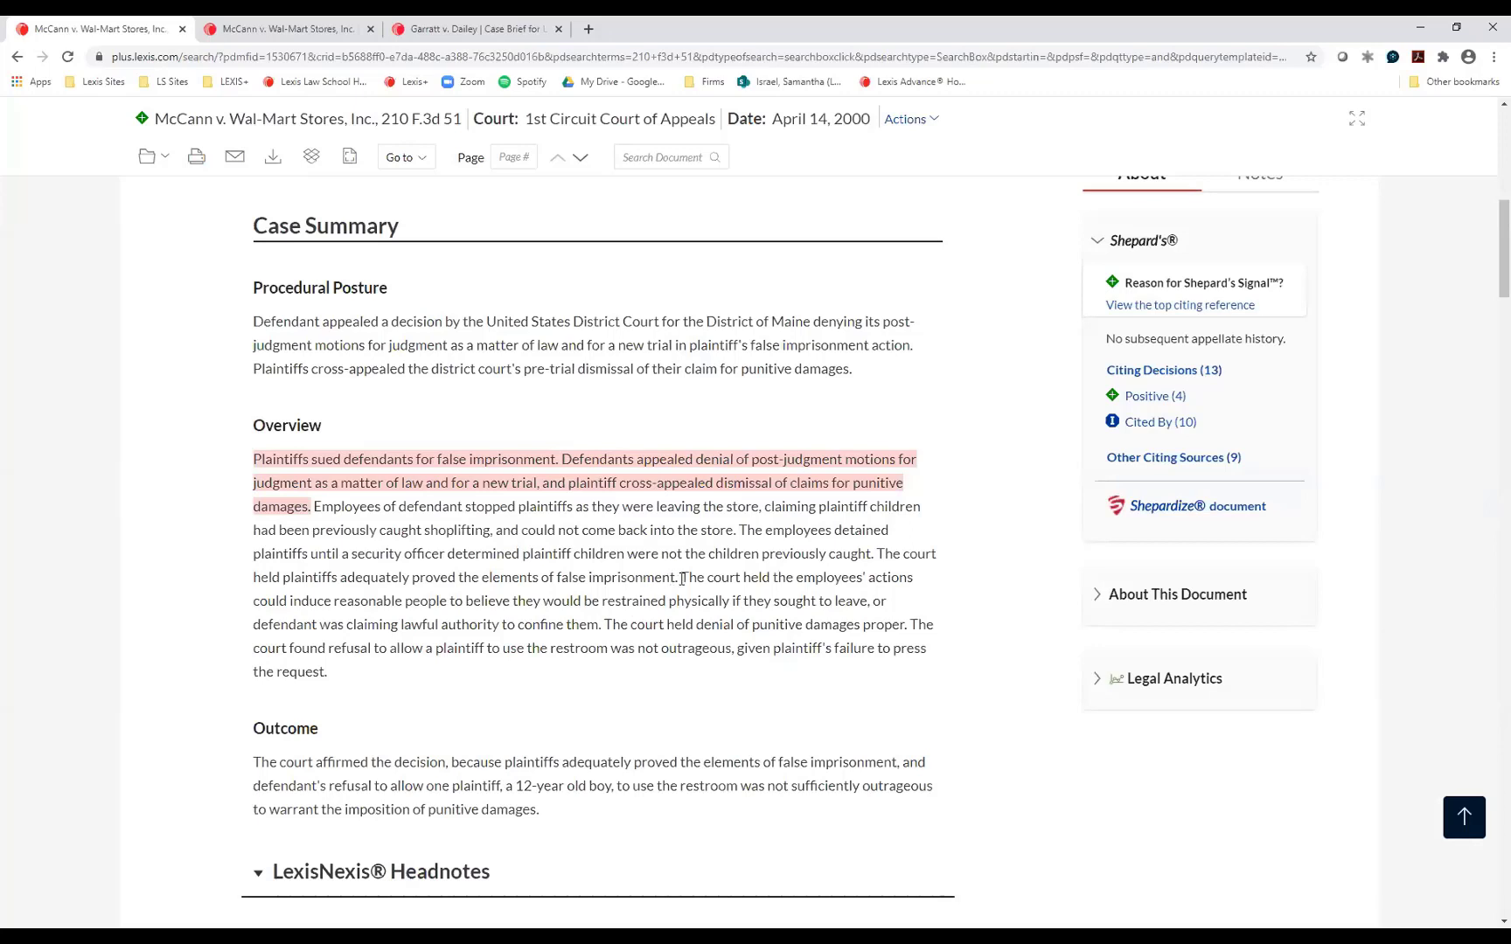
# Step: Annotate the Overview sentence on the employees' actions with "Note for class - likely to be asked" in yellow, and return to the case's start
pyautogui.moveTo(682, 579)
pyautogui.mouseDown()
pyautogui.moveTo(626, 629)
pyautogui.moveTo(602, 625)
pyautogui.mouseUp()
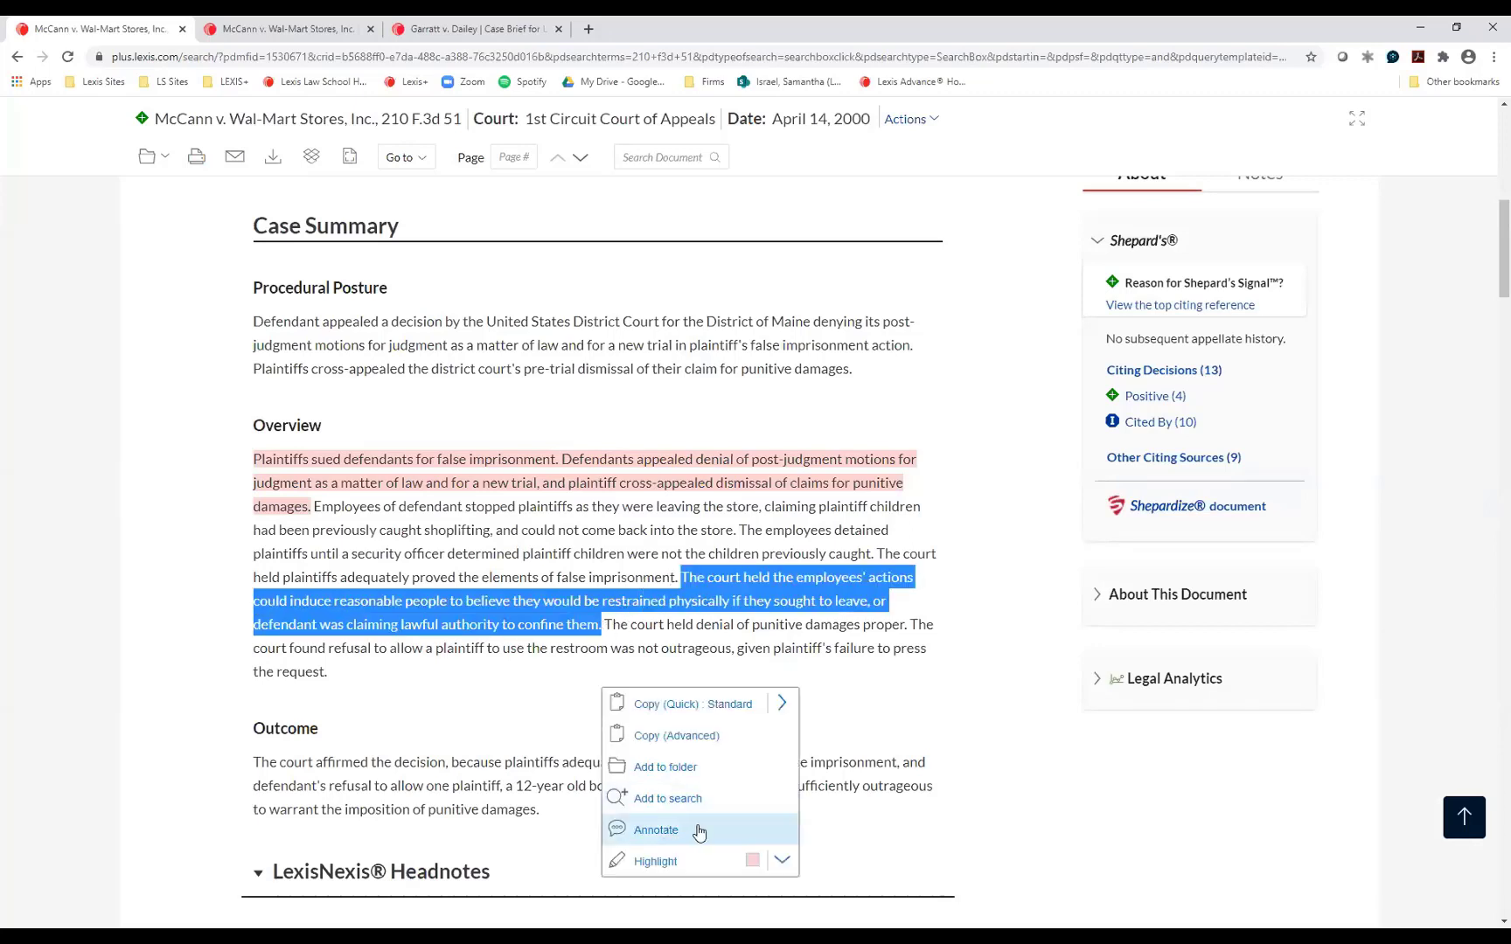
pyautogui.click(698, 832)
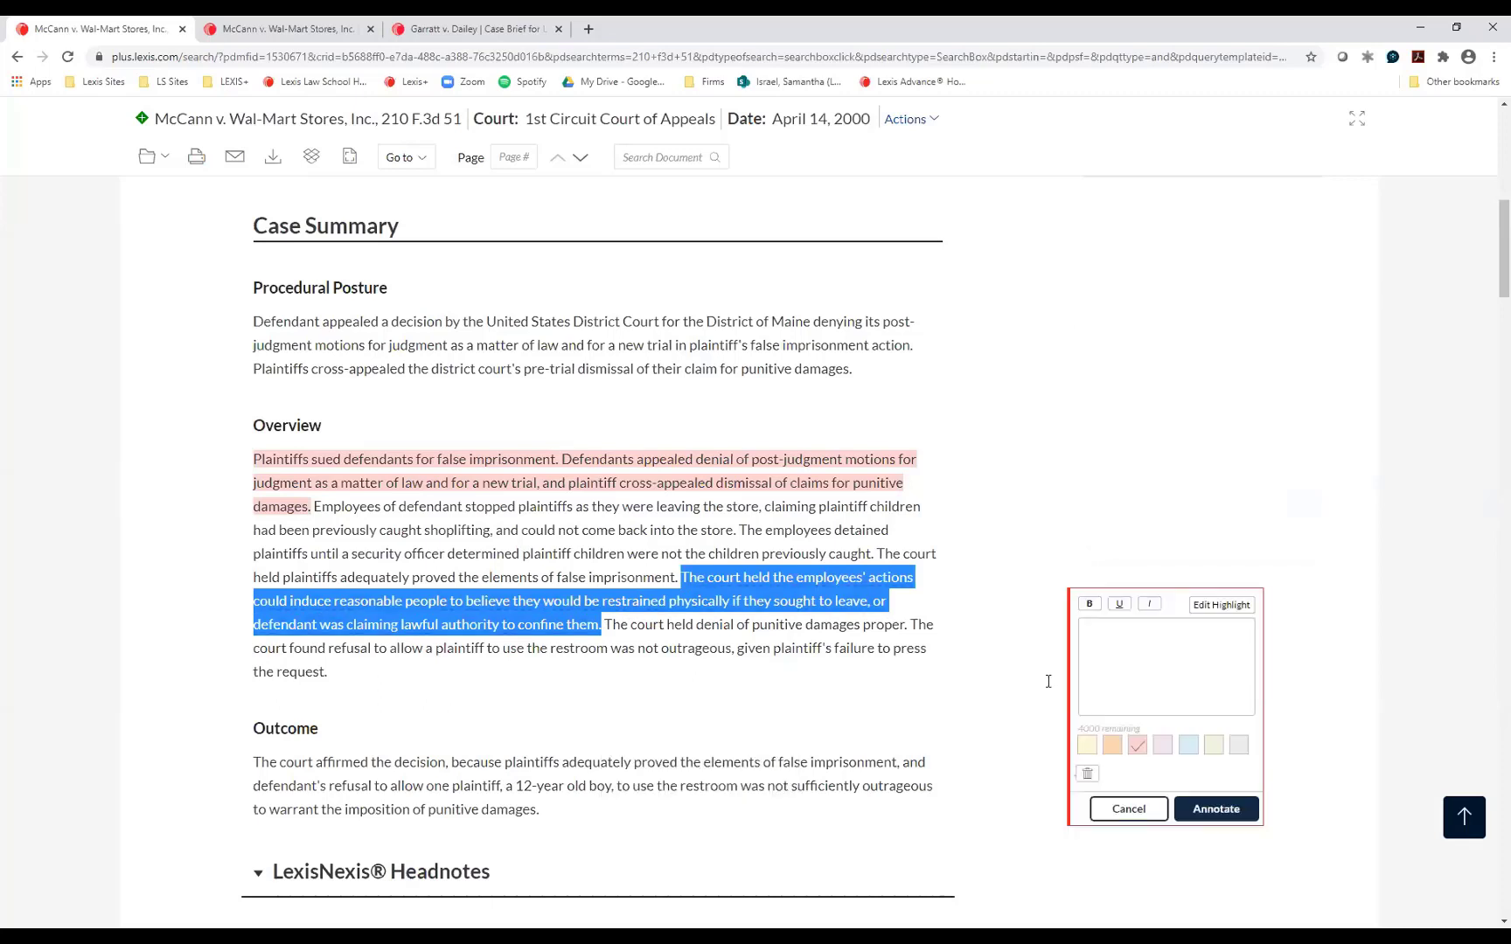
pyautogui.click(1122, 644)
pyautogui.write('Note for ')
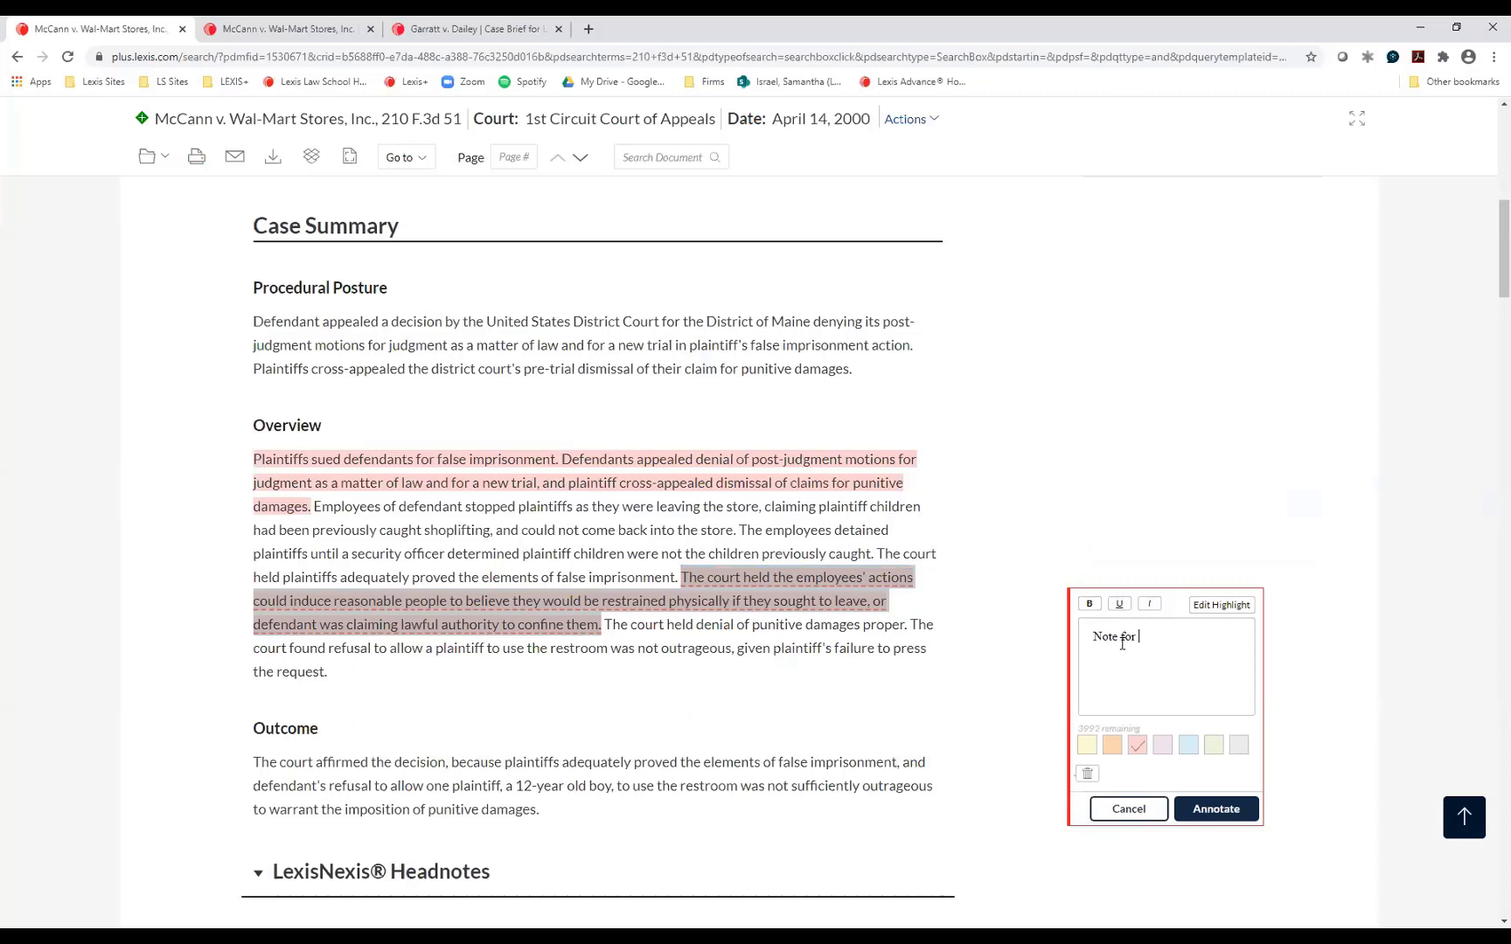
pyautogui.write('class - likely to be asked')
pyautogui.click(1087, 746)
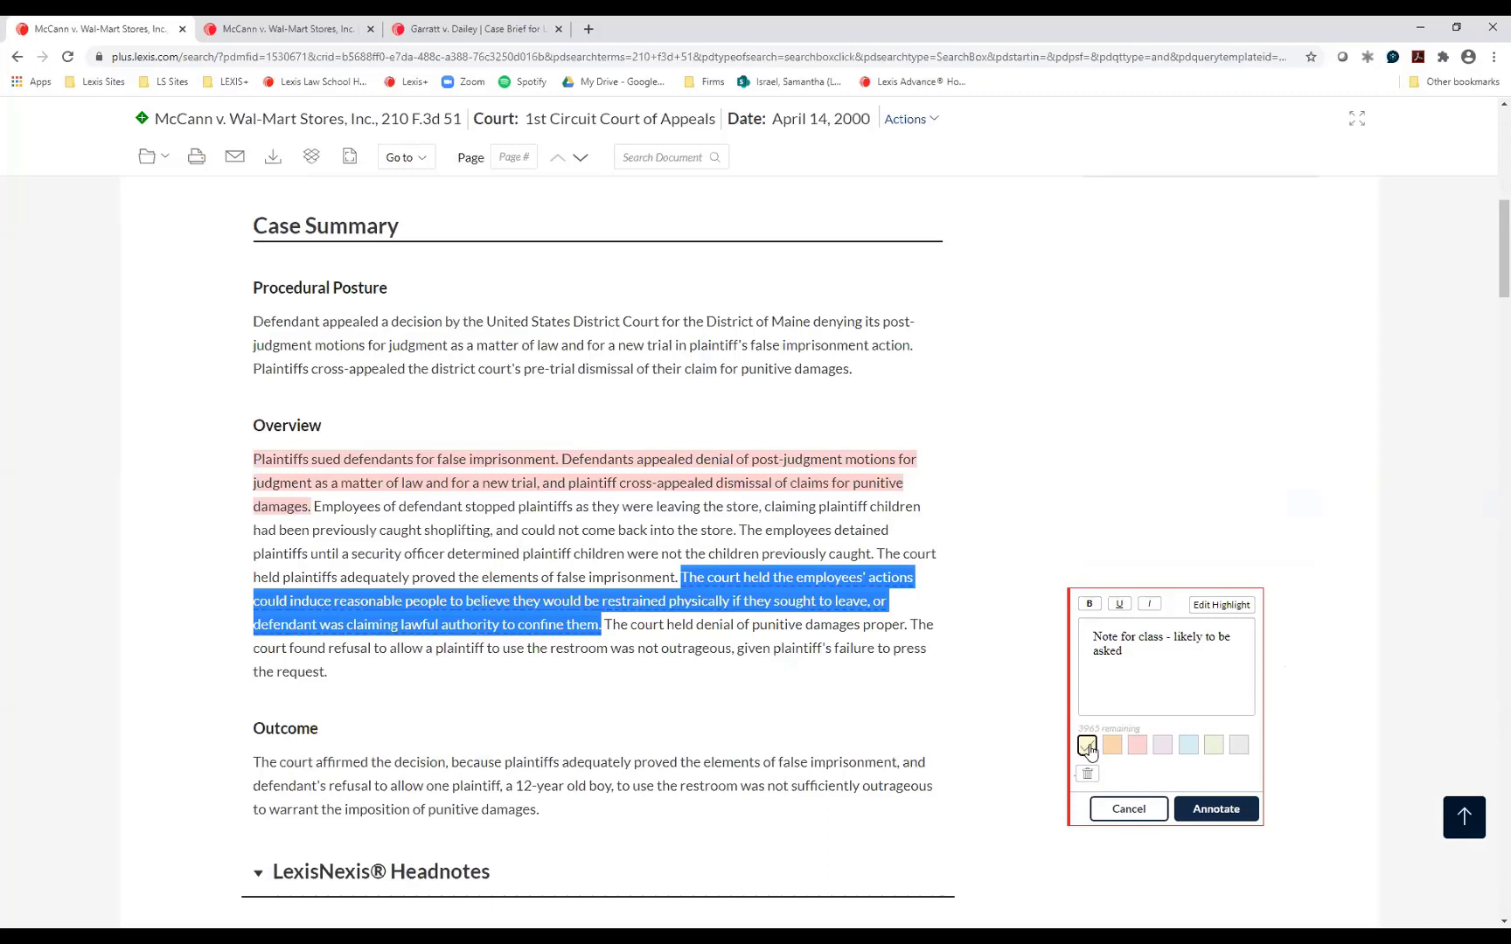
pyautogui.click(1197, 825)
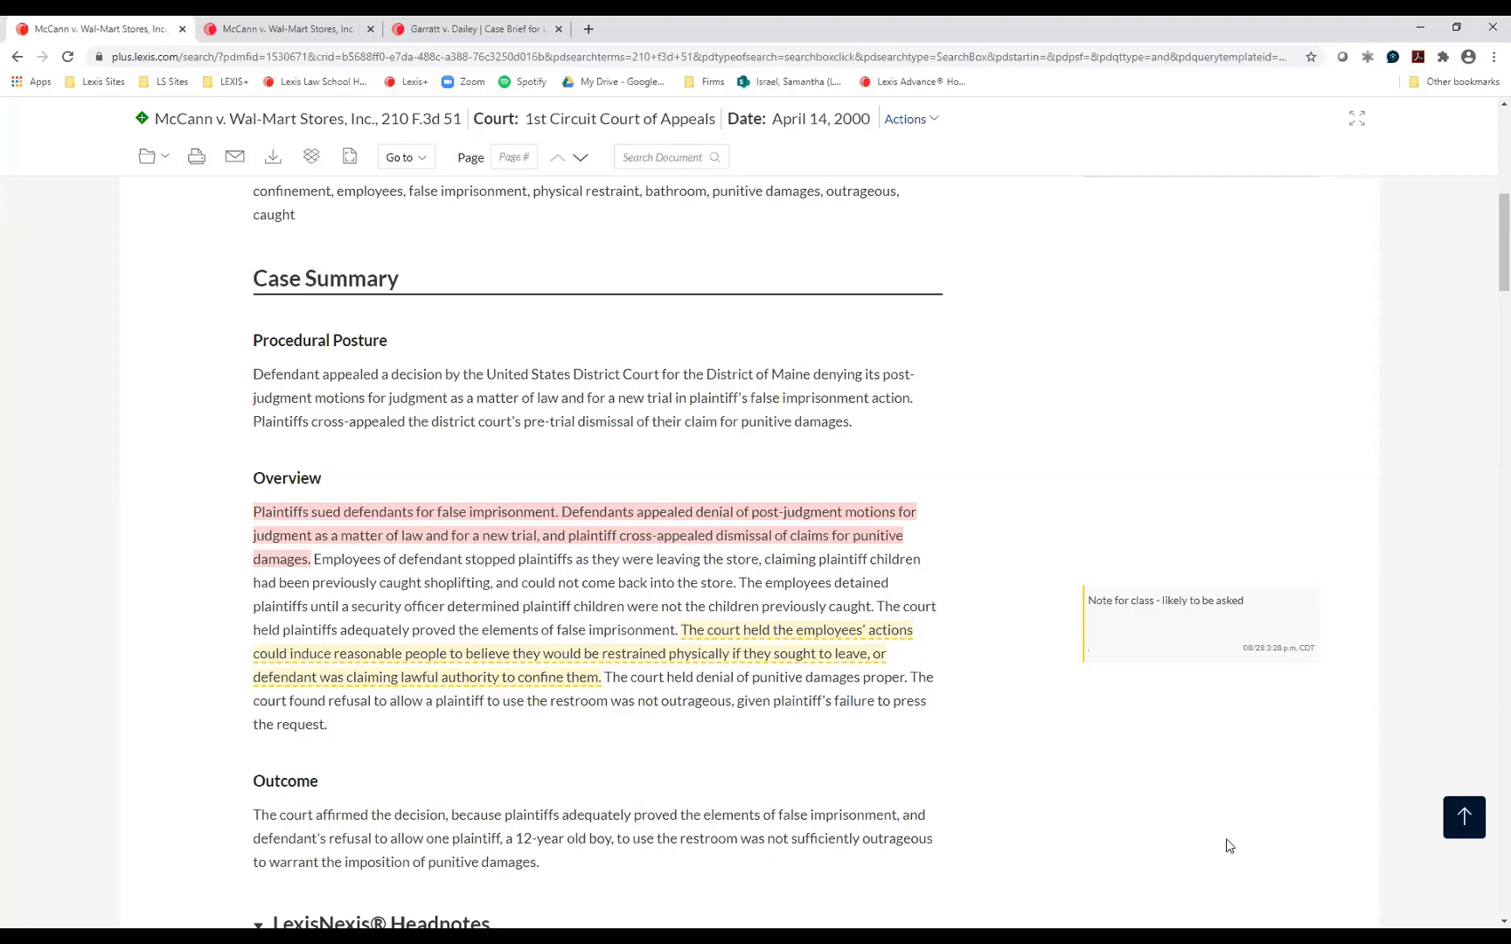
pyautogui.scroll(8, 1220, 844)
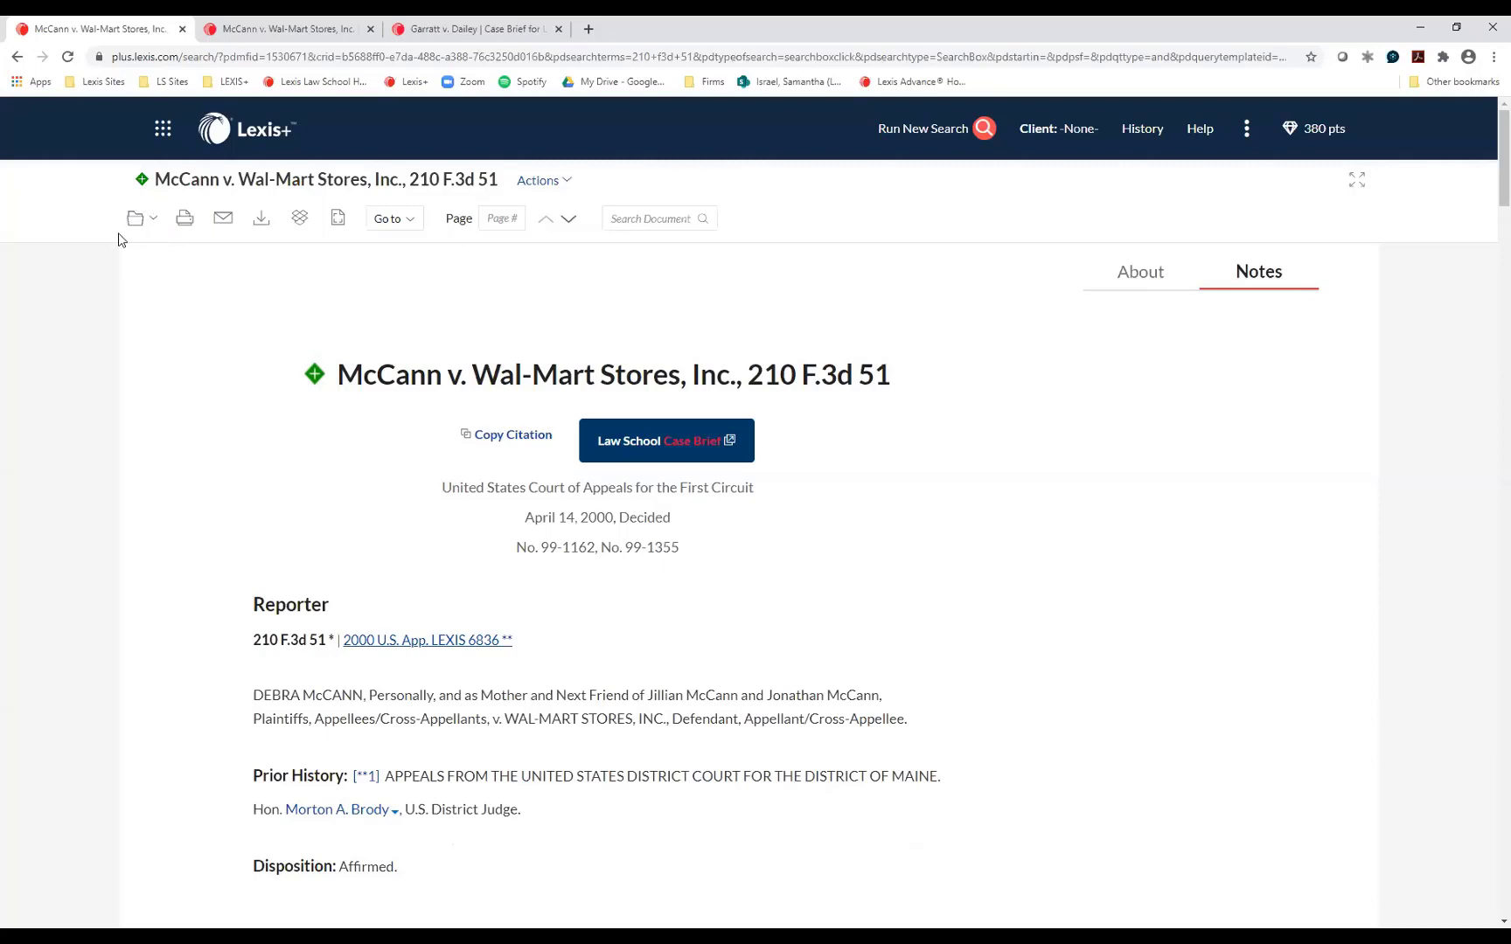
# Step: Save the full case 210 F.3d 51 to a new folder named "Torts" under My Folders
pyautogui.click(151, 225)
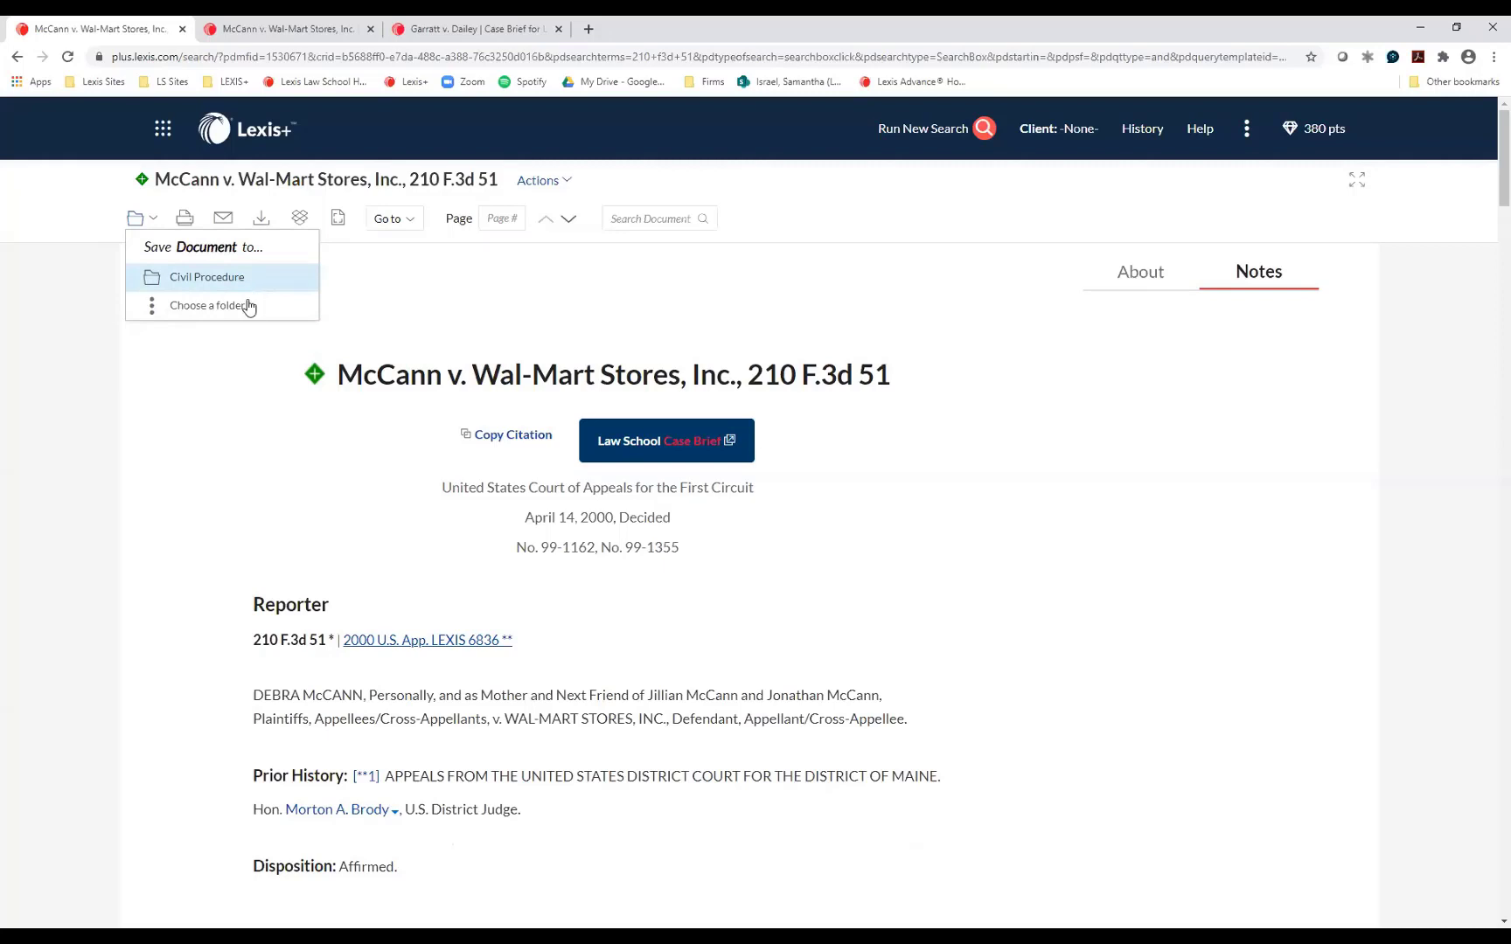
pyautogui.click(199, 314)
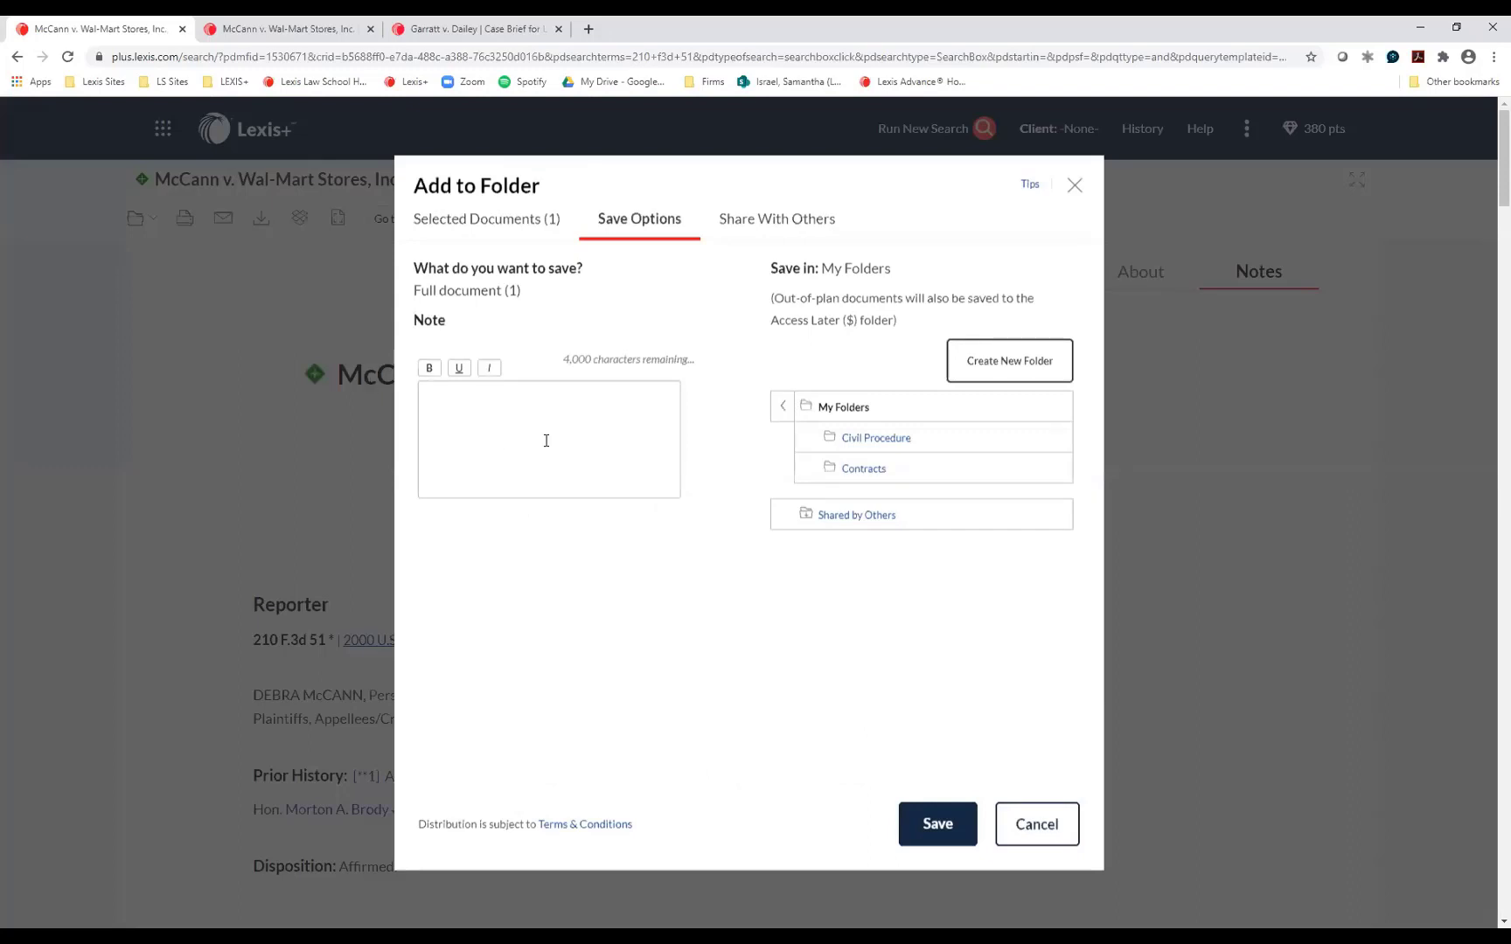
pyautogui.click(1036, 372)
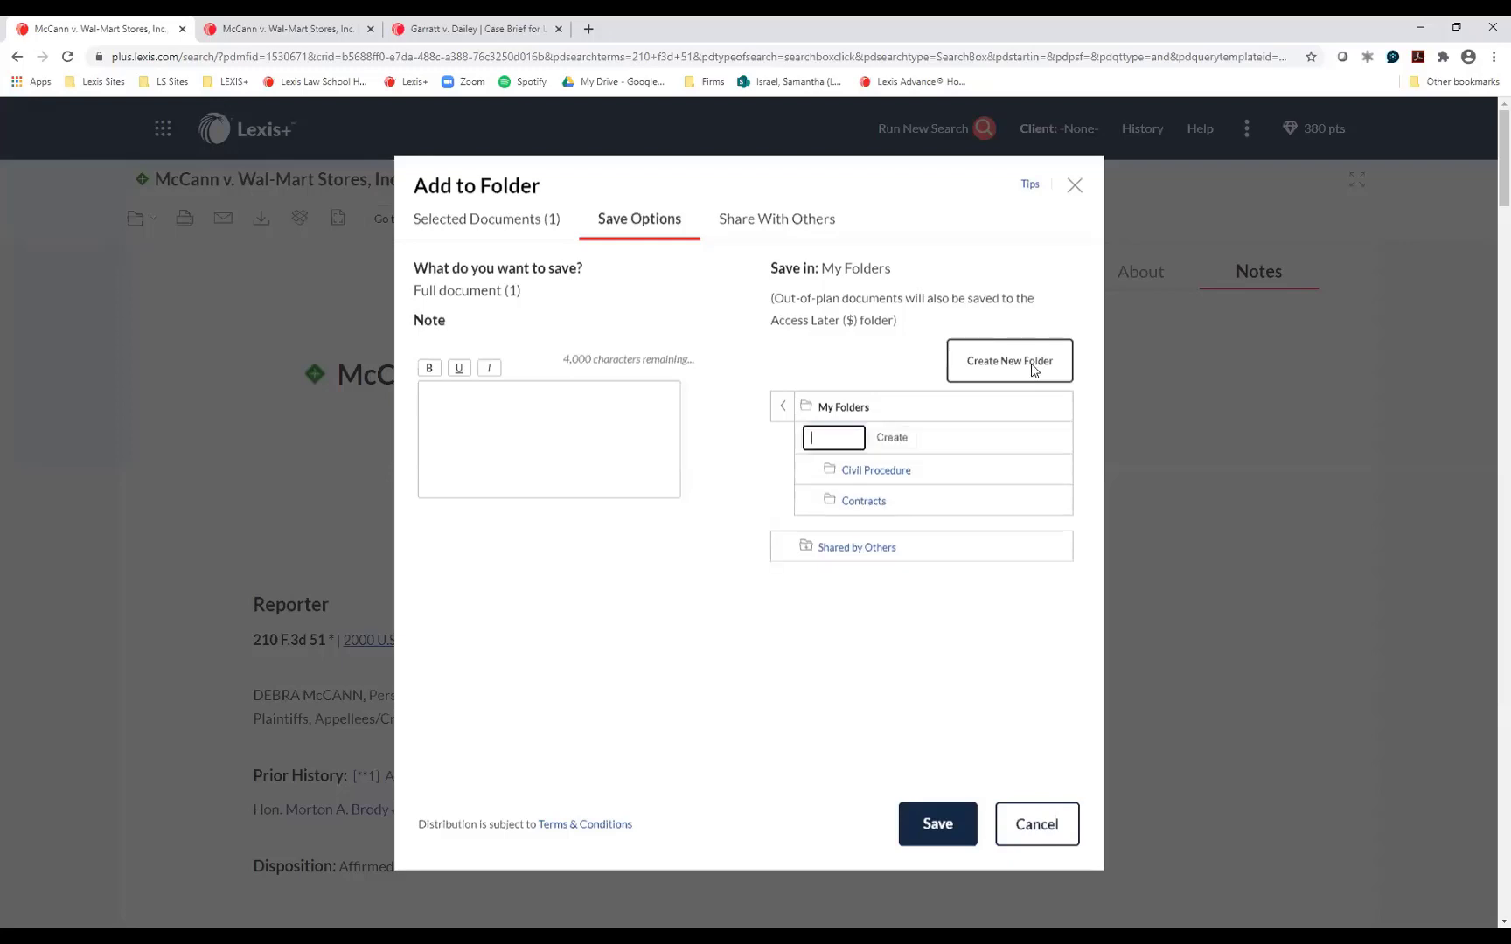
pyautogui.write('Torts')
pyautogui.click(892, 441)
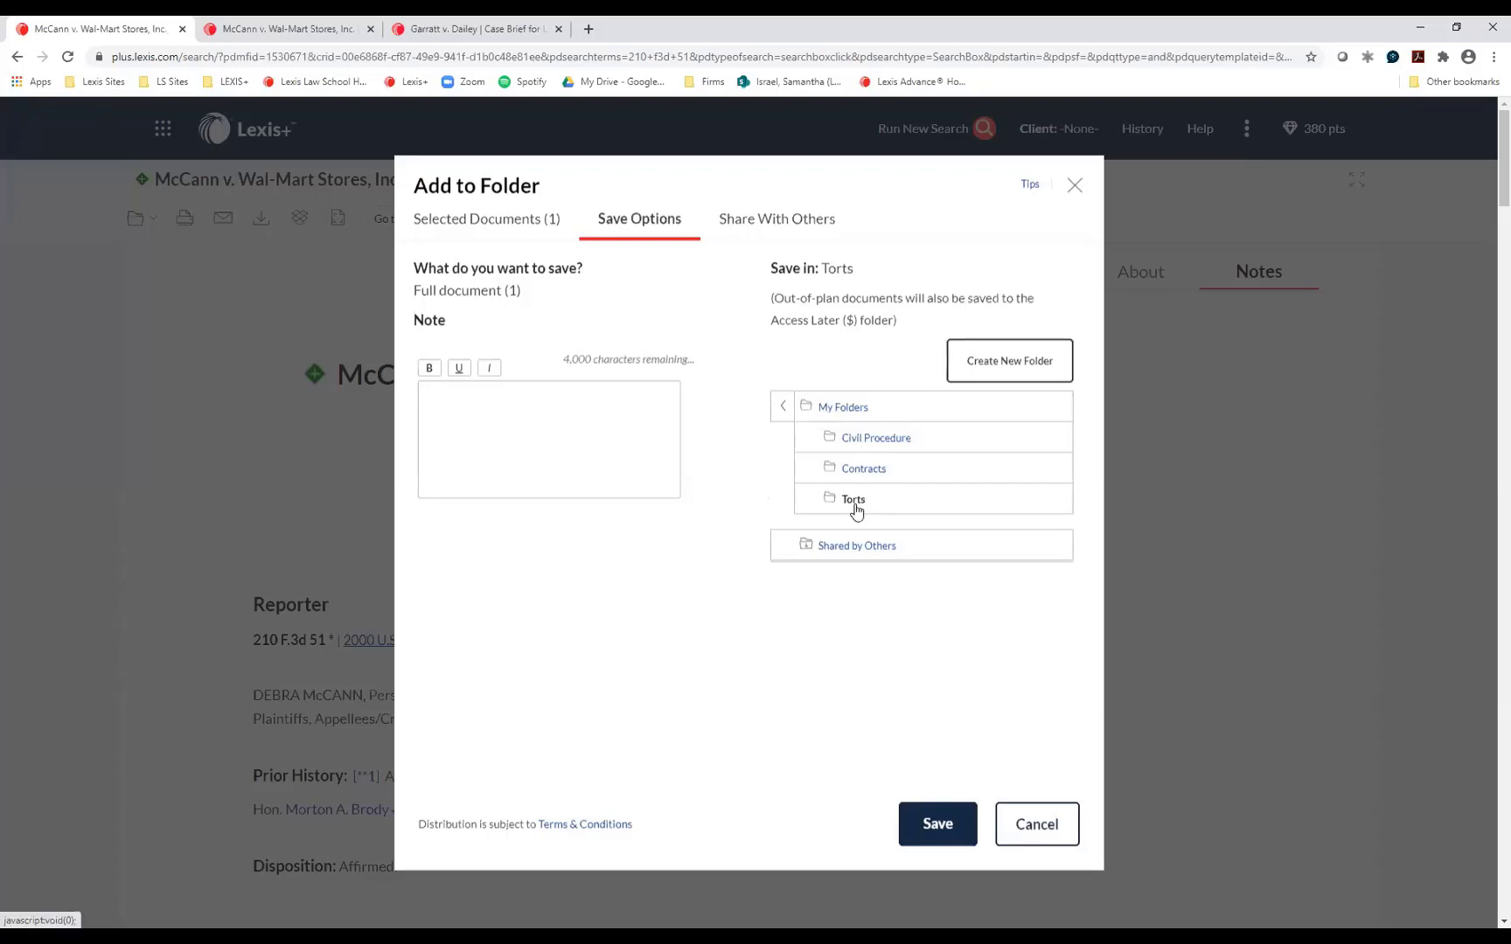
pyautogui.rightClick(959, 844)
pyautogui.click(868, 844)
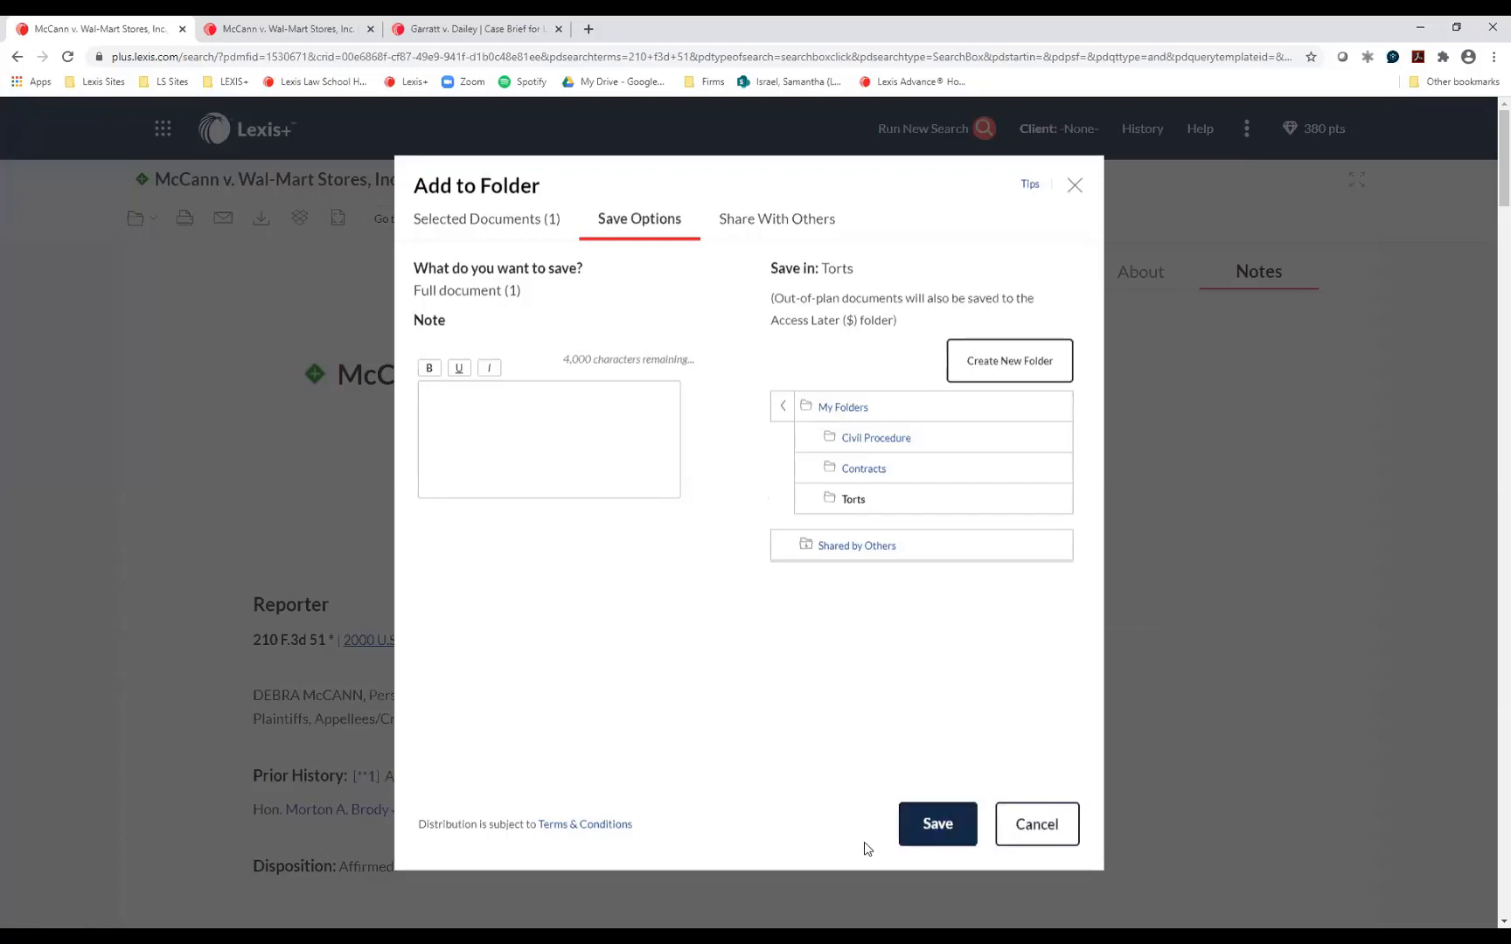
pyautogui.click(932, 838)
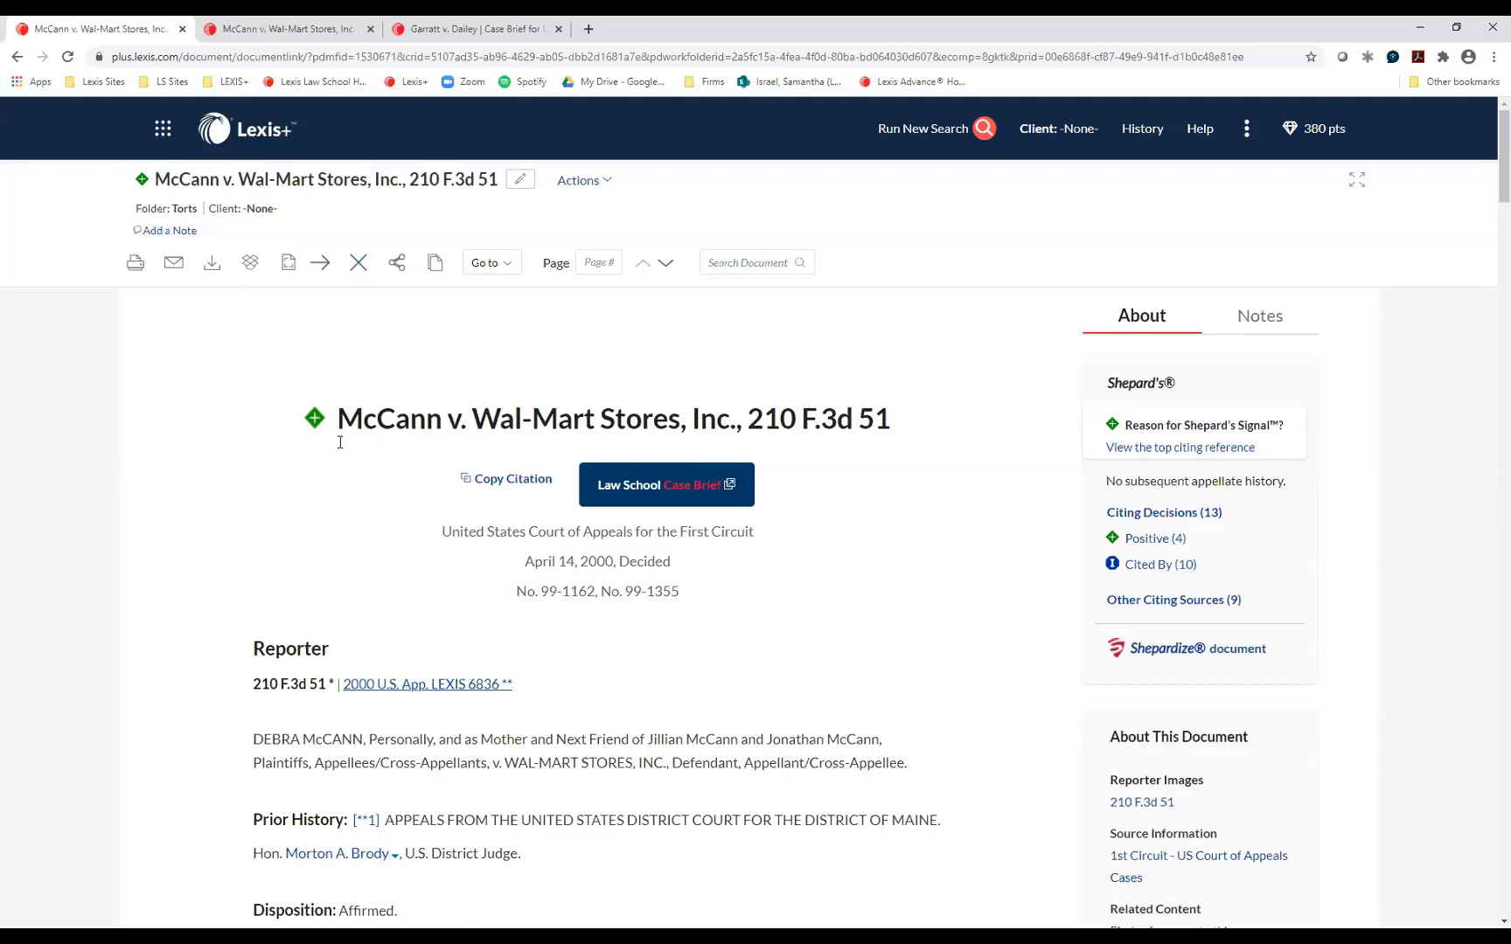
# Step: Check the text-selection options for the case name in the document heading, clear the selection, and open the saved folders list
pyautogui.moveTo(339, 418); pyautogui.dragTo(743, 414)
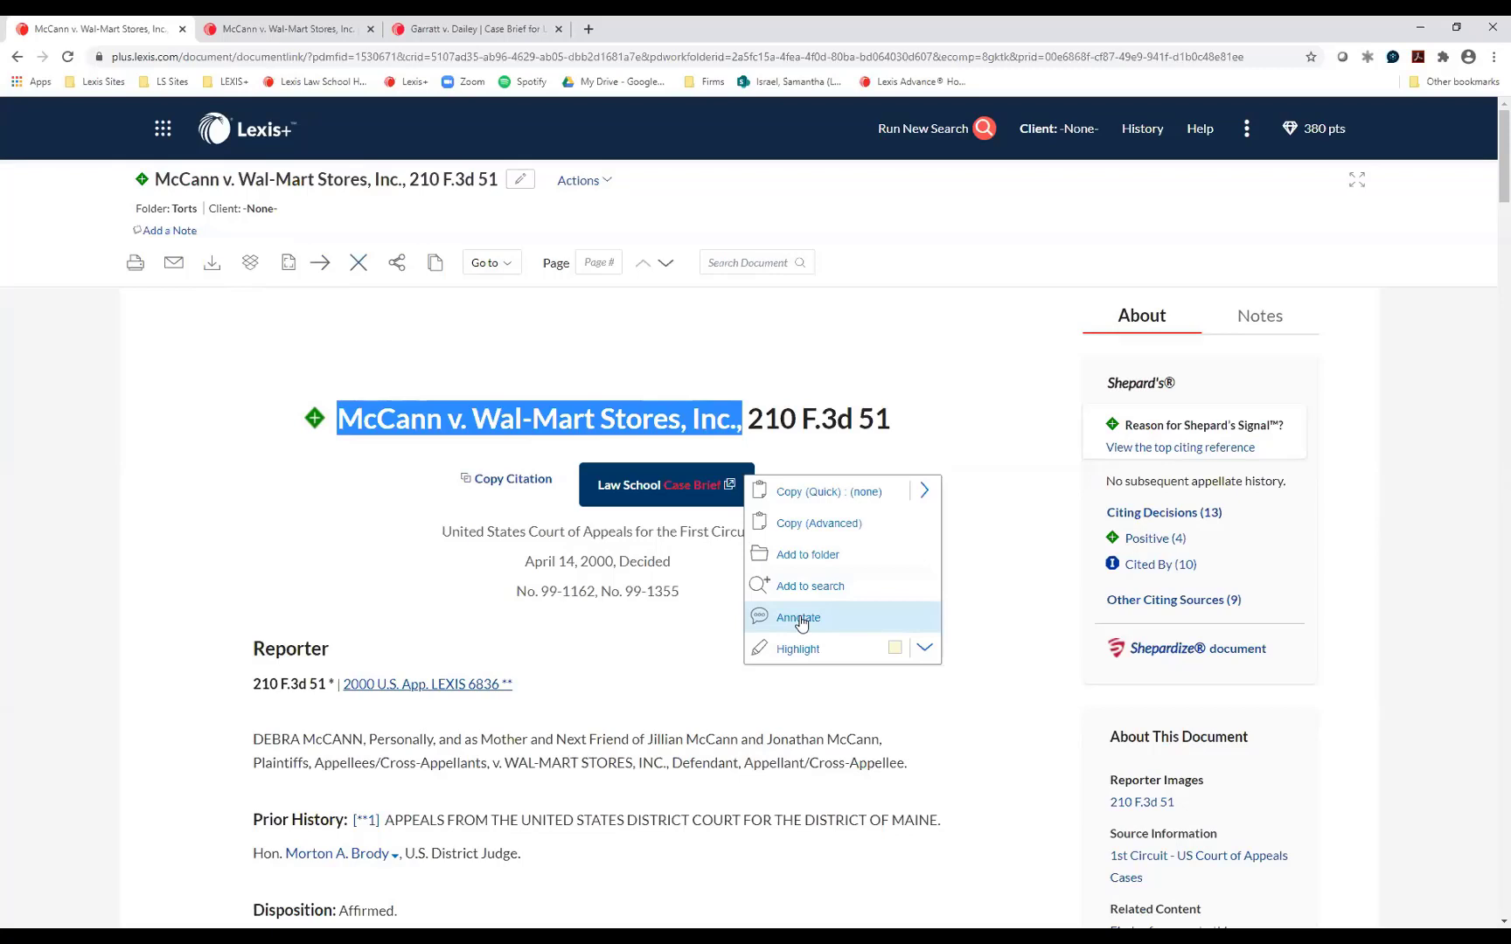
pyautogui.click(86, 560)
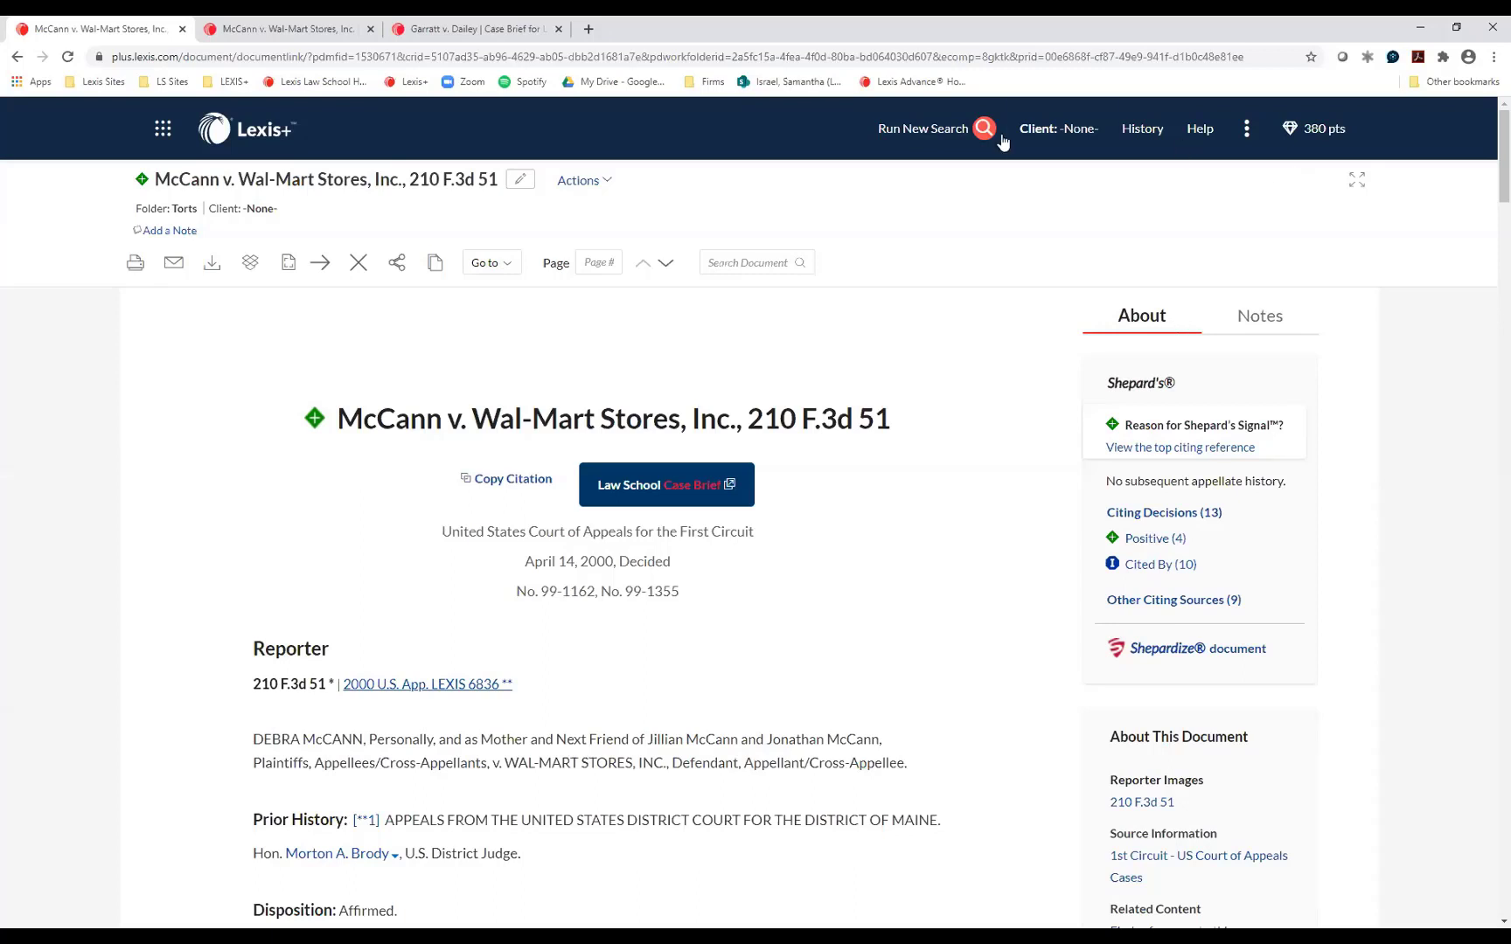
pyautogui.click(1248, 140)
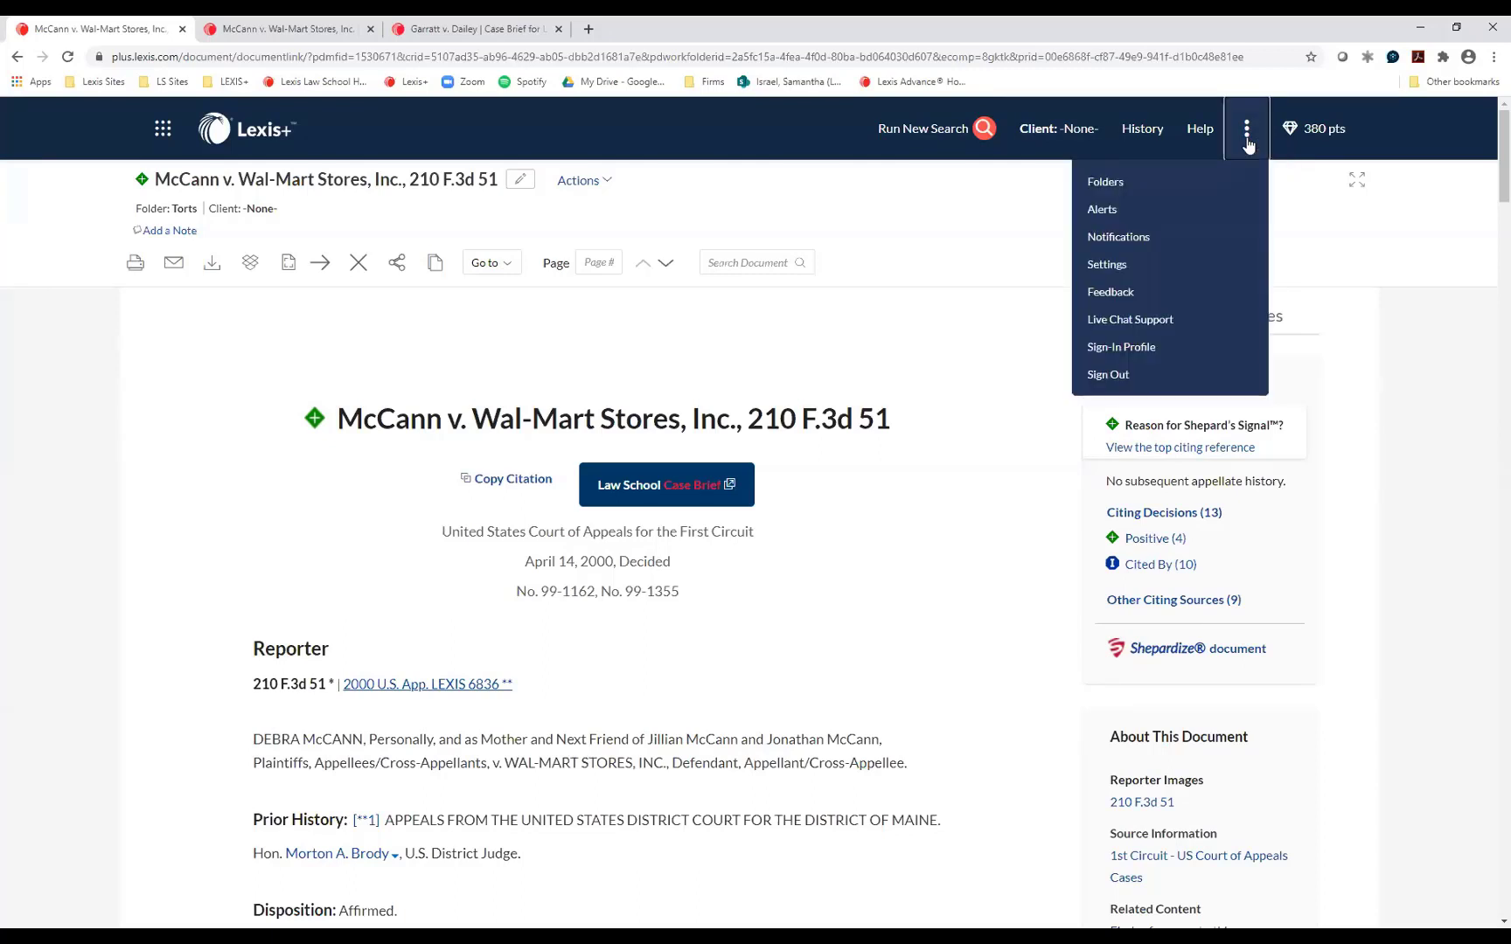
pyautogui.click(1111, 185)
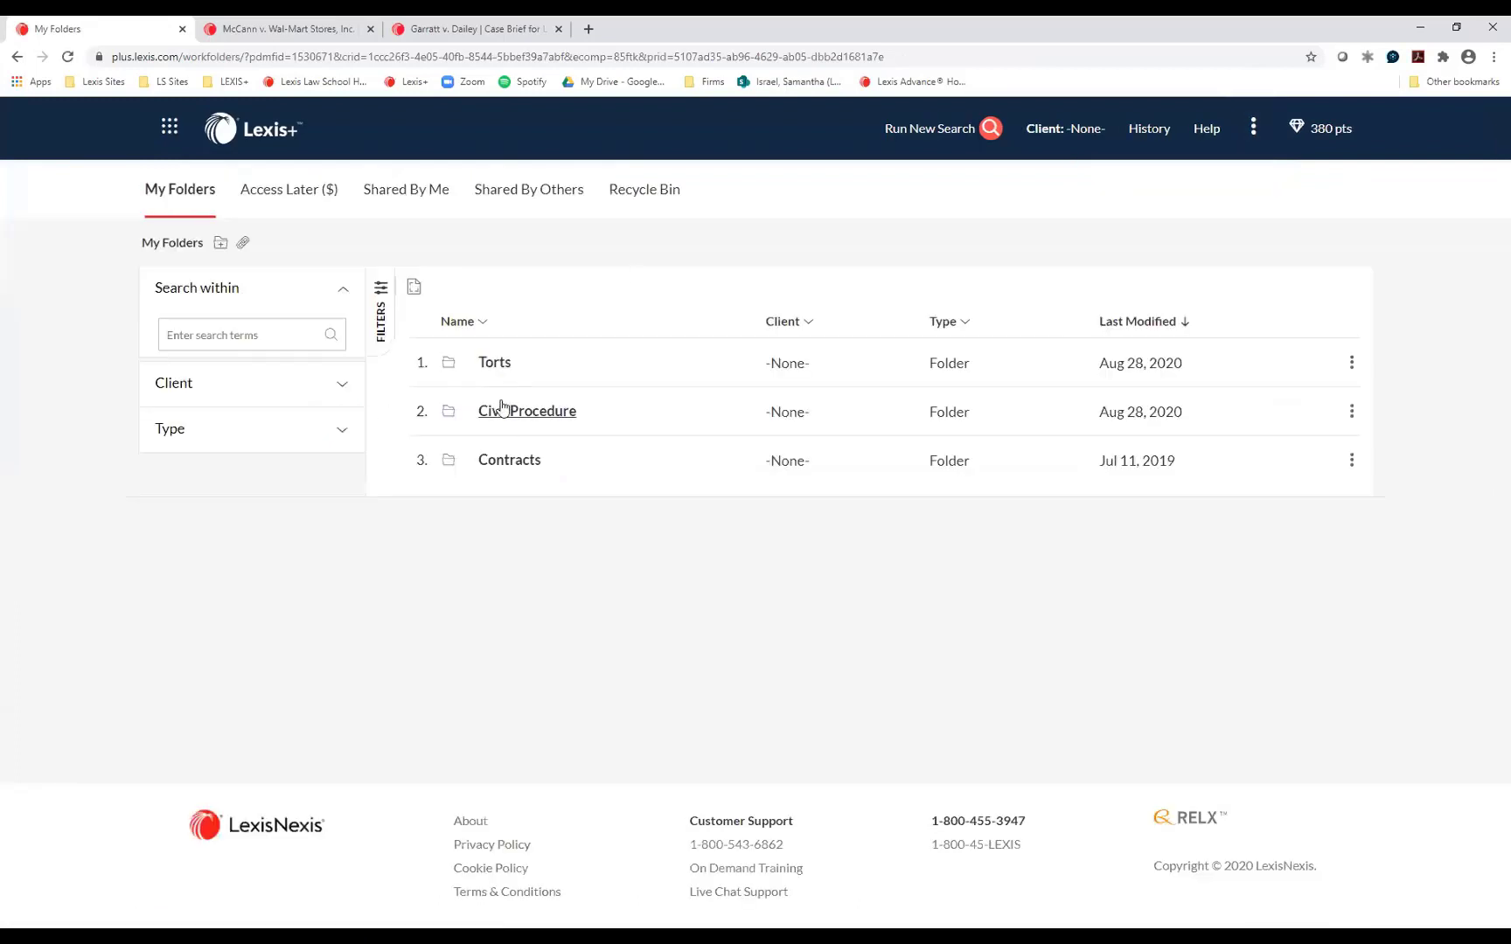
# Step: Open the Contracts folder and delete it together with its contents
pyautogui.click(234, 338)
pyautogui.click(321, 604)
pyautogui.click(509, 461)
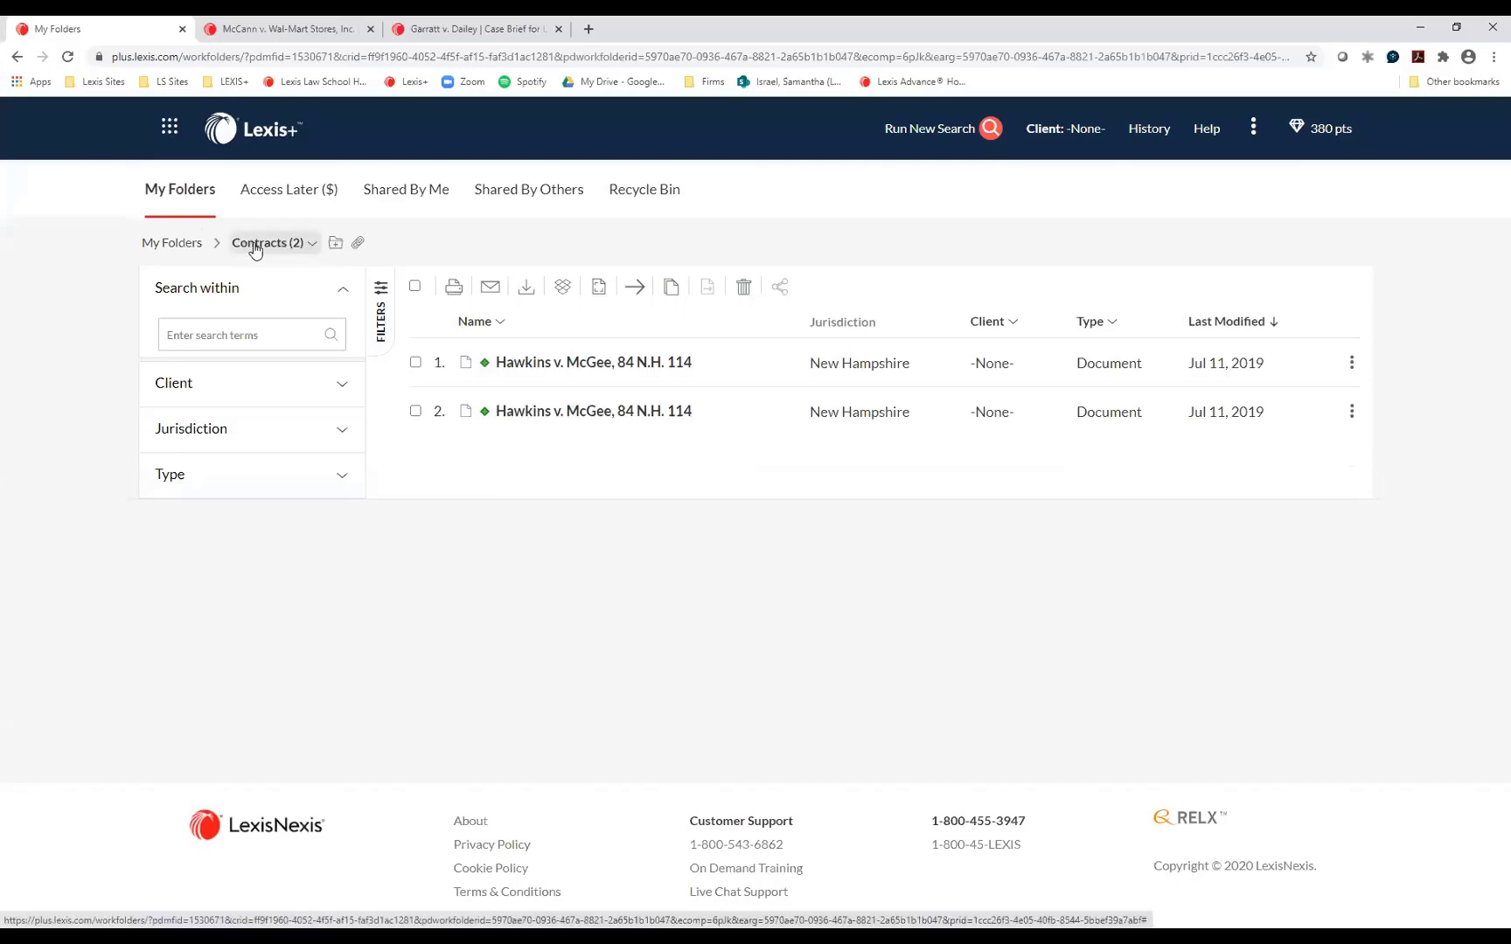
pyautogui.click(312, 245)
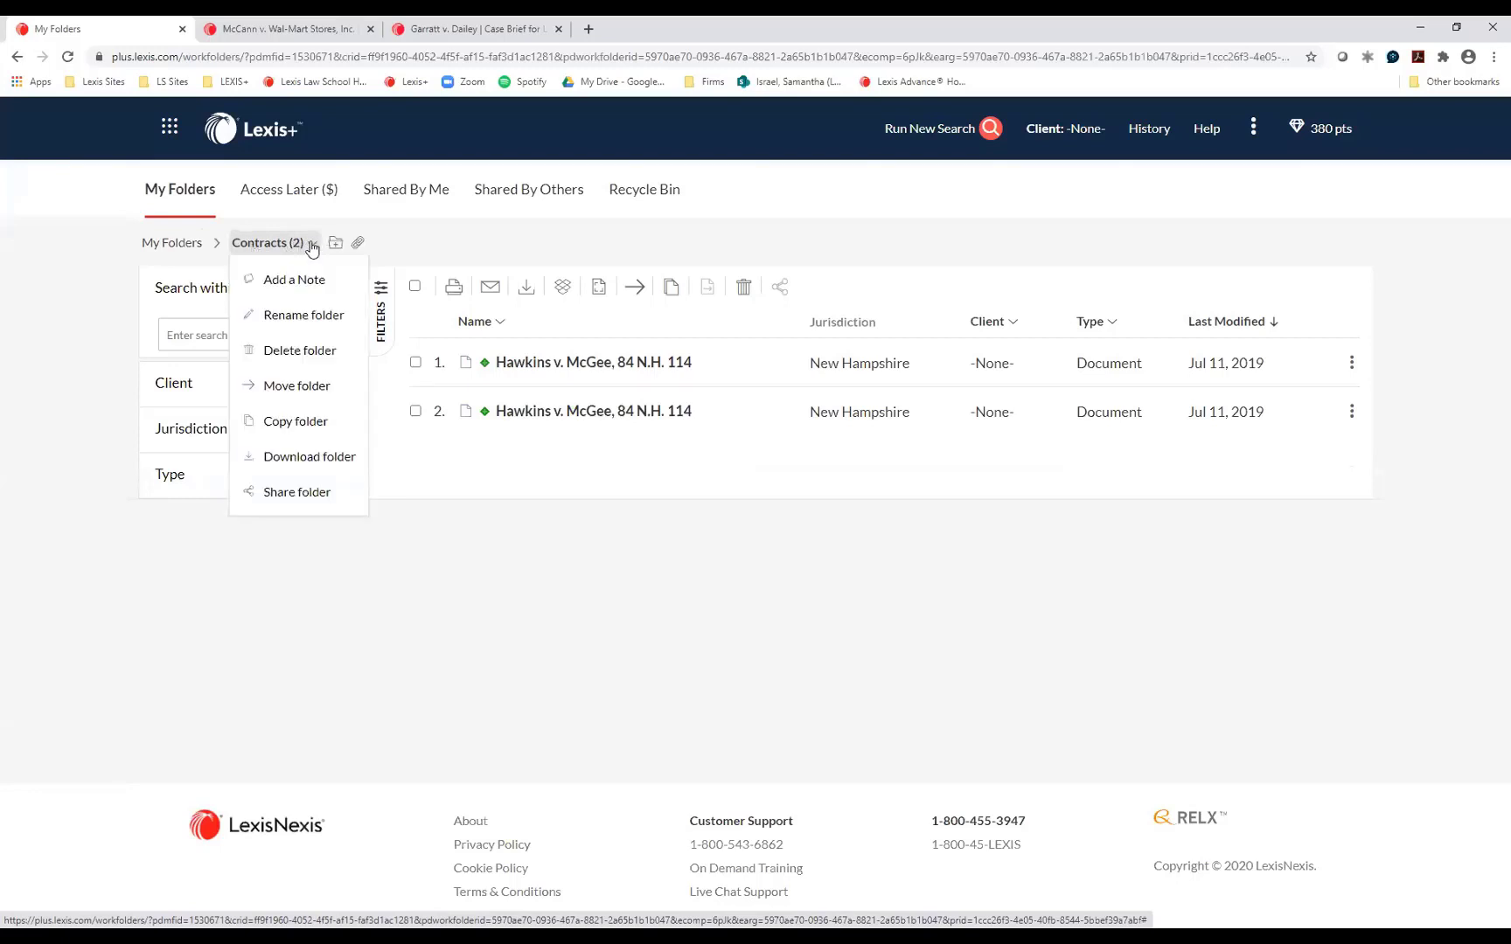
pyautogui.click(301, 354)
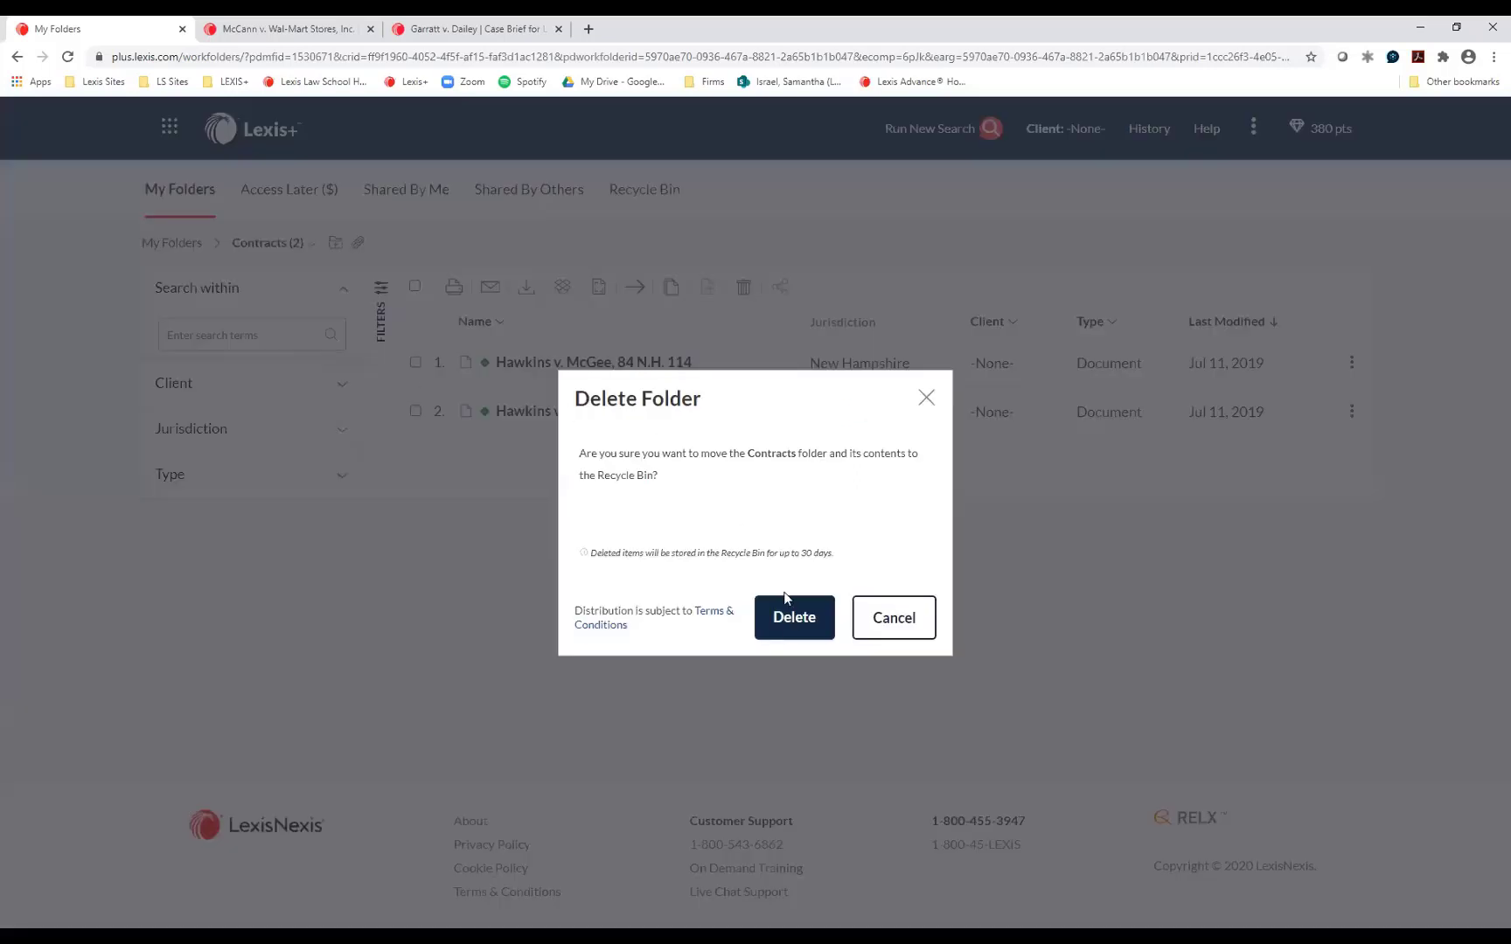
pyautogui.click(793, 636)
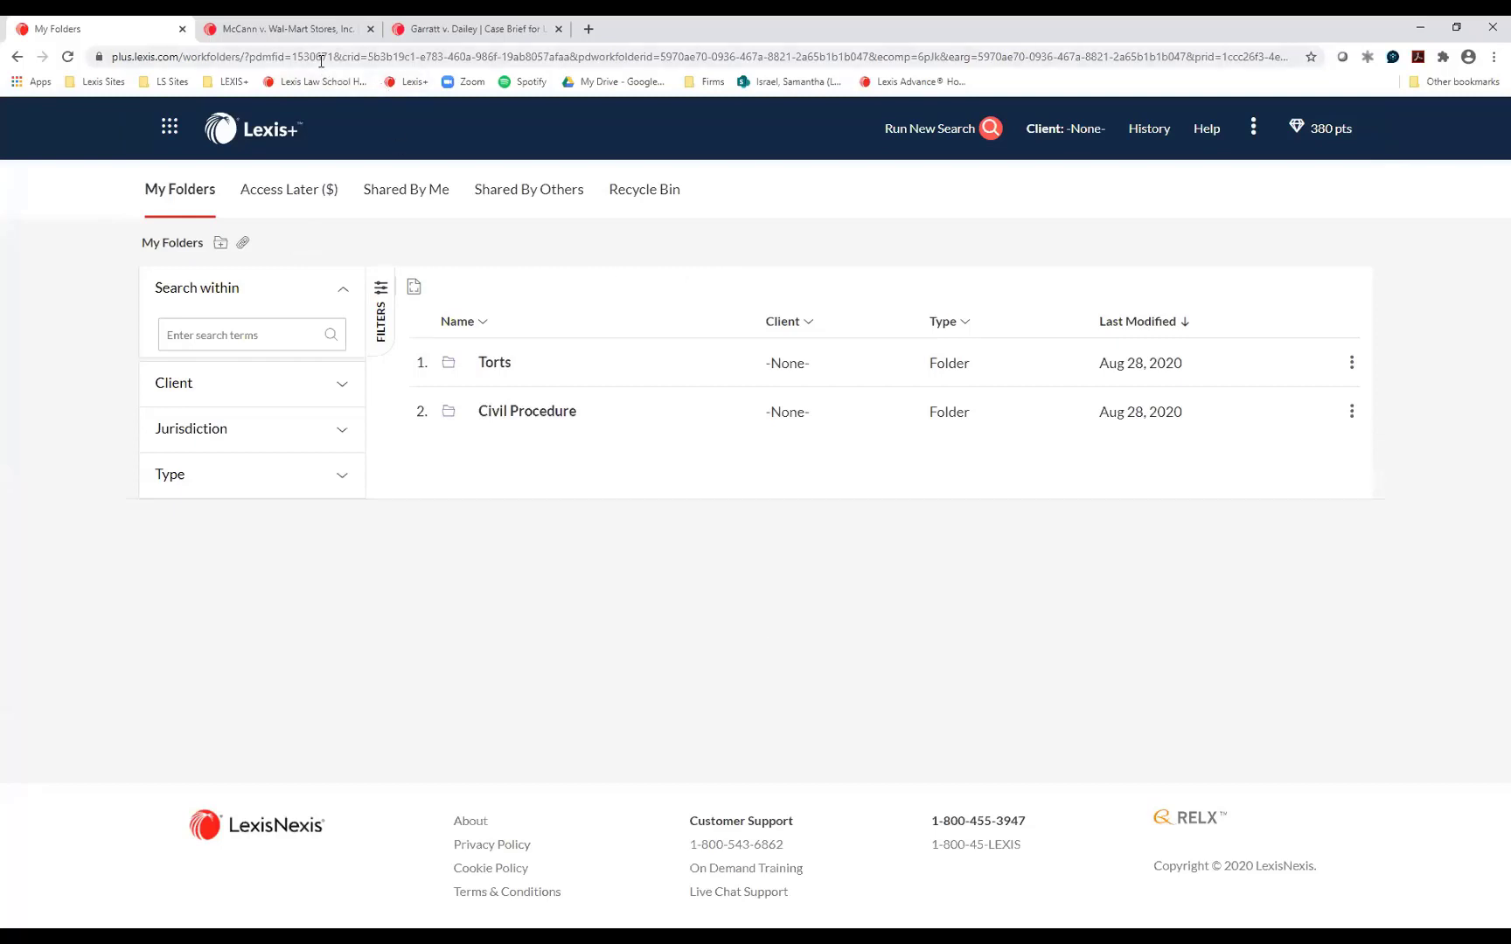
# Step: Open the LexisNexis for Law Schools home page at lexisnexis.com/lawschool in a new browser tab
pyautogui.click(589, 32)
pyautogui.write('le')
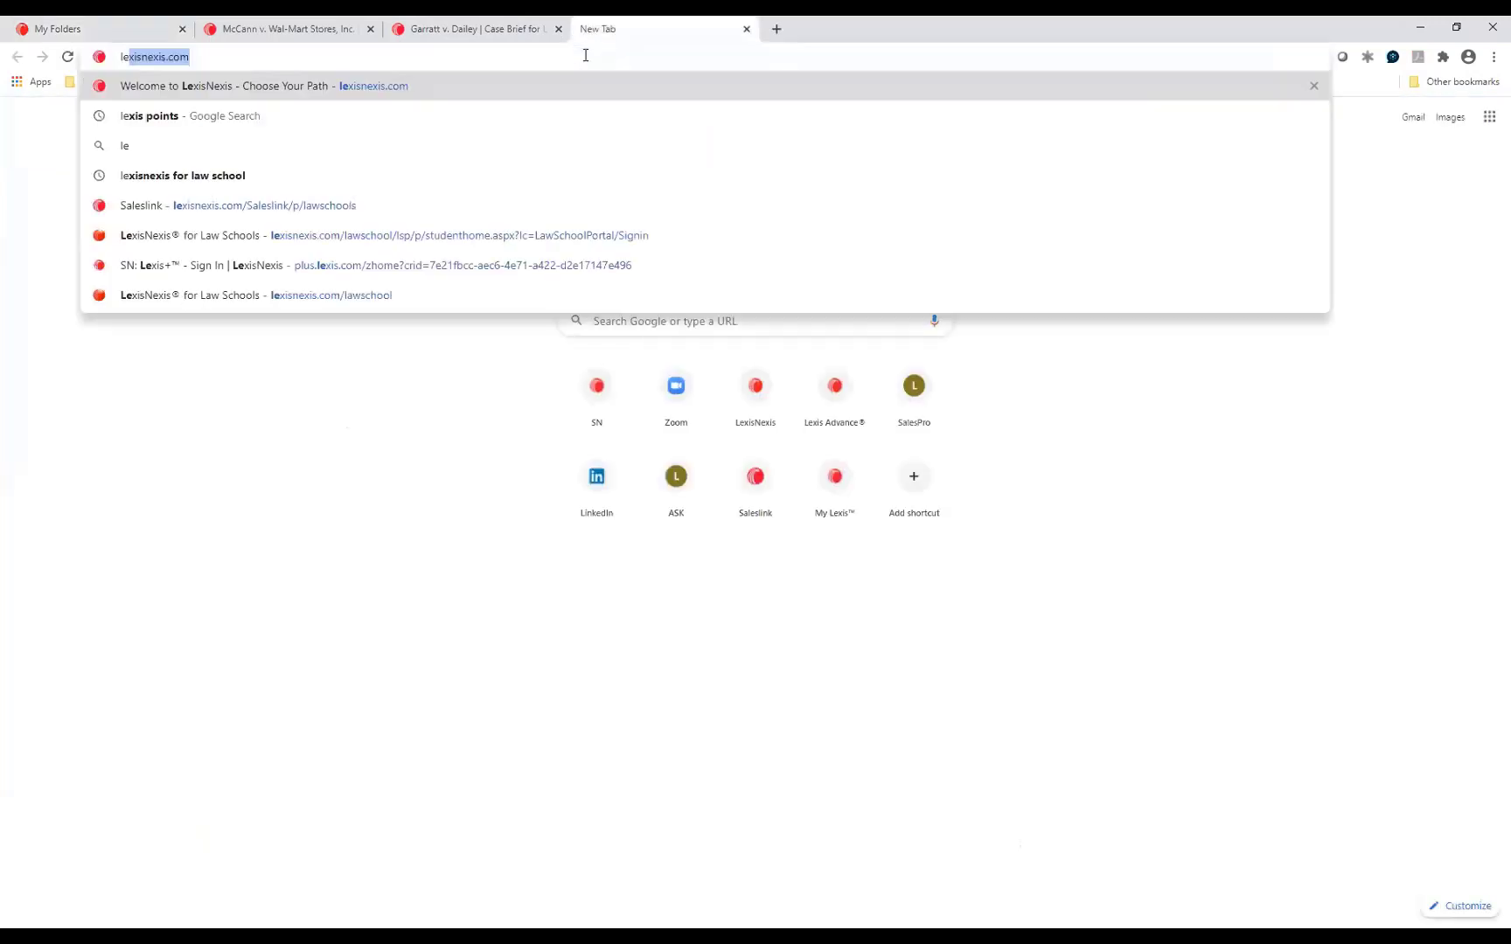
pyautogui.write('xisne')
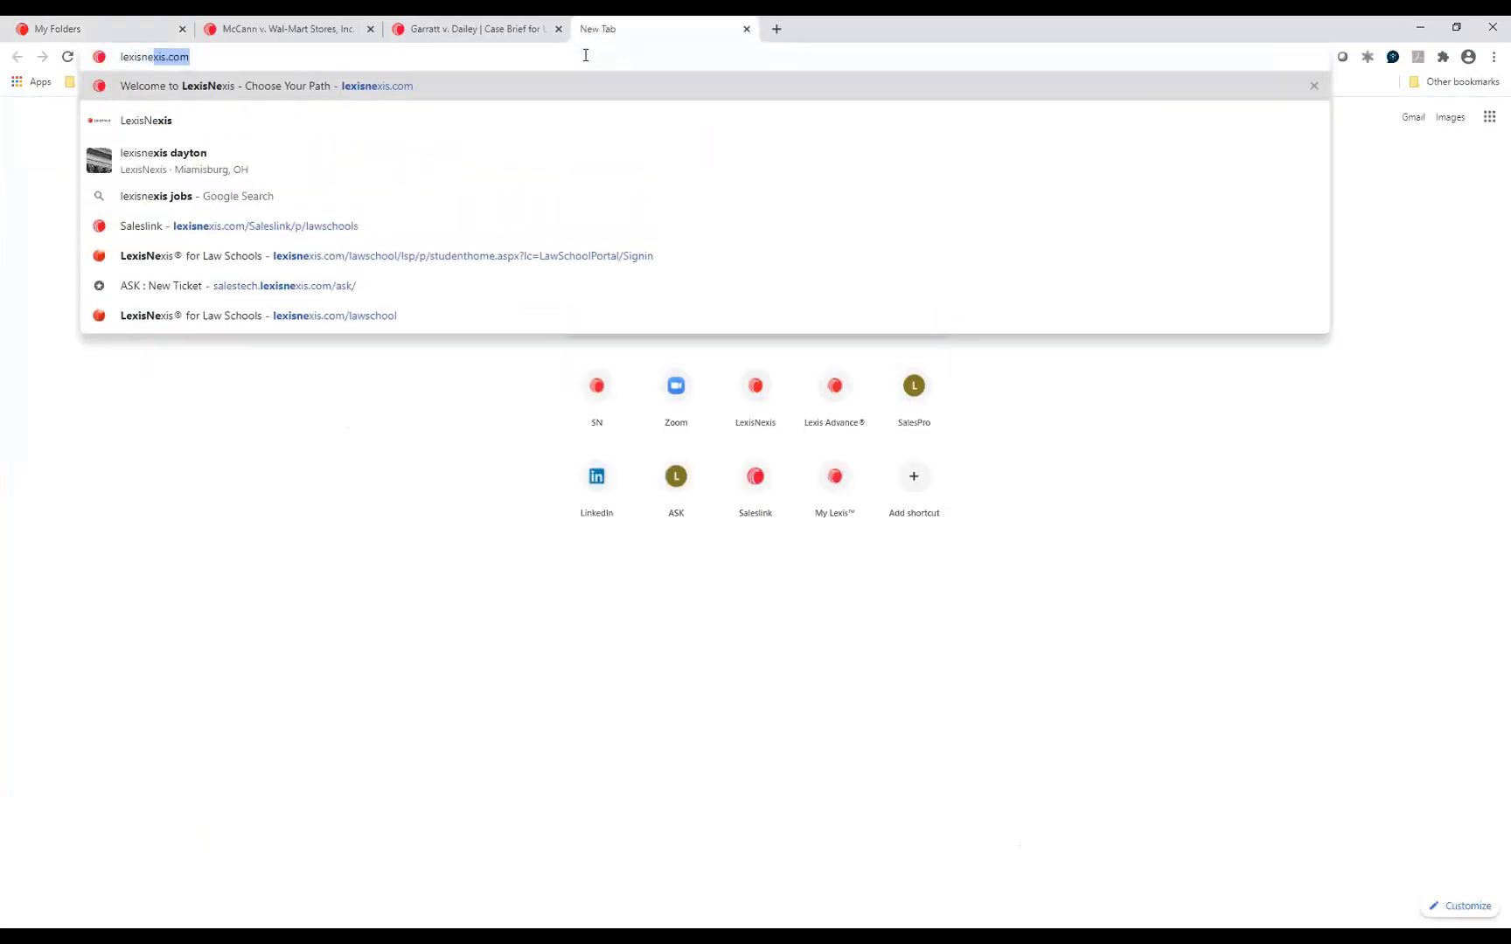
pyautogui.write('xis.c')
pyautogui.write('om')
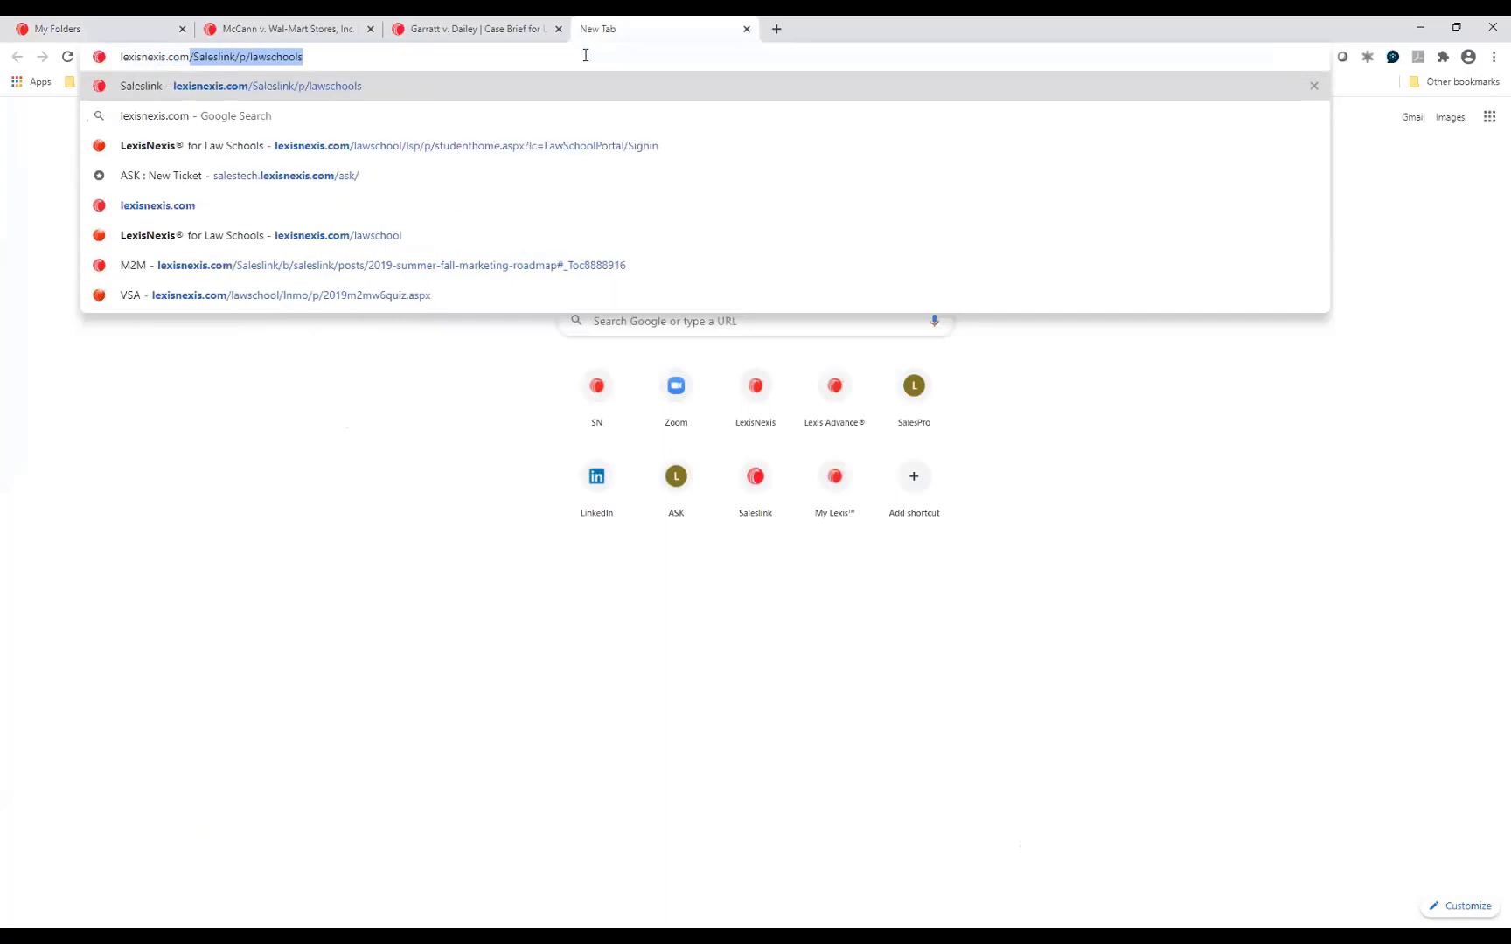
pyautogui.write('/lawschool')
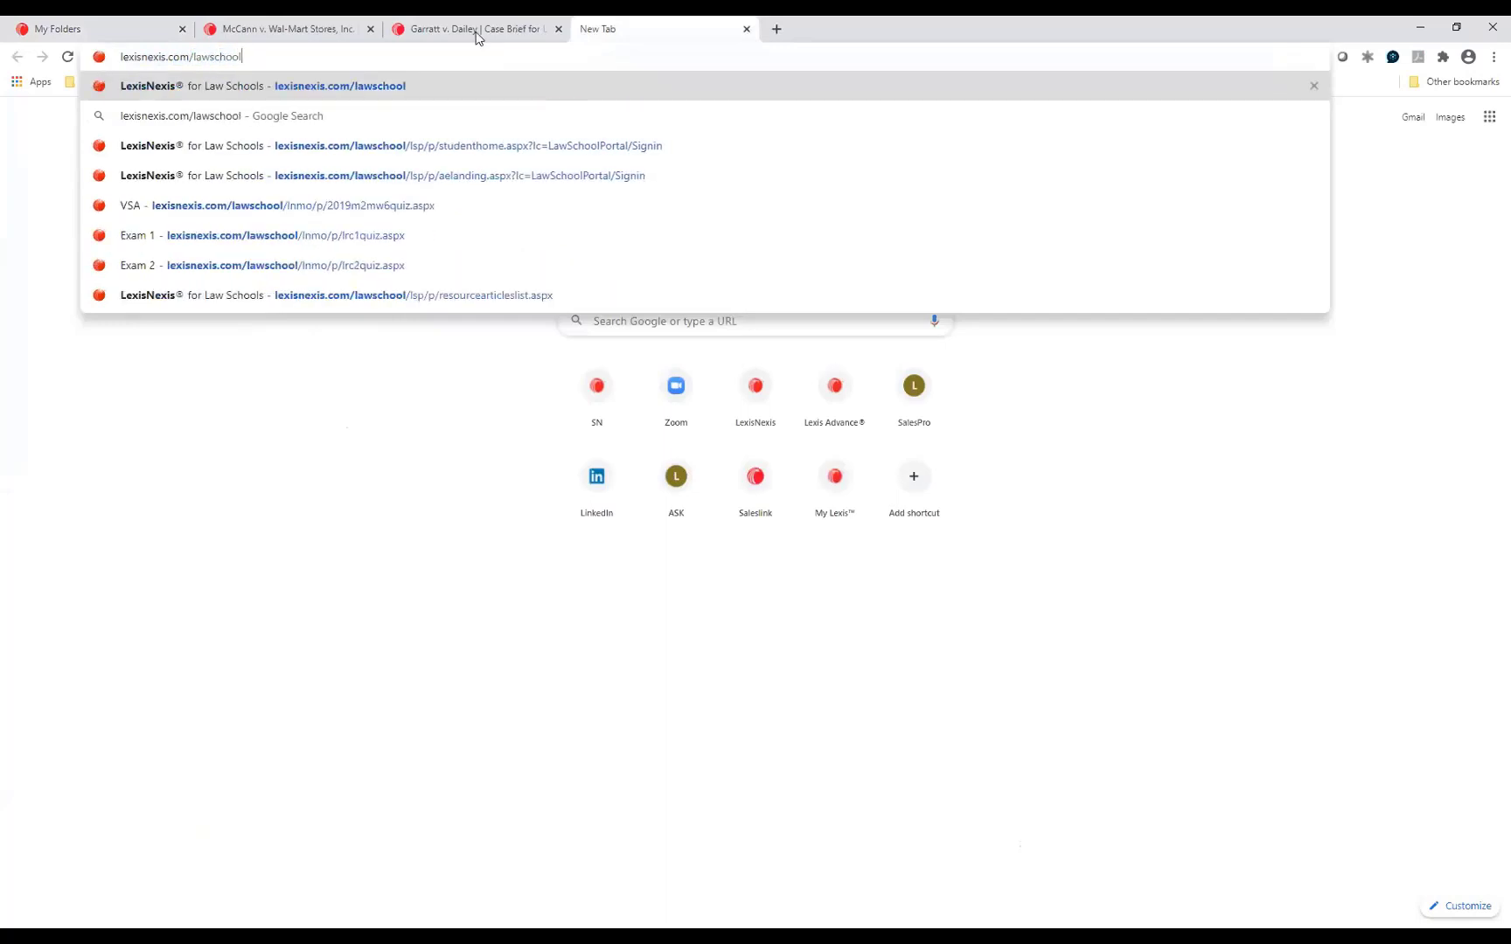
pyautogui.click(395, 91)
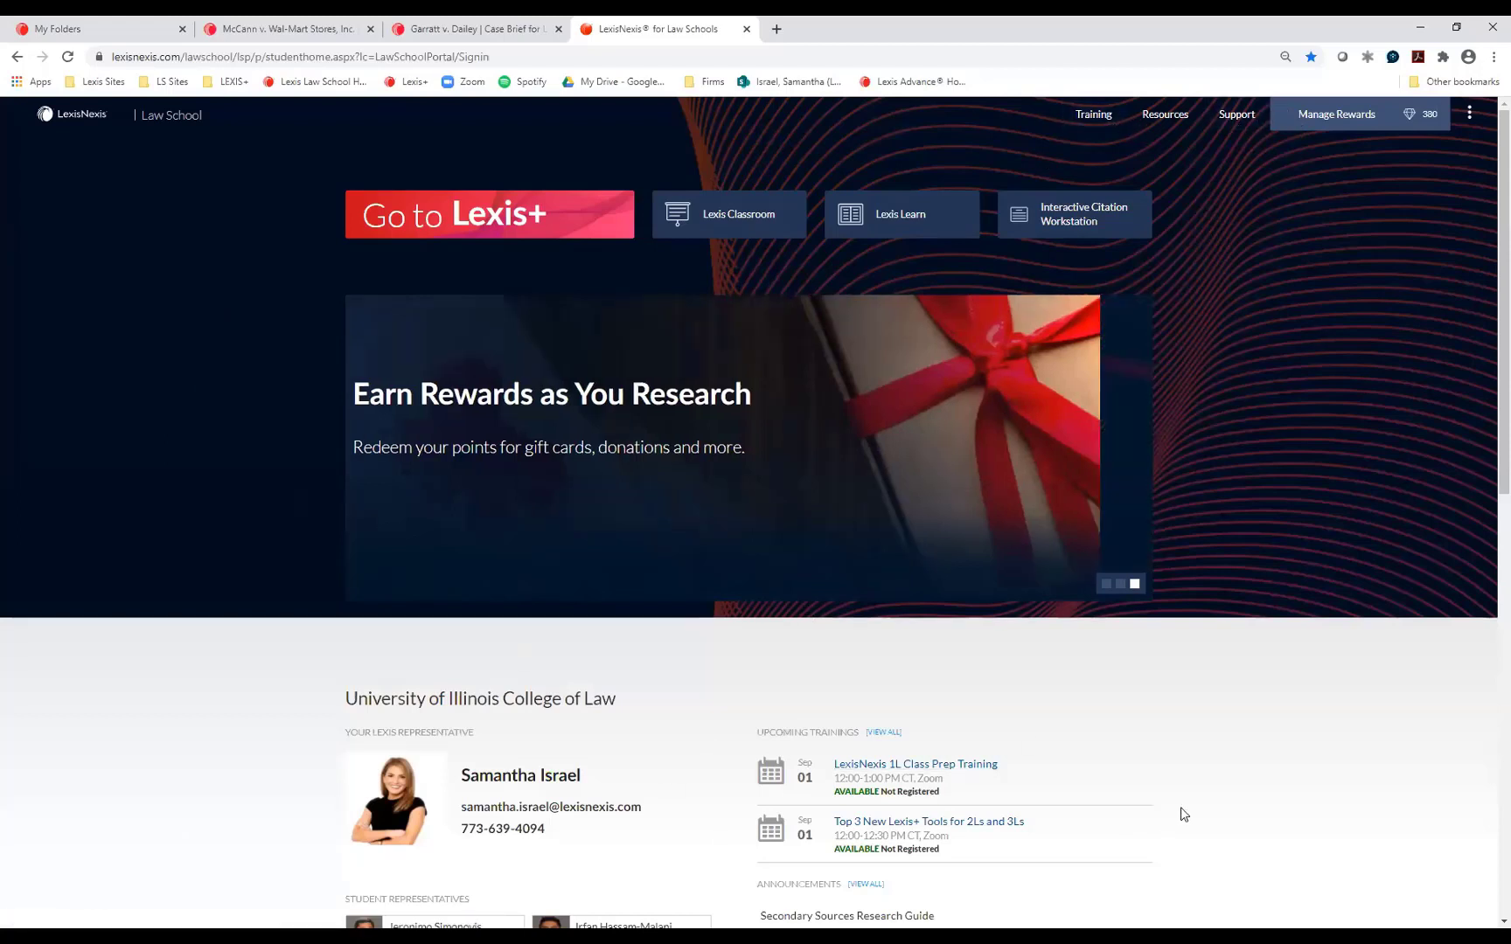
# Step: Examine the school's representatives, upcoming trainings and announcements on the home page, including one student representative's contact card
pyautogui.scroll(-3, 1180, 814)
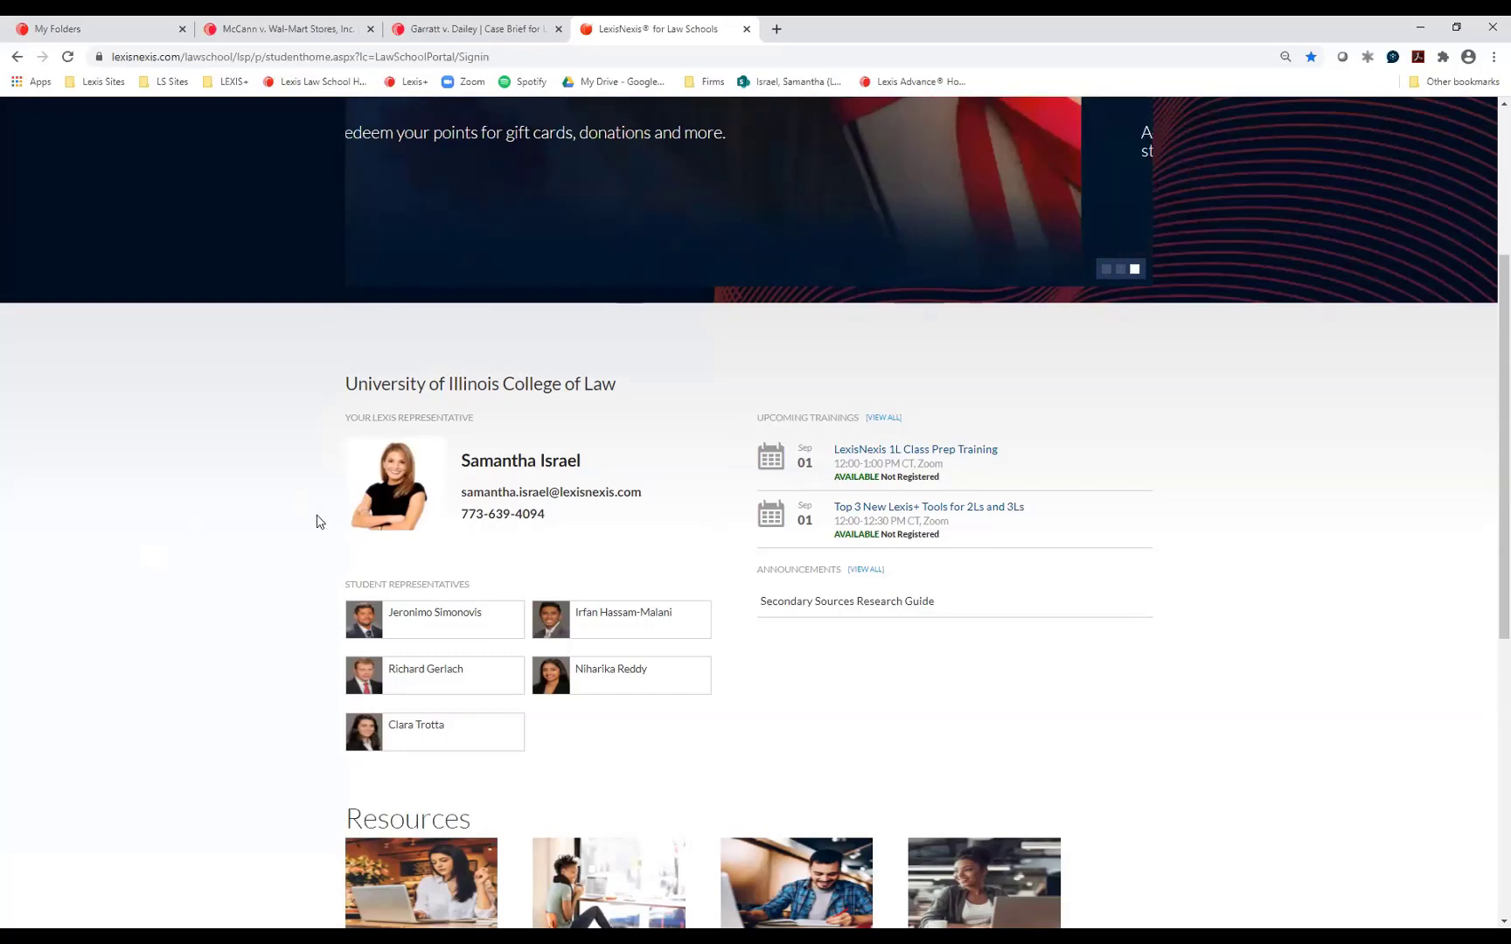
pyautogui.scroll(-1, 240, 614)
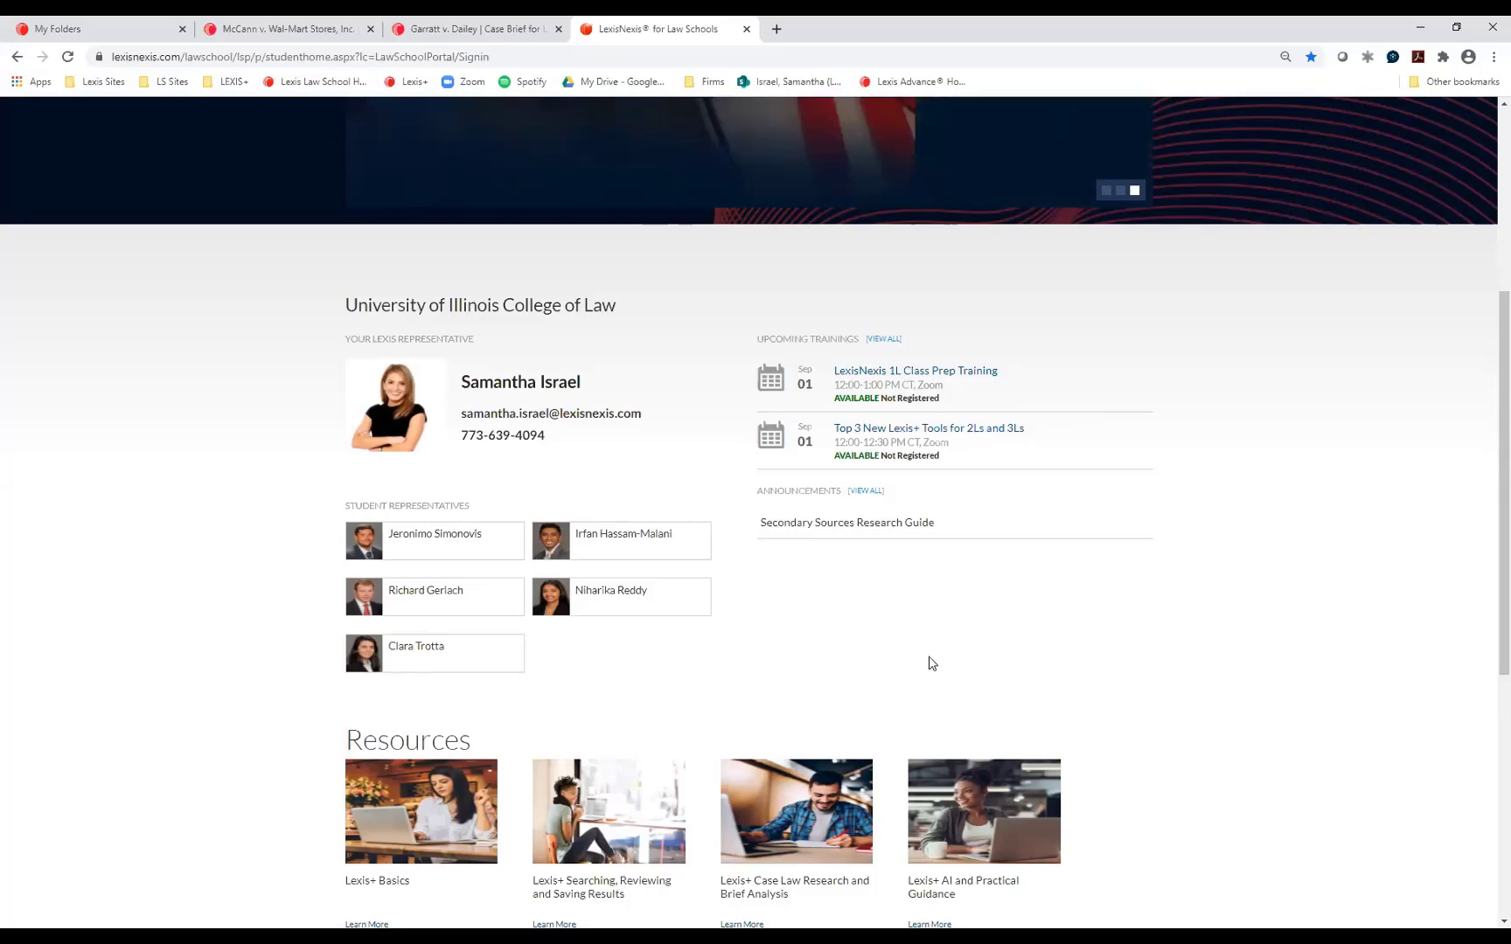
pyautogui.scroll(2, 1049, 669)
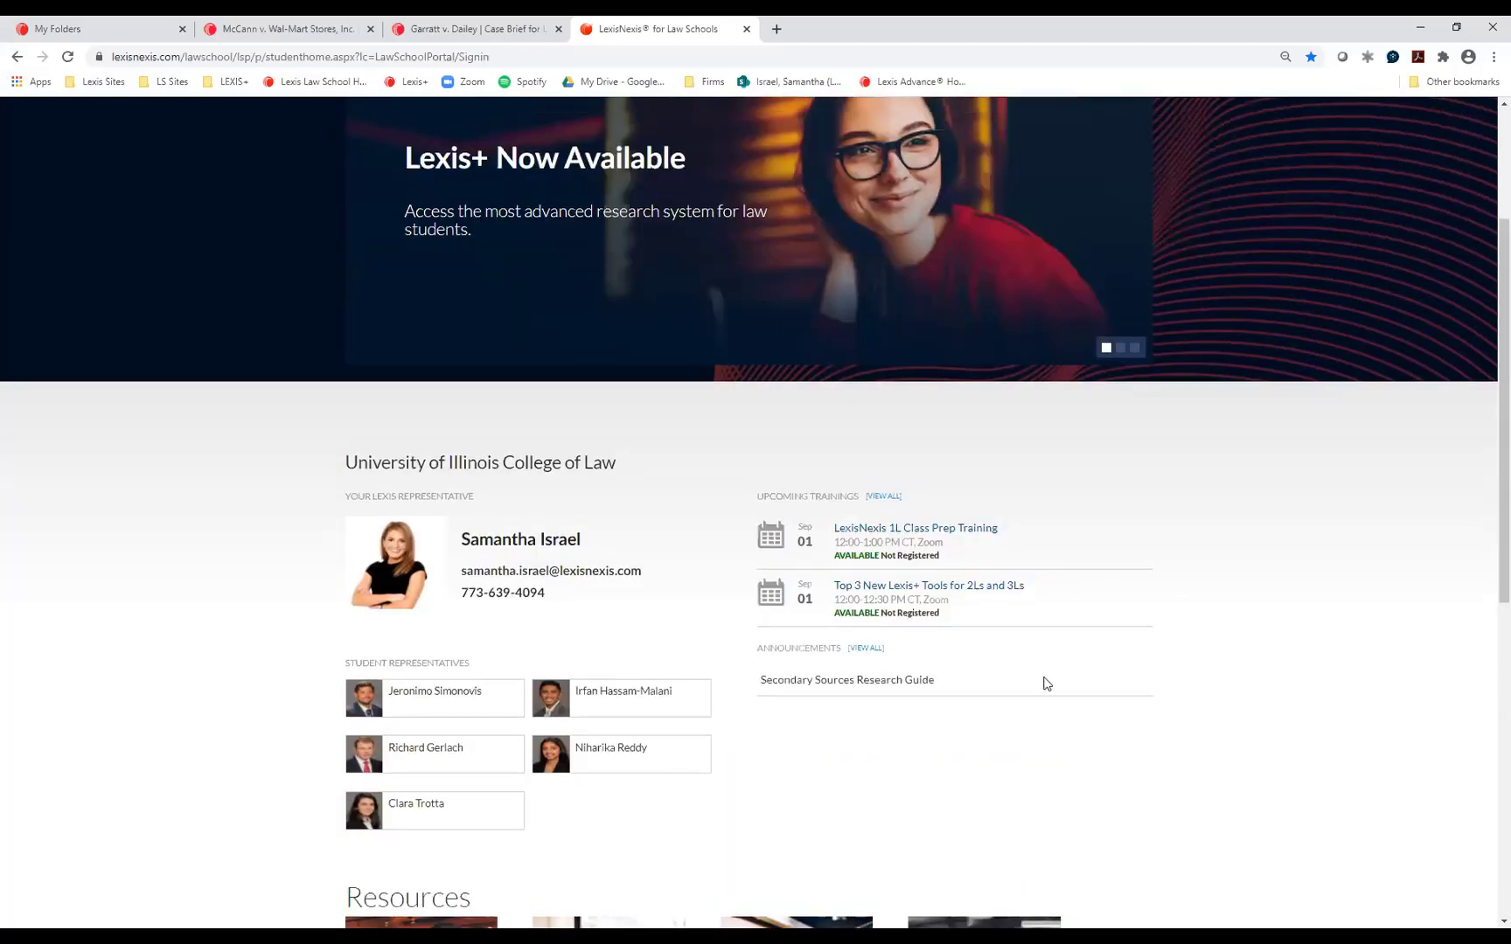
pyautogui.click(612, 717)
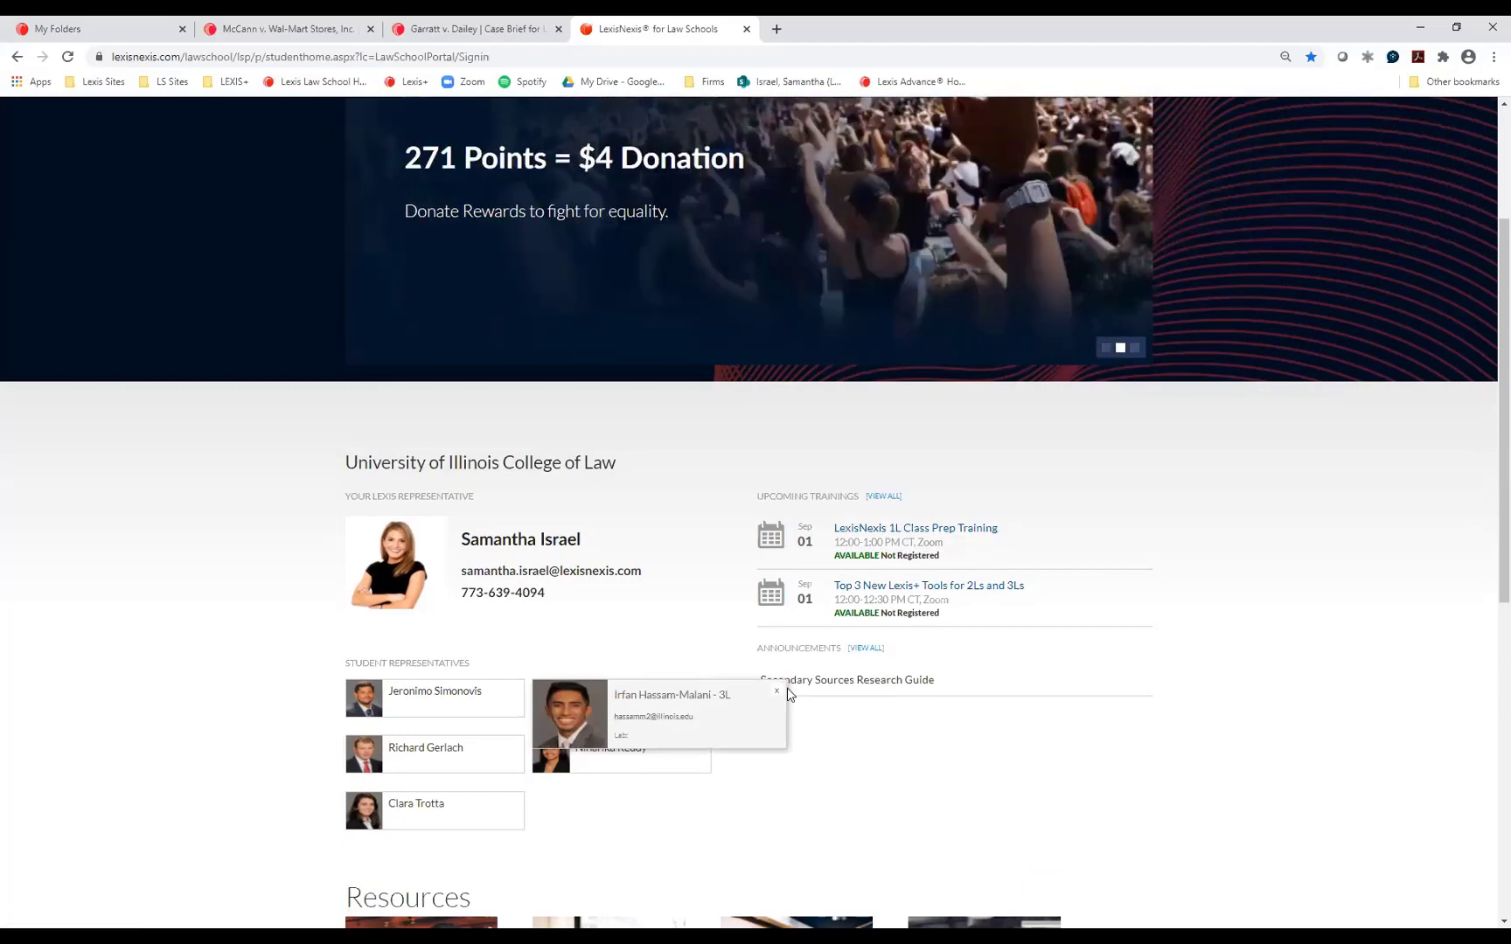
pyautogui.click(773, 695)
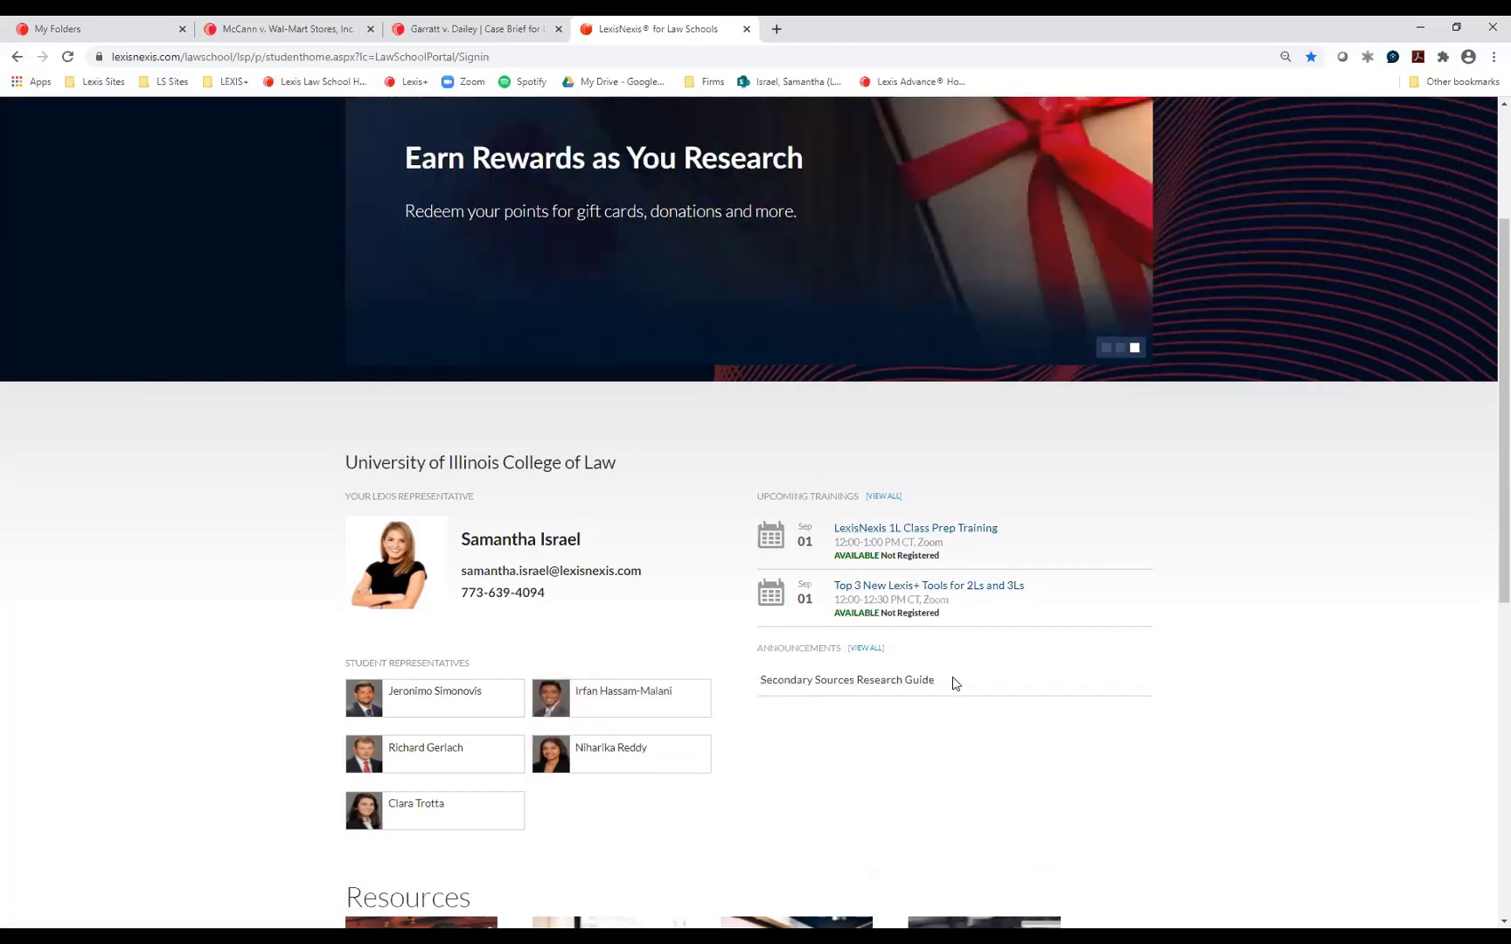
pyautogui.scroll(1, 956, 684)
pyautogui.scroll(3, 997, 690)
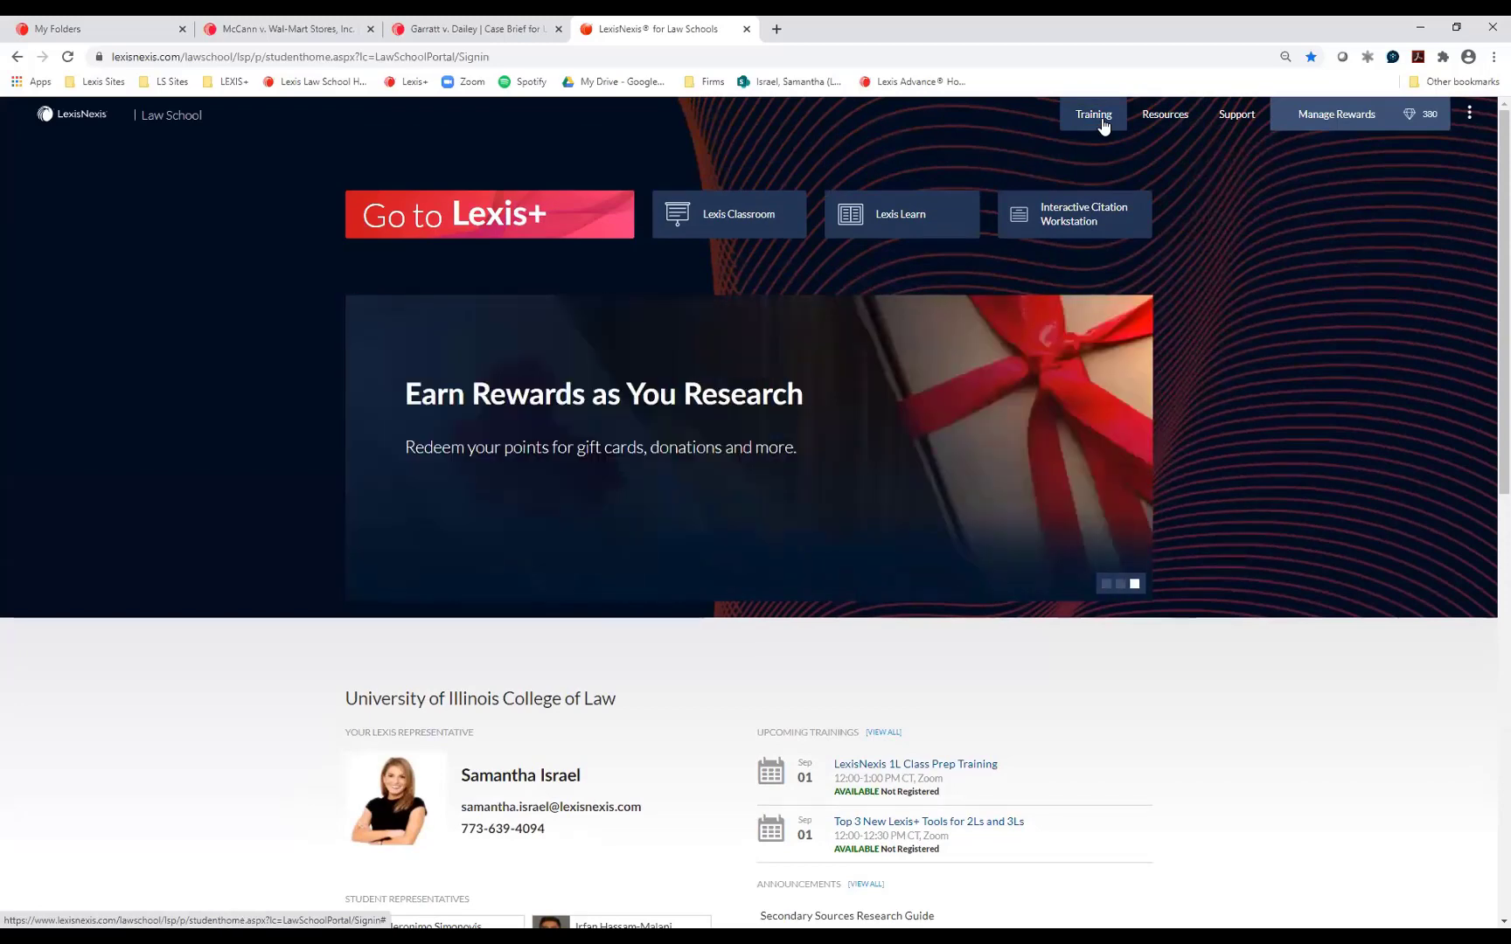
# Step: Open the Training Calendar and examine the "1L Guide to Case Law Research with LexisNexis" event and its webinar registration link
pyautogui.click(1100, 124)
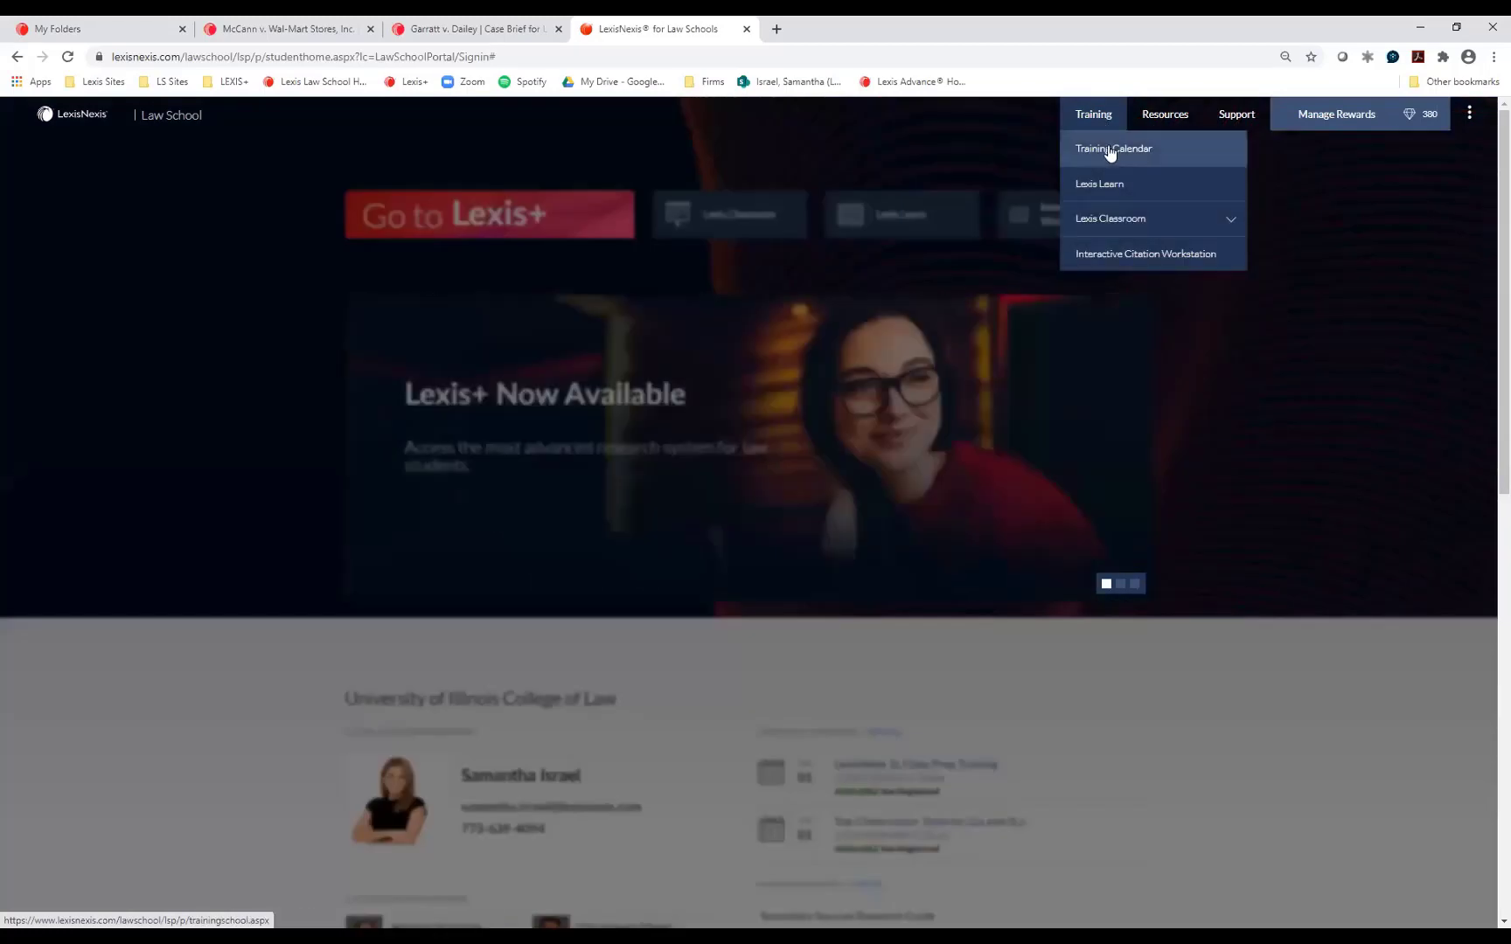
pyautogui.click(1108, 149)
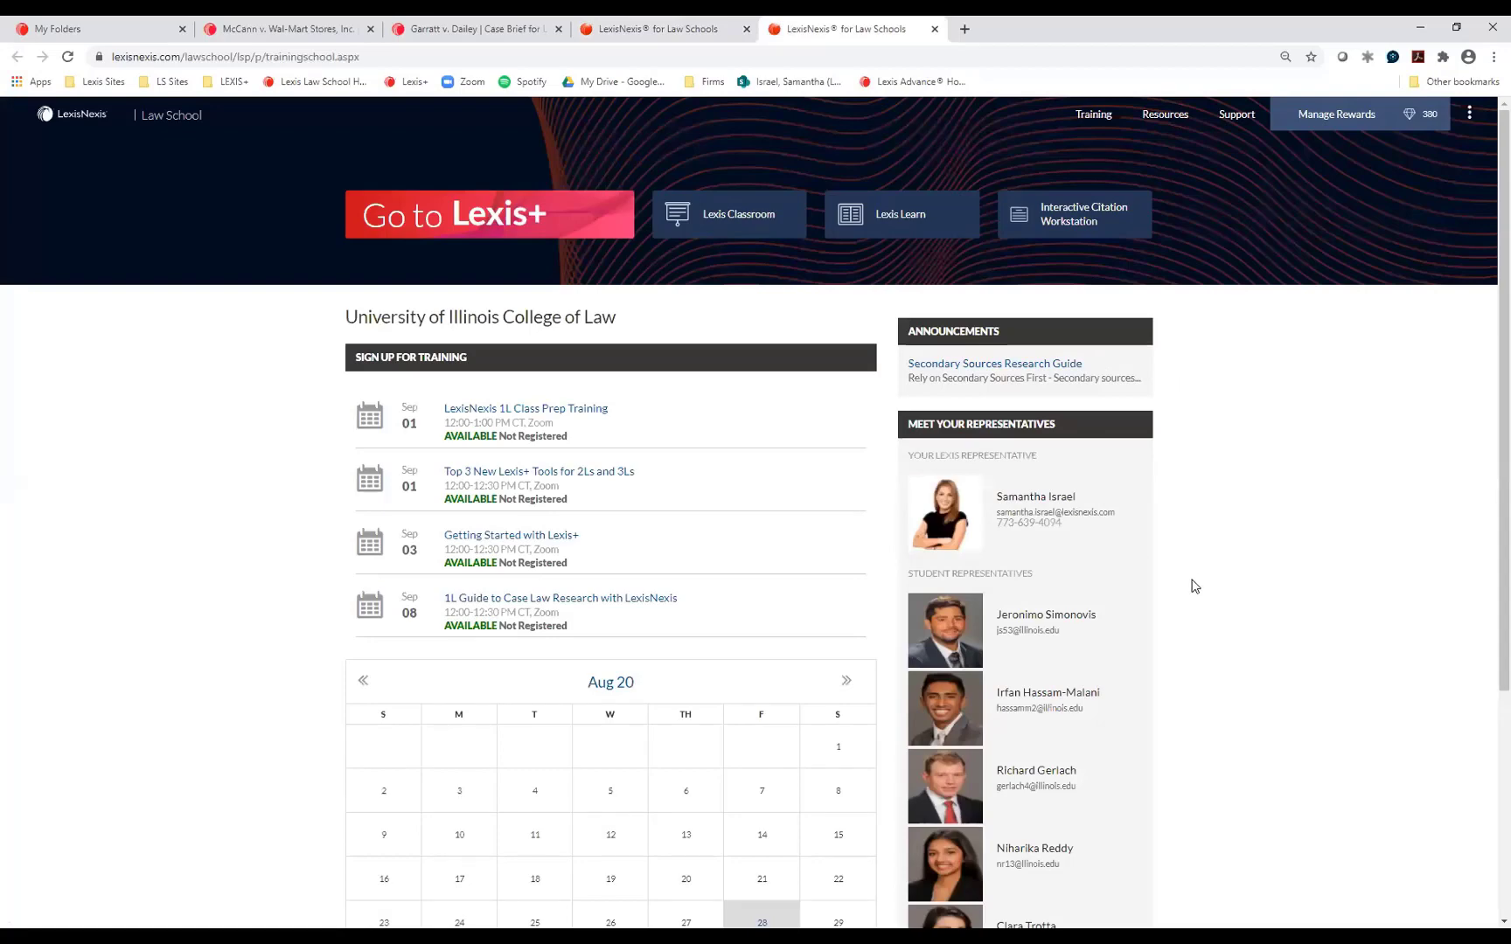
pyautogui.scroll(-1, 1194, 587)
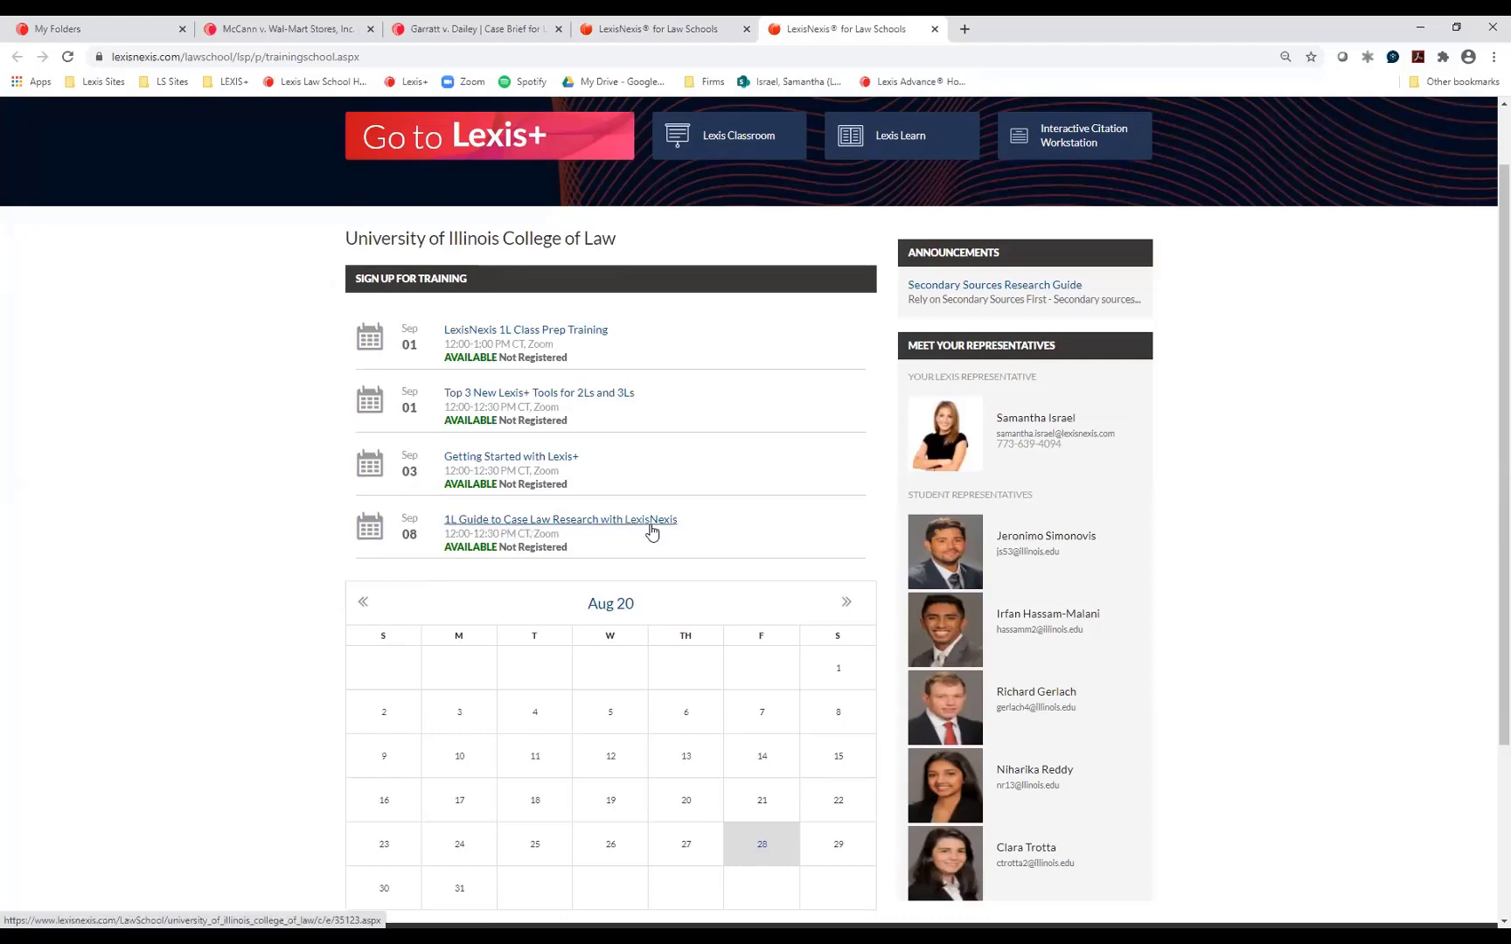
pyautogui.click(649, 525)
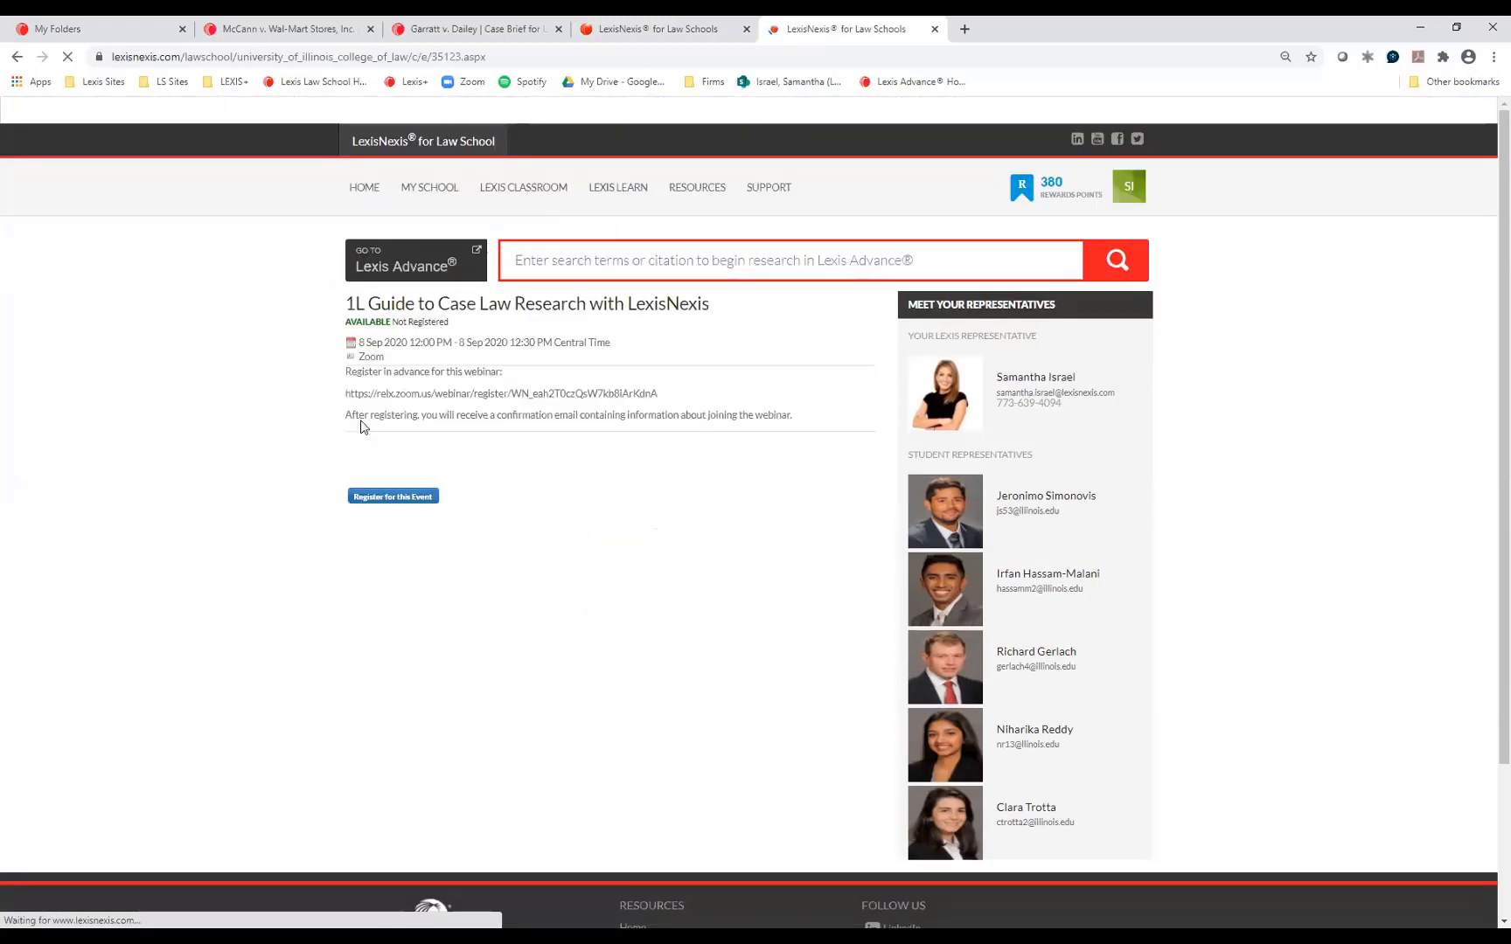
pyautogui.moveTo(341, 394); pyautogui.dragTo(623, 404)
pyautogui.click(601, 483)
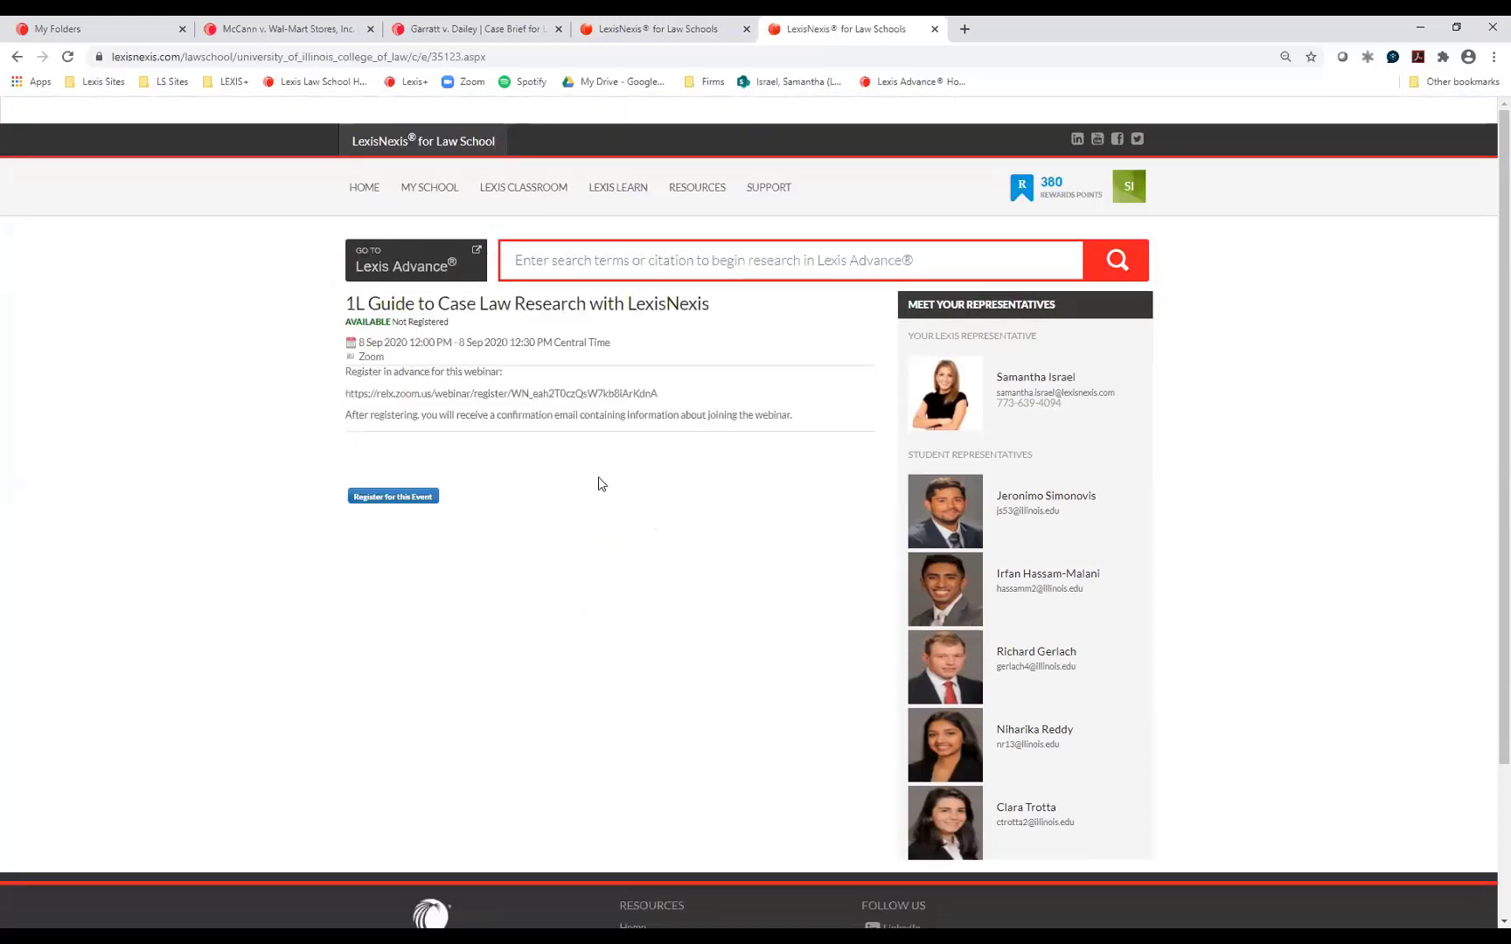
# Step: Return to the law school home page, examine its Resources for class and exam preparation and training, and open the Support page
pyautogui.click(649, 29)
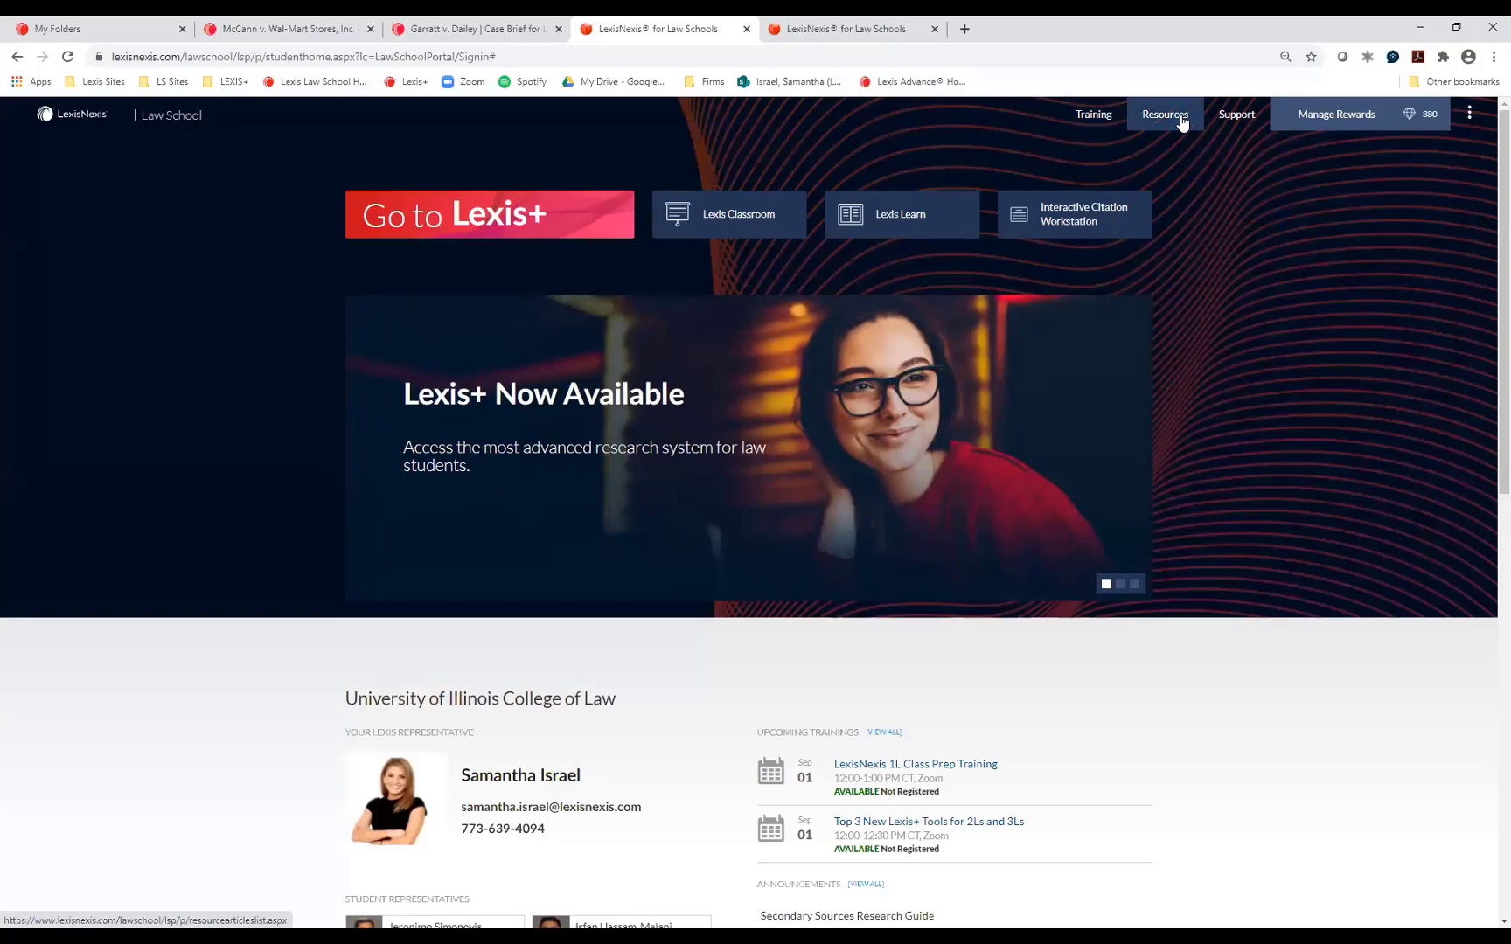
pyautogui.click(1180, 120)
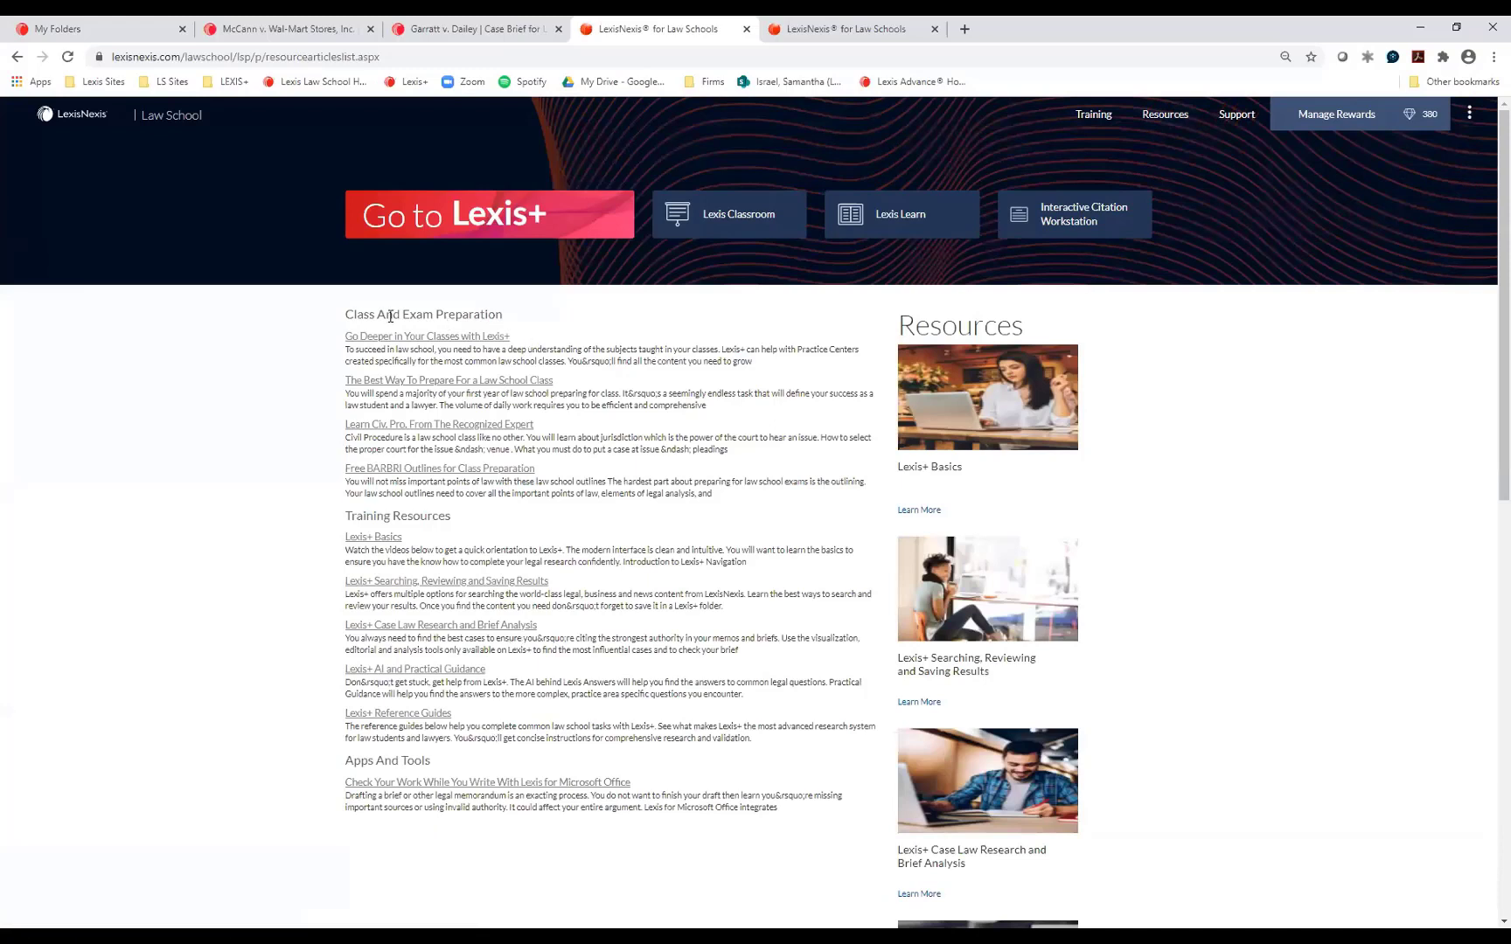
pyautogui.moveTo(364, 314); pyautogui.dragTo(485, 316)
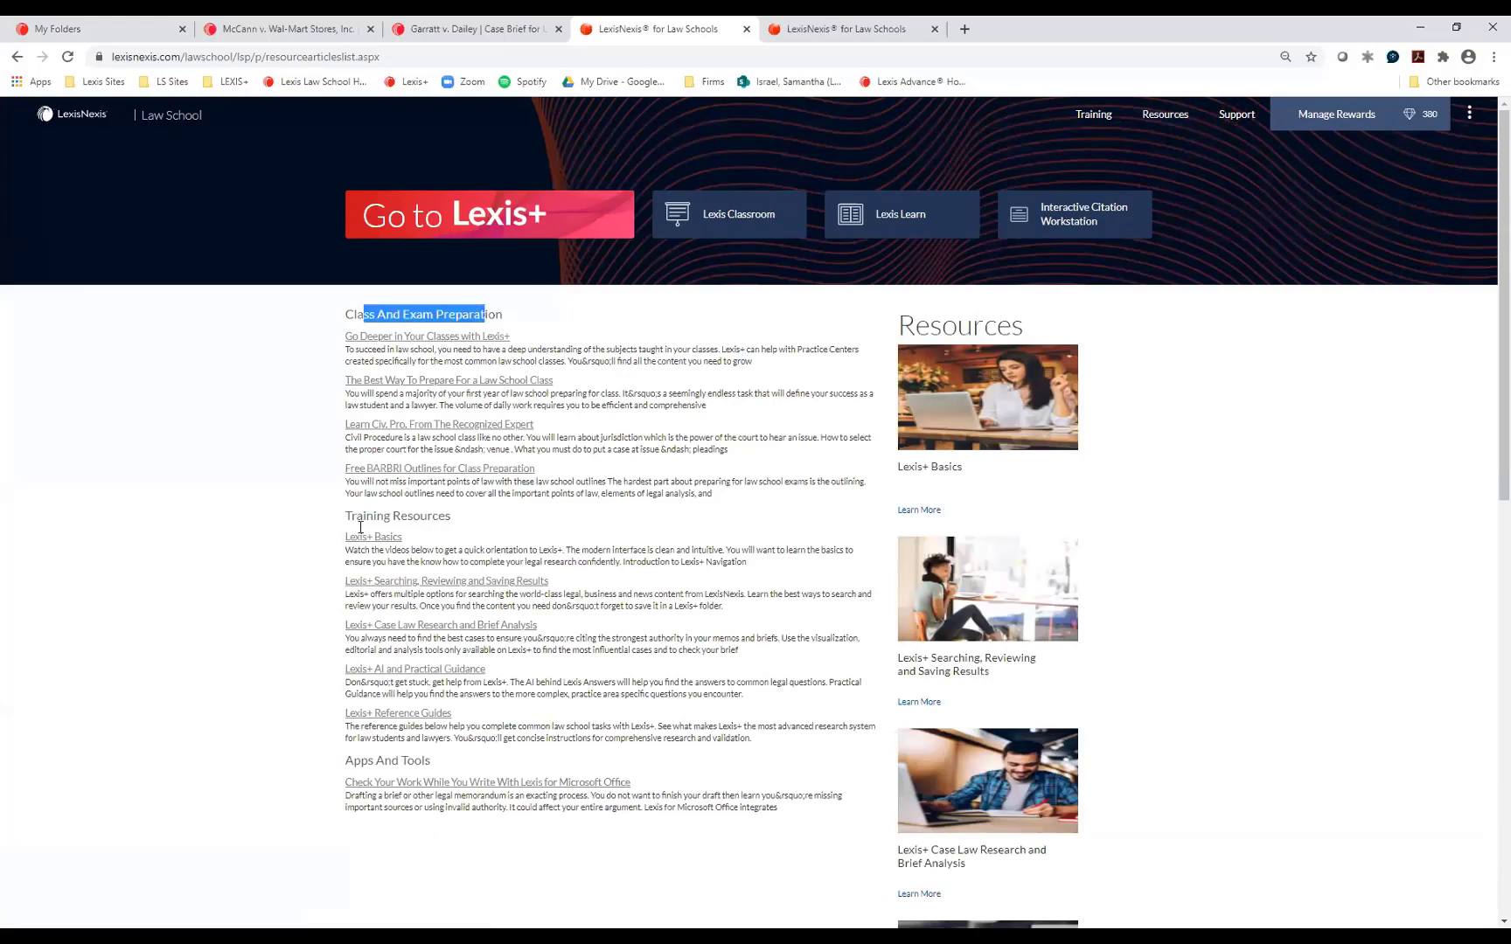
pyautogui.moveTo(350, 518); pyautogui.dragTo(457, 516)
pyautogui.click(297, 398)
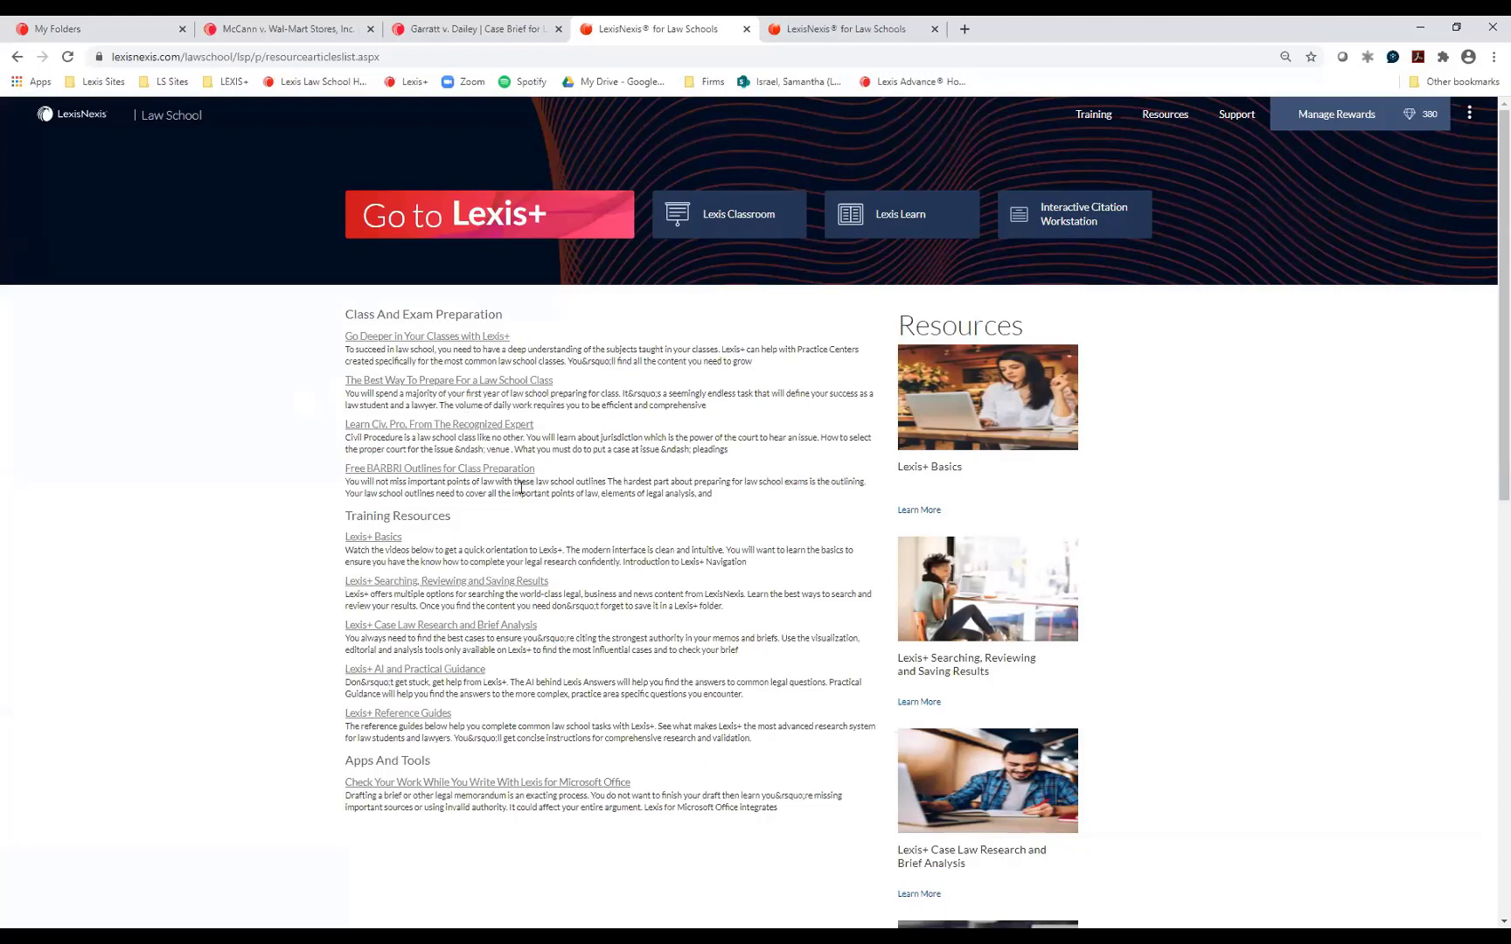
pyautogui.moveTo(475, 487); pyautogui.dragTo(433, 484)
pyautogui.click(378, 485)
pyautogui.click(1230, 126)
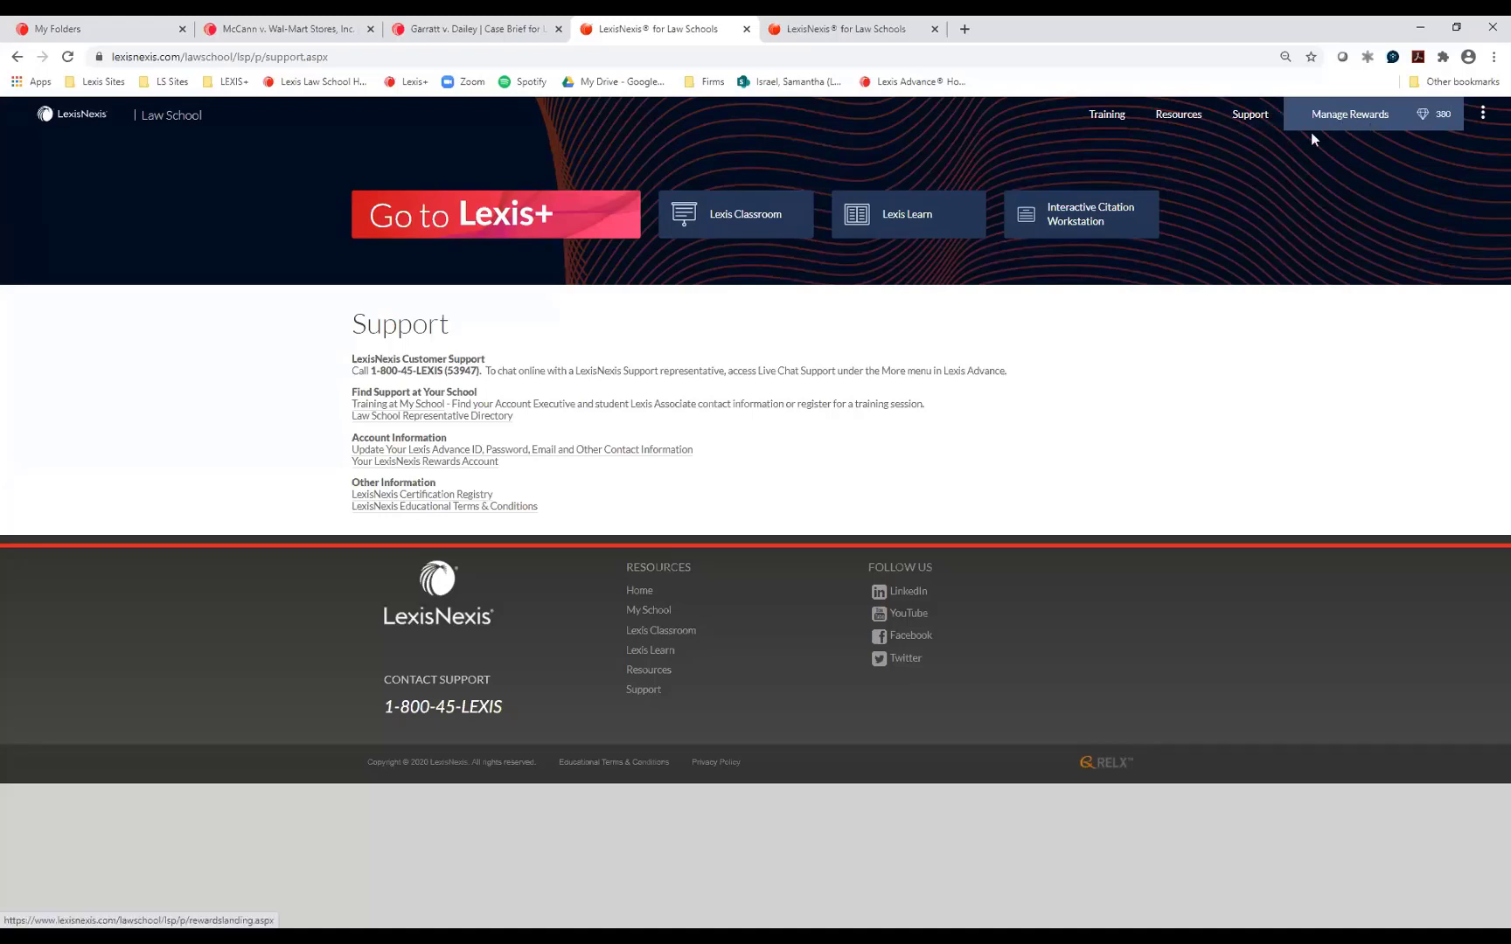
# Step: Open the LexisNexis Rewards site from the law school portal, go to its shop for redeeming points and examine the departments
pyautogui.click(1372, 115)
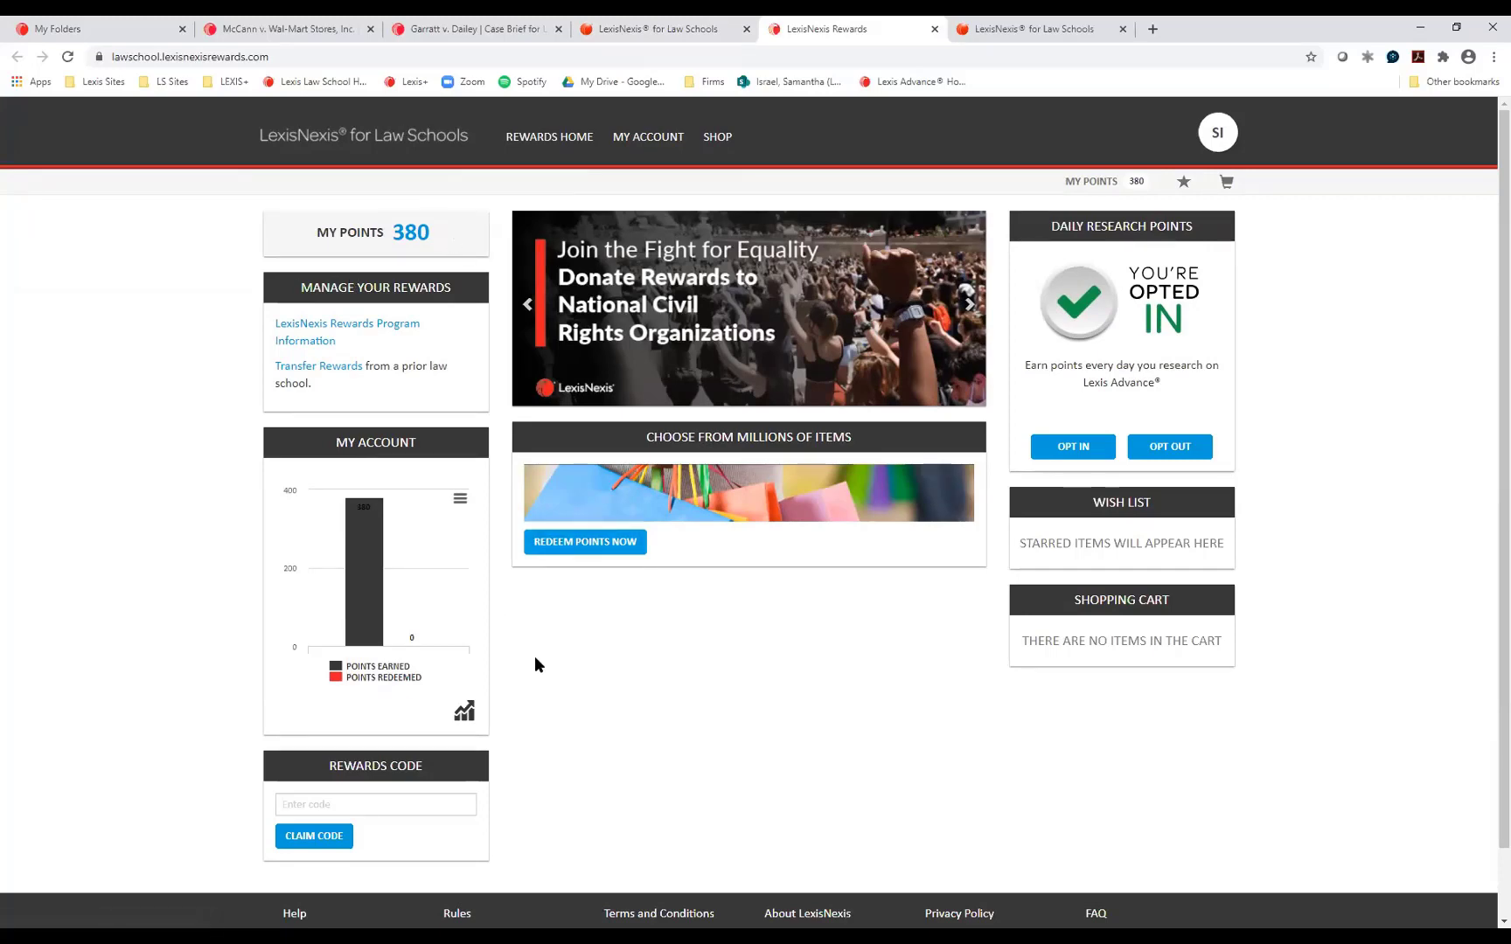
pyautogui.click(589, 558)
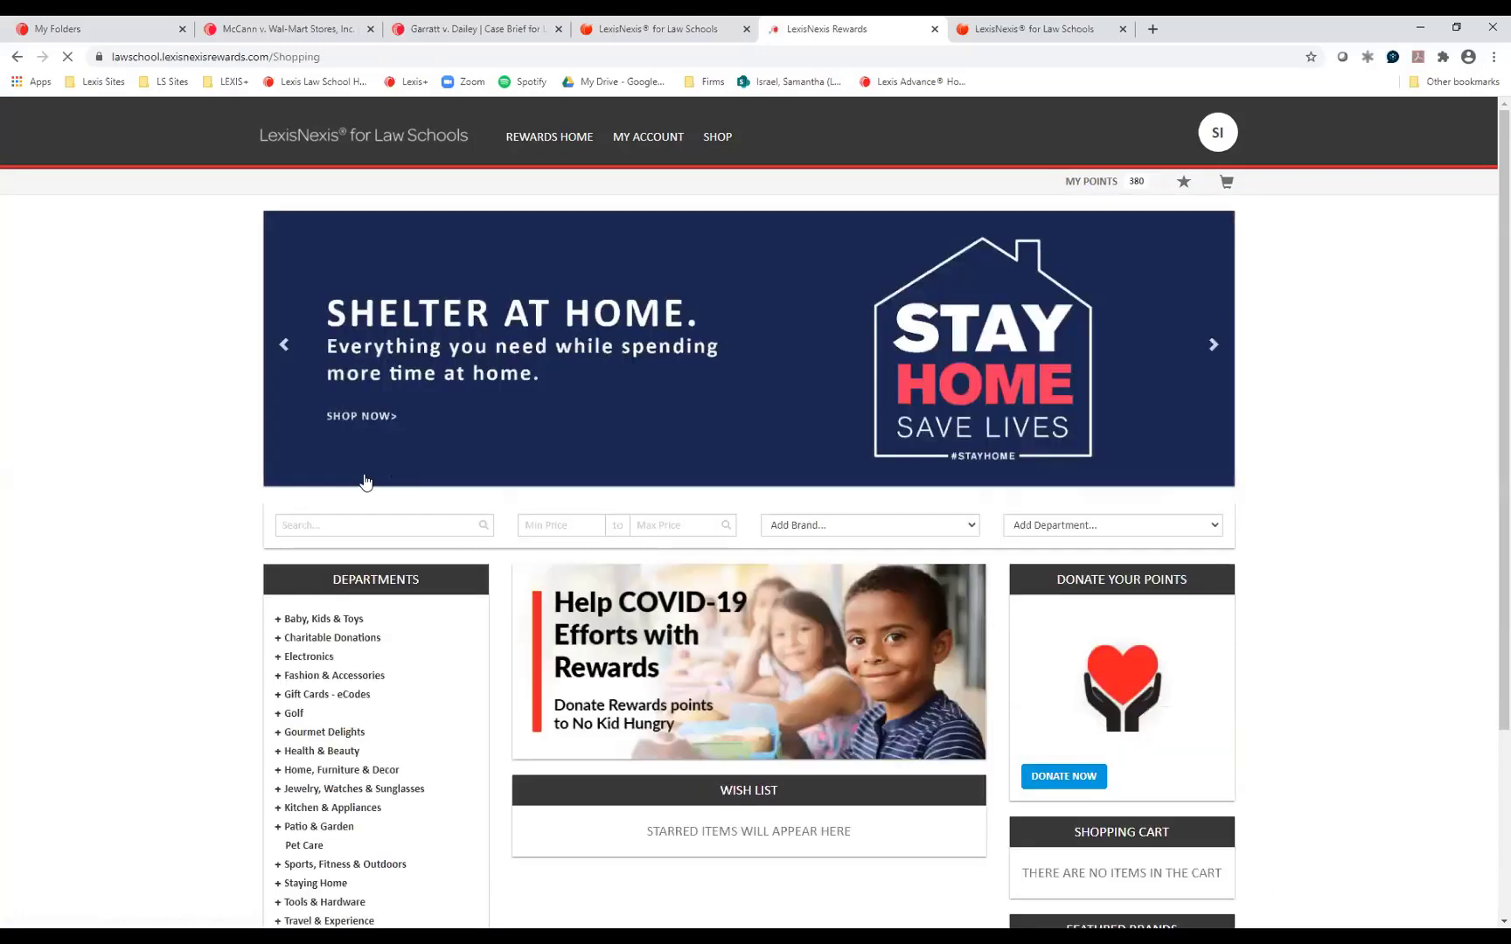
pyautogui.scroll(-2, 298, 734)
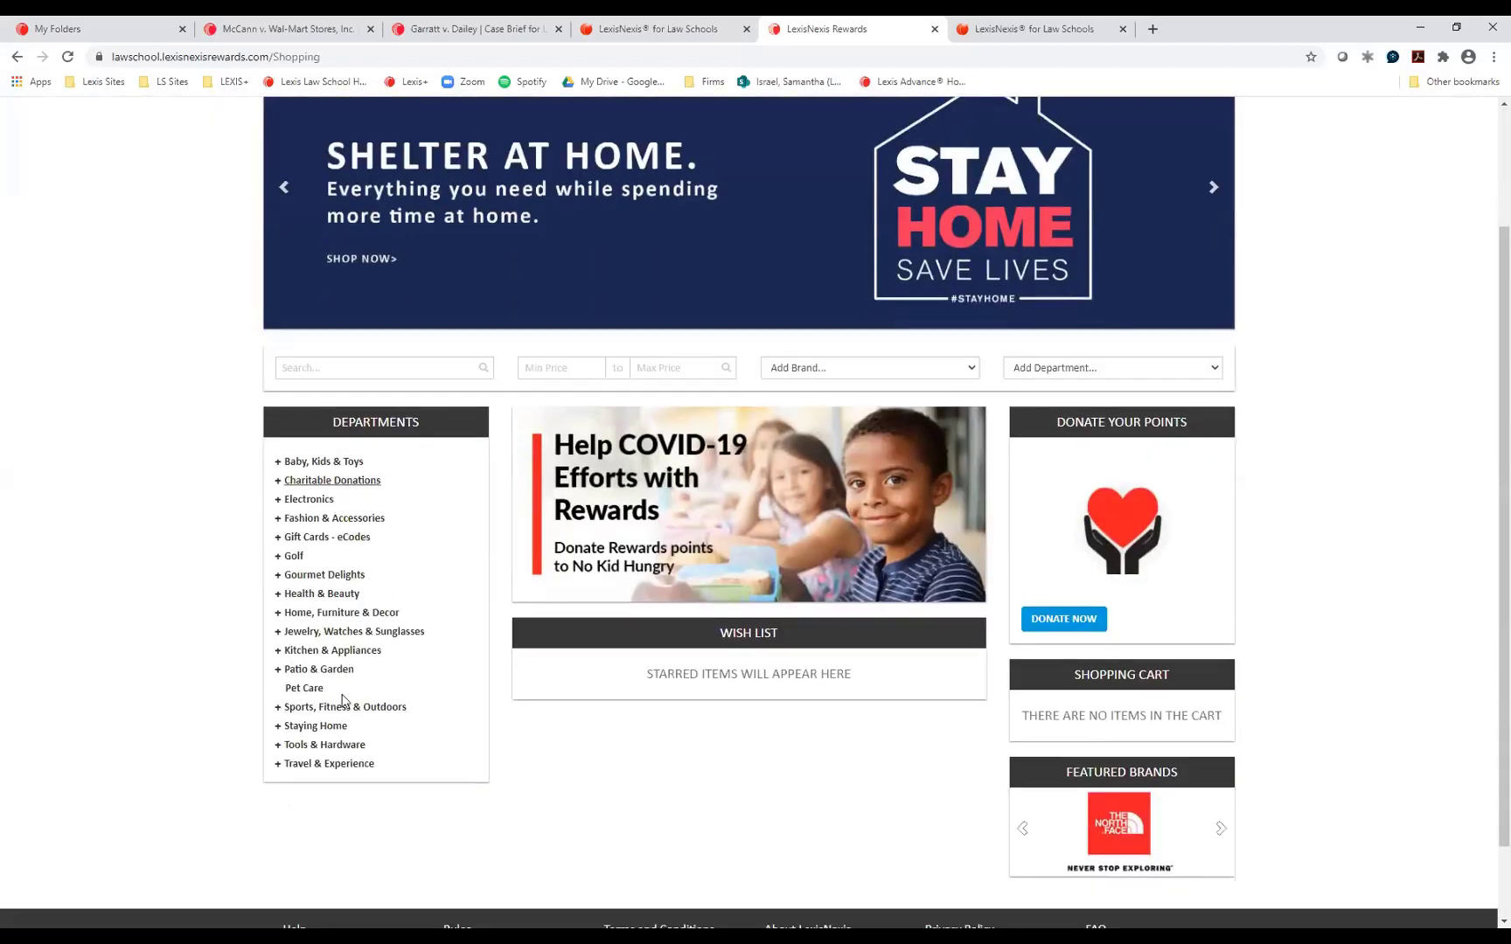
pyautogui.scroll(2, 343, 718)
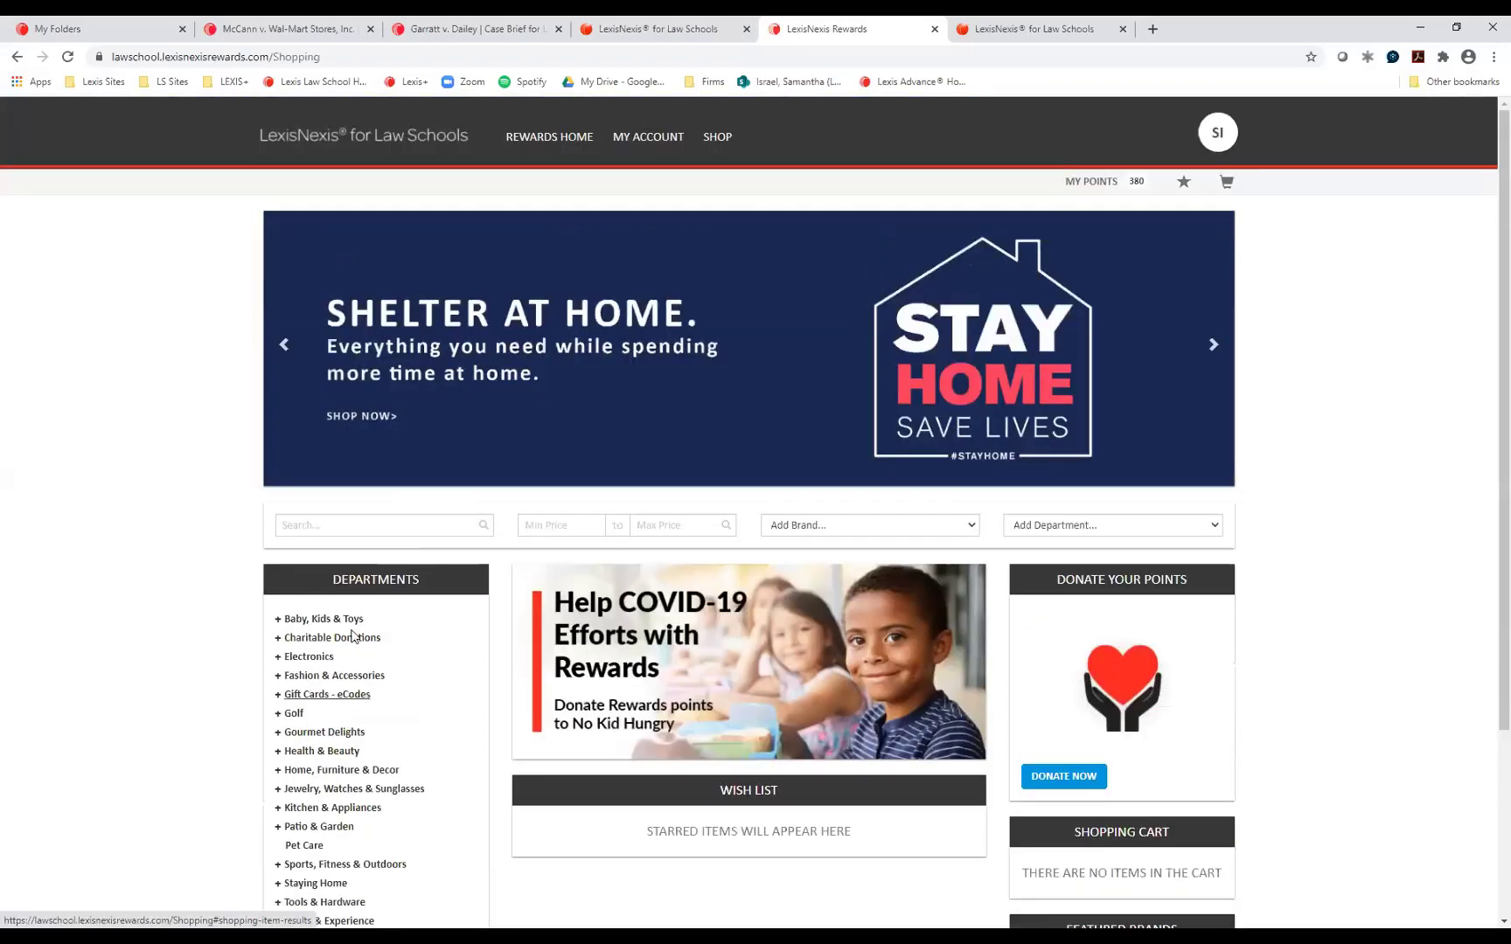
# Step: Browse through the promotional banners at the head of the rewards shop
pyautogui.click(1215, 346)
pyautogui.click(1216, 349)
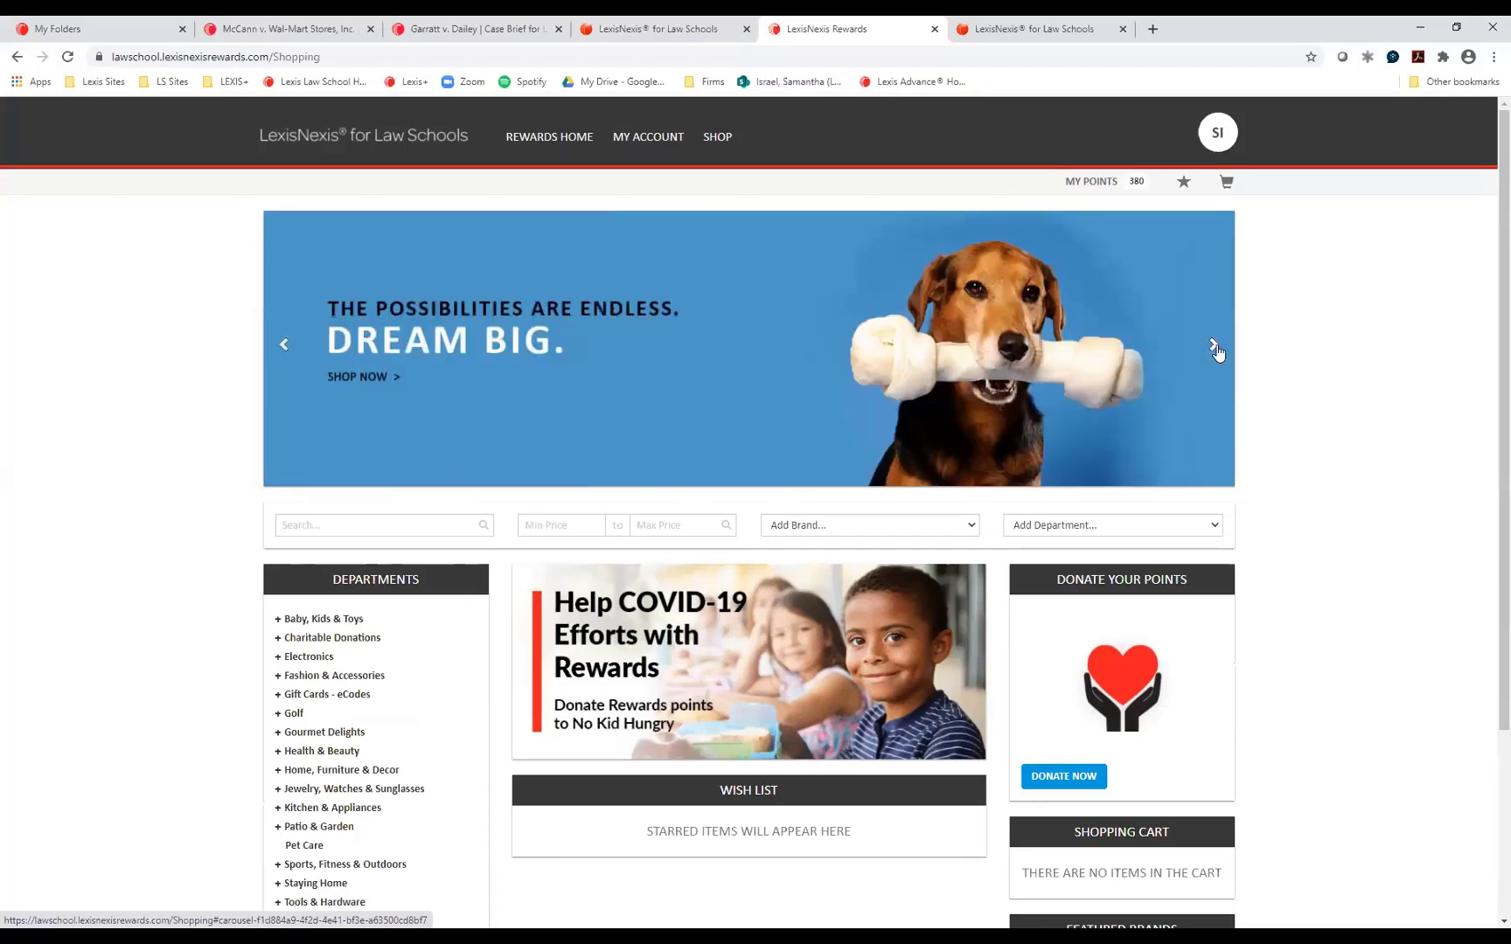
pyautogui.click(1216, 348)
pyautogui.click(1216, 348)
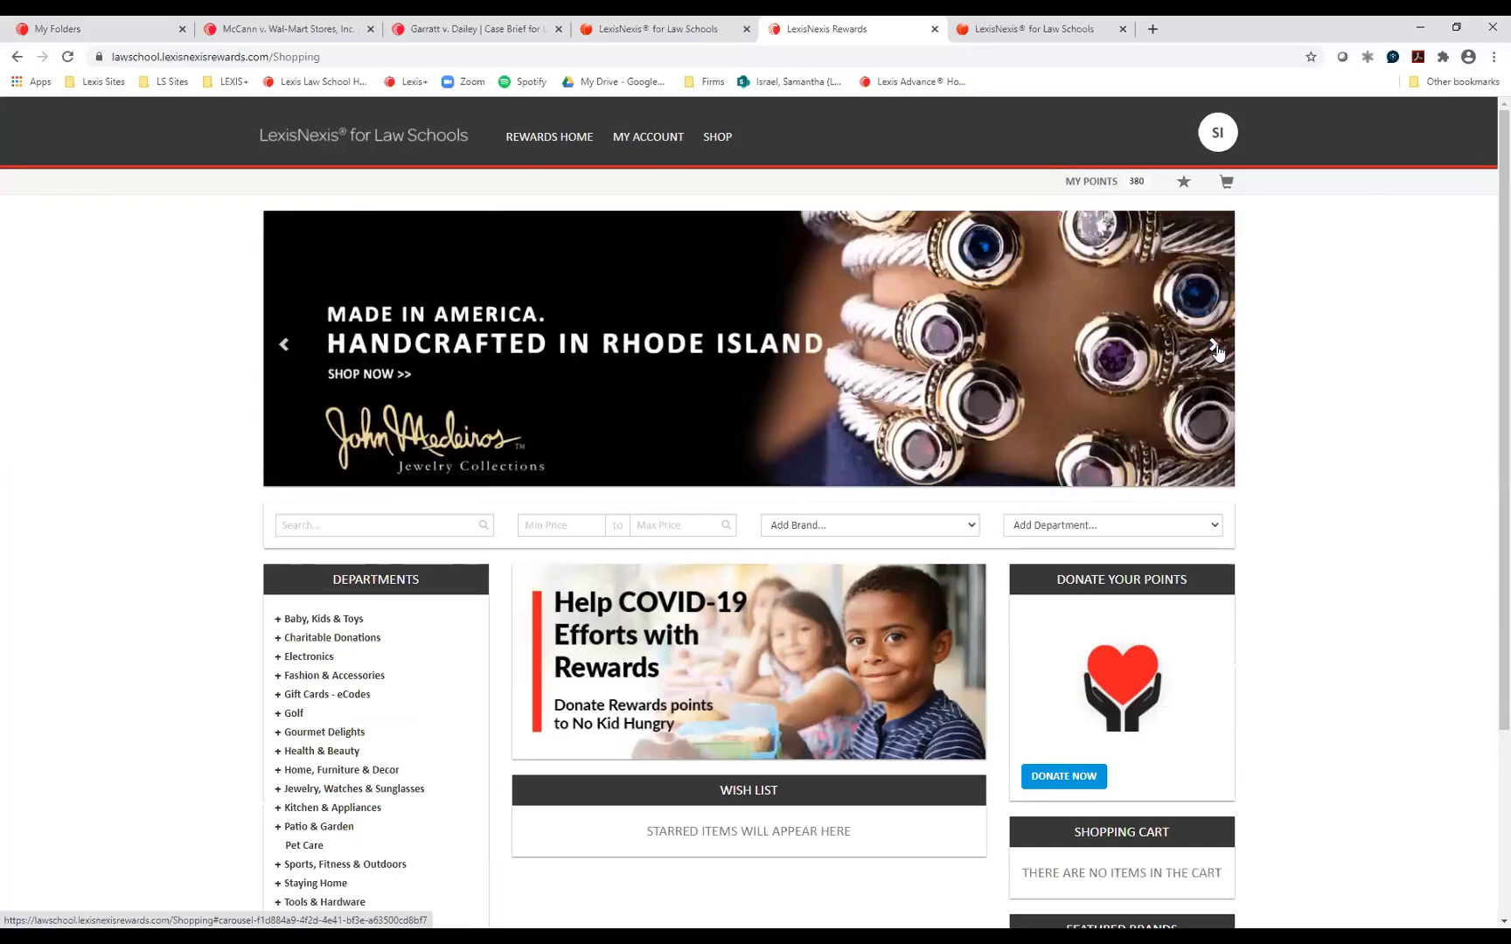
pyautogui.click(1216, 348)
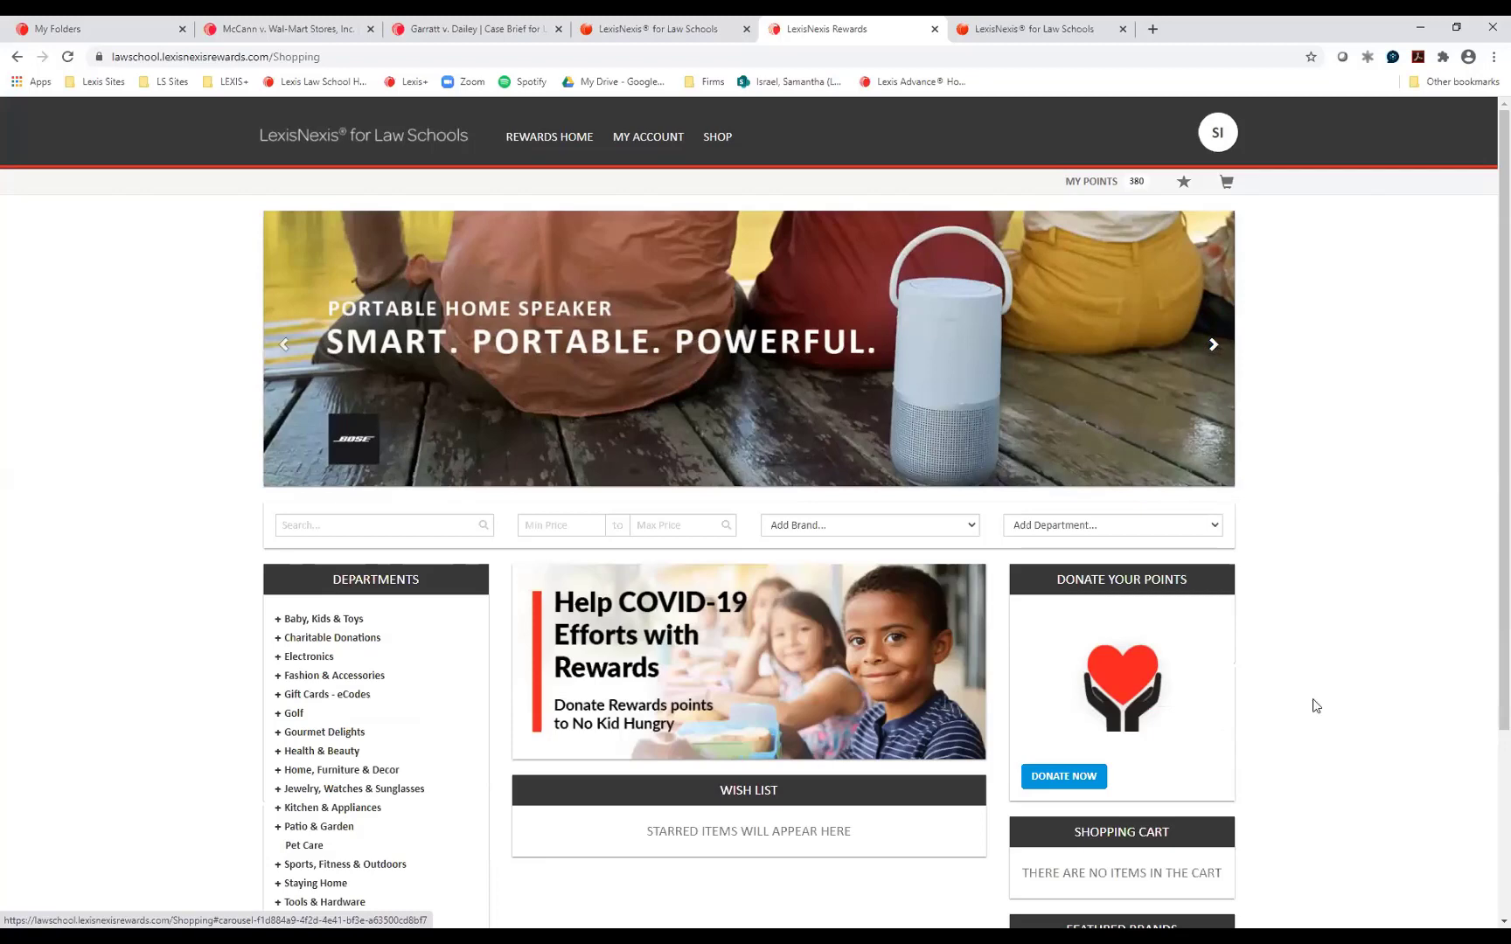
# Step: Expand the Health & Beauty department in the rewards shop to view its subcategories
pyautogui.scroll(-1, 1317, 710)
pyautogui.scroll(-3, 1311, 710)
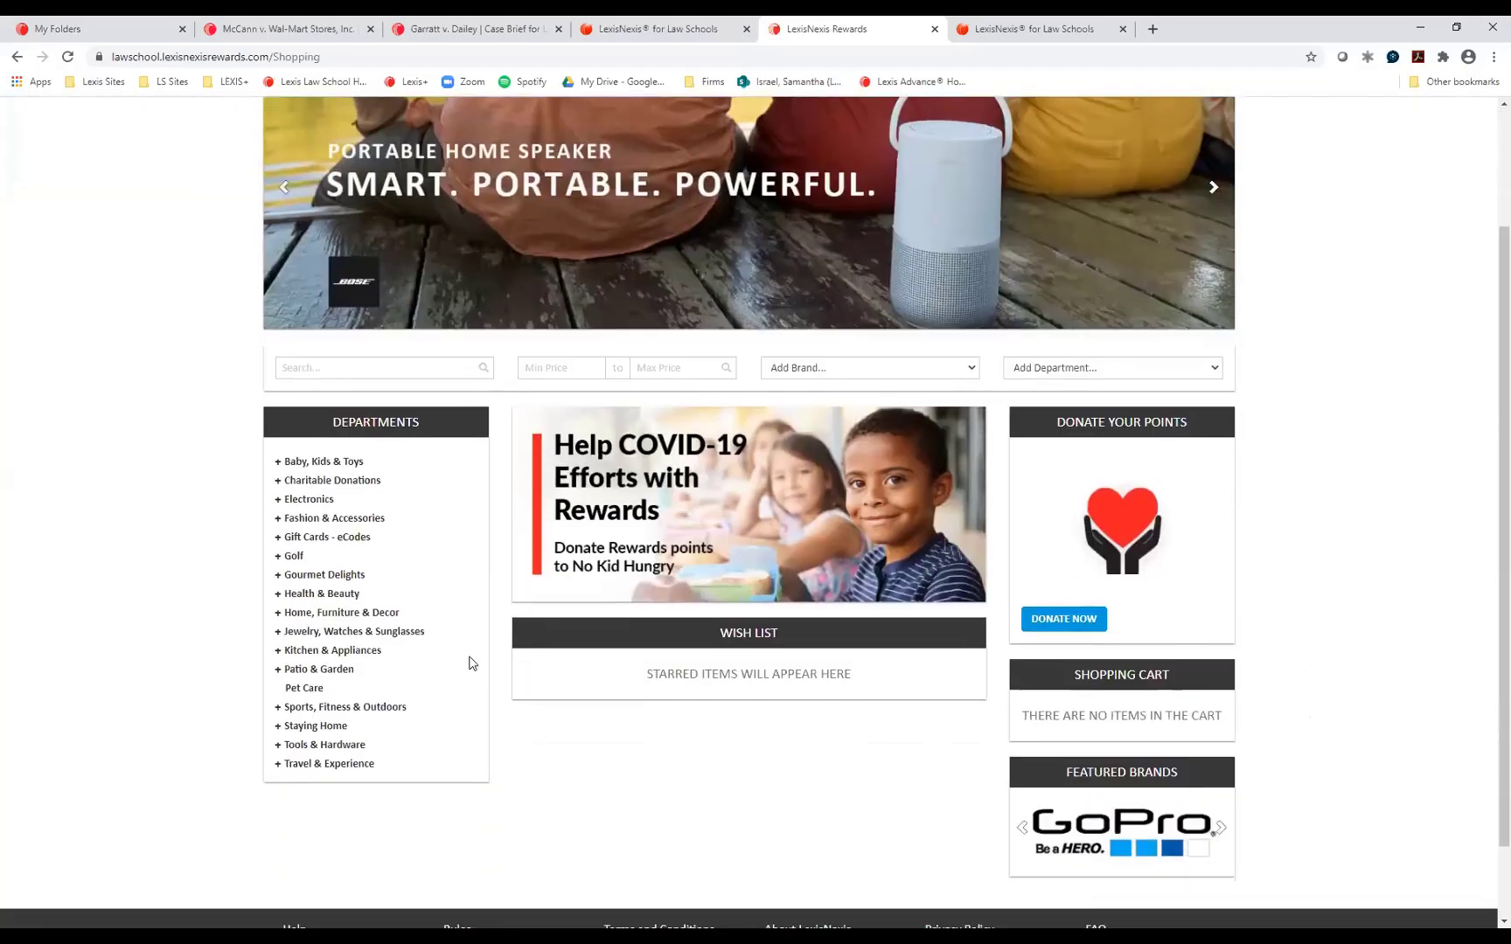
pyautogui.click(278, 595)
pyautogui.scroll(3, 232, 628)
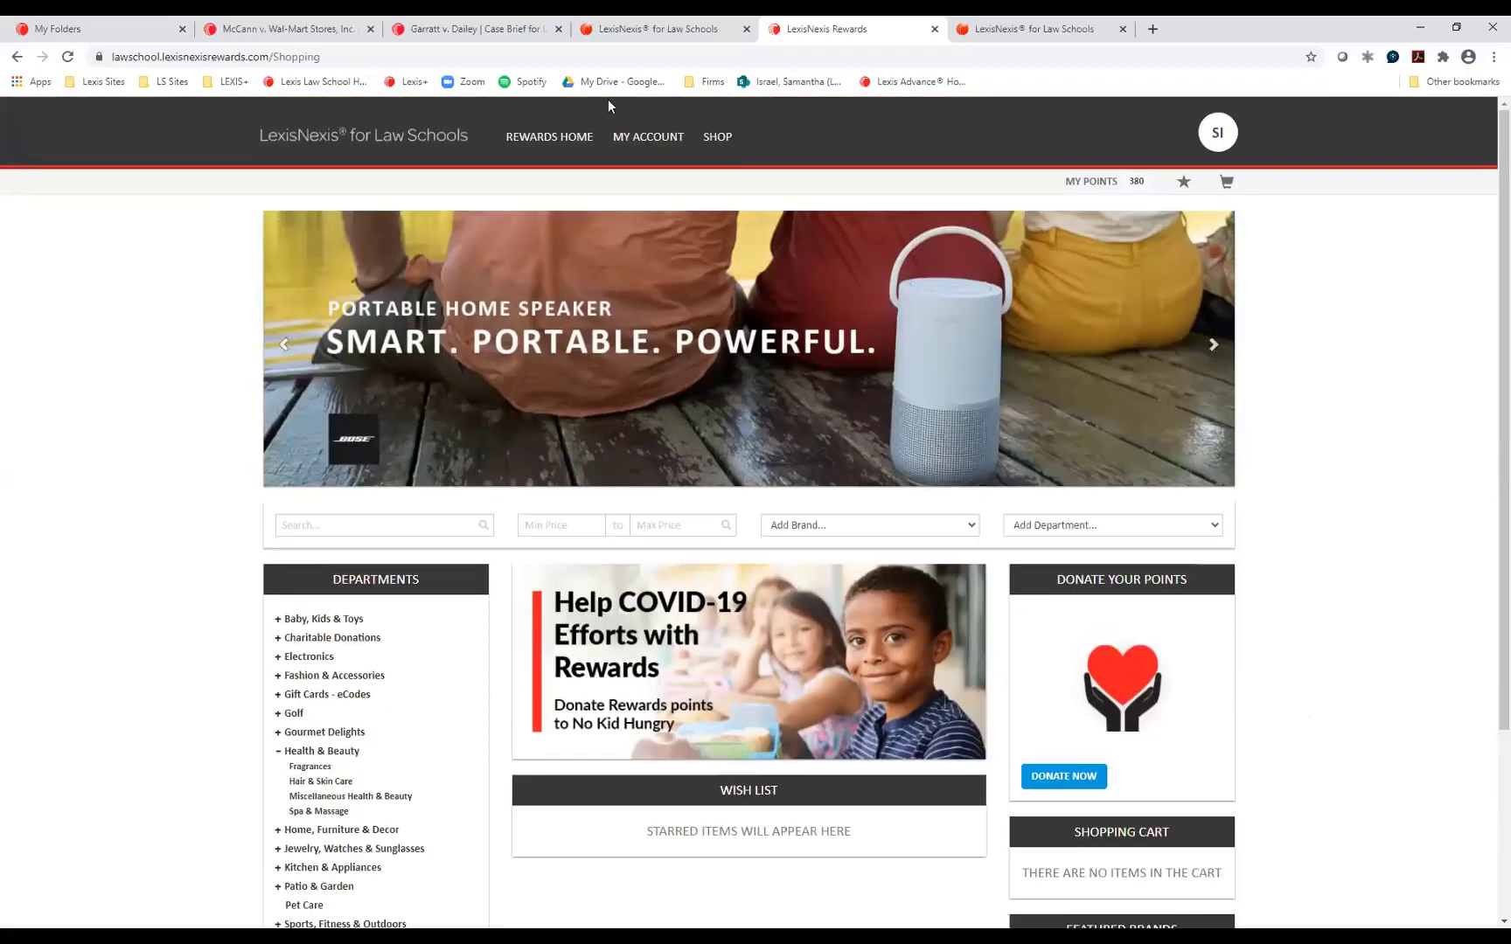
# Step: Return to the open LexisNexis for Law Schools Support page
pyautogui.click(691, 29)
pyautogui.click(494, 29)
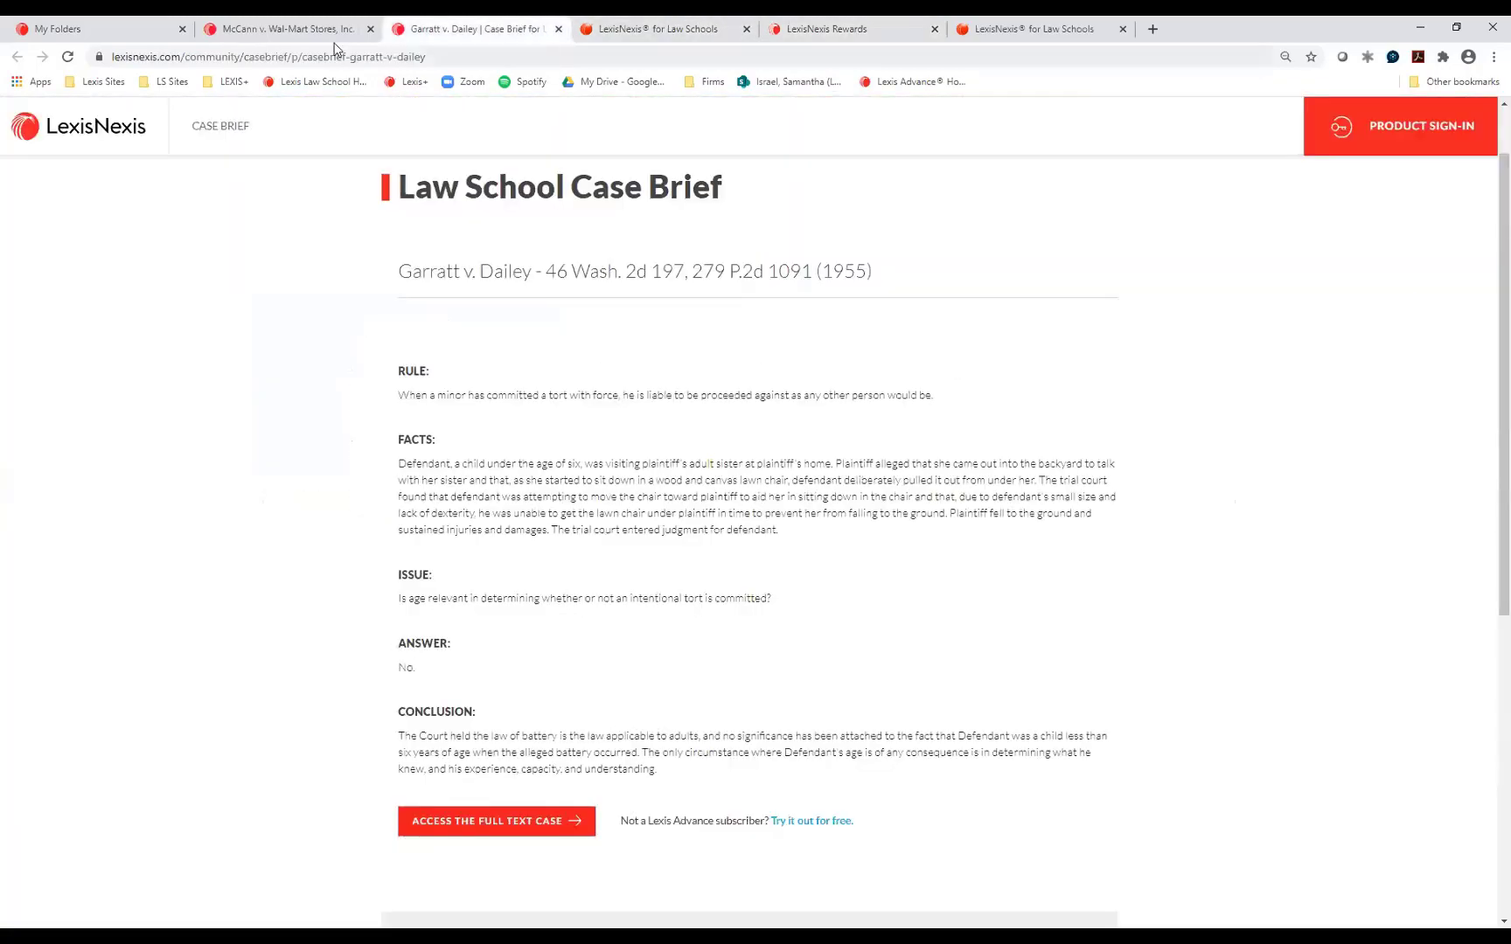
pyautogui.click(608, 29)
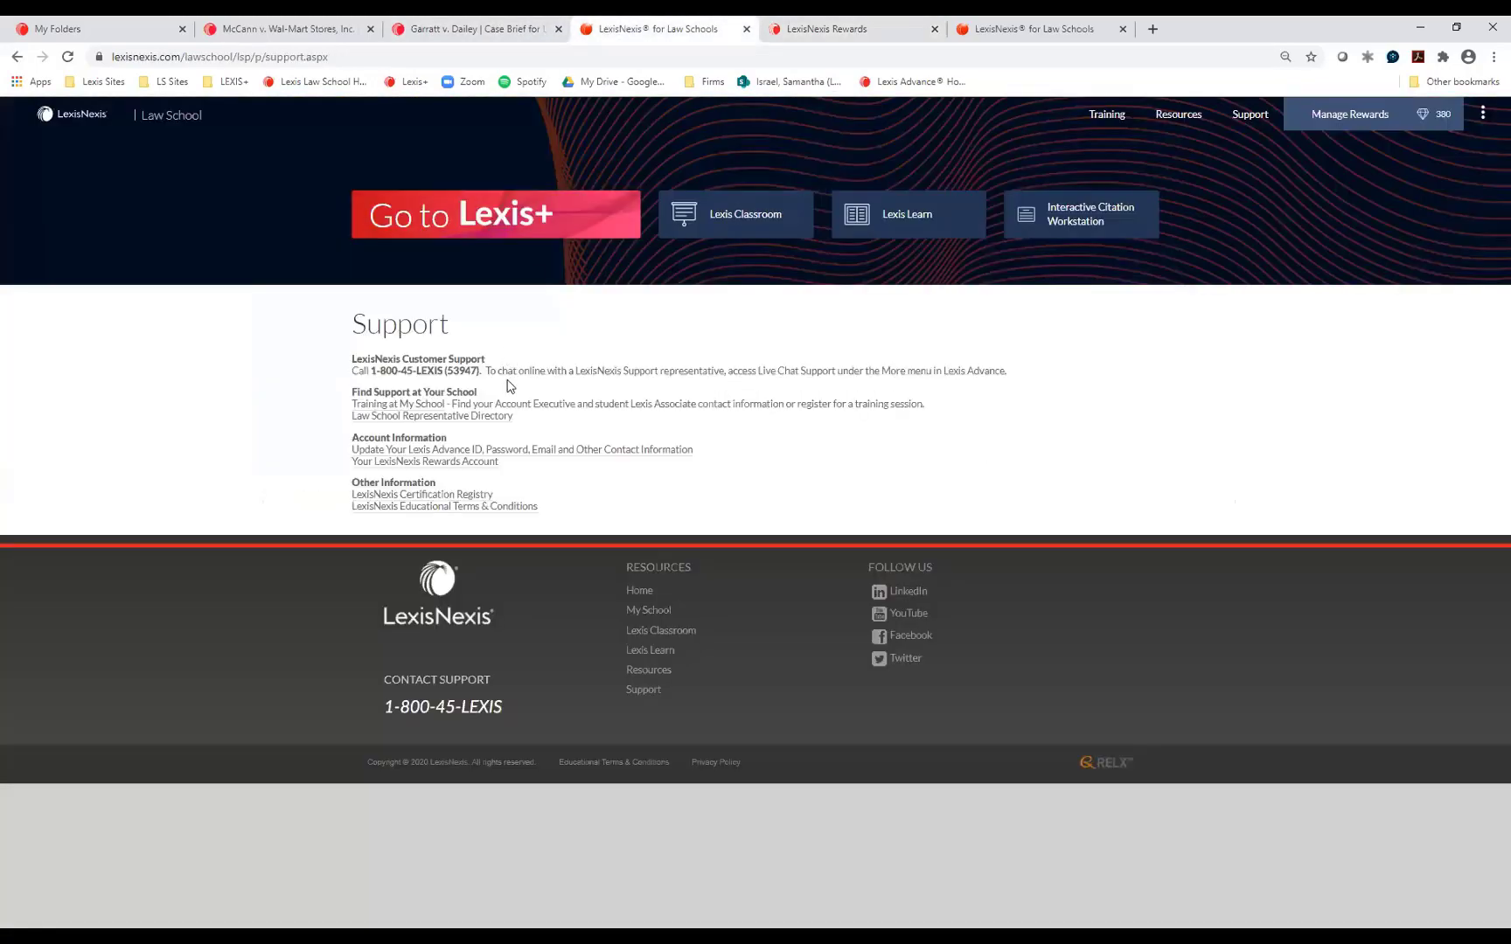